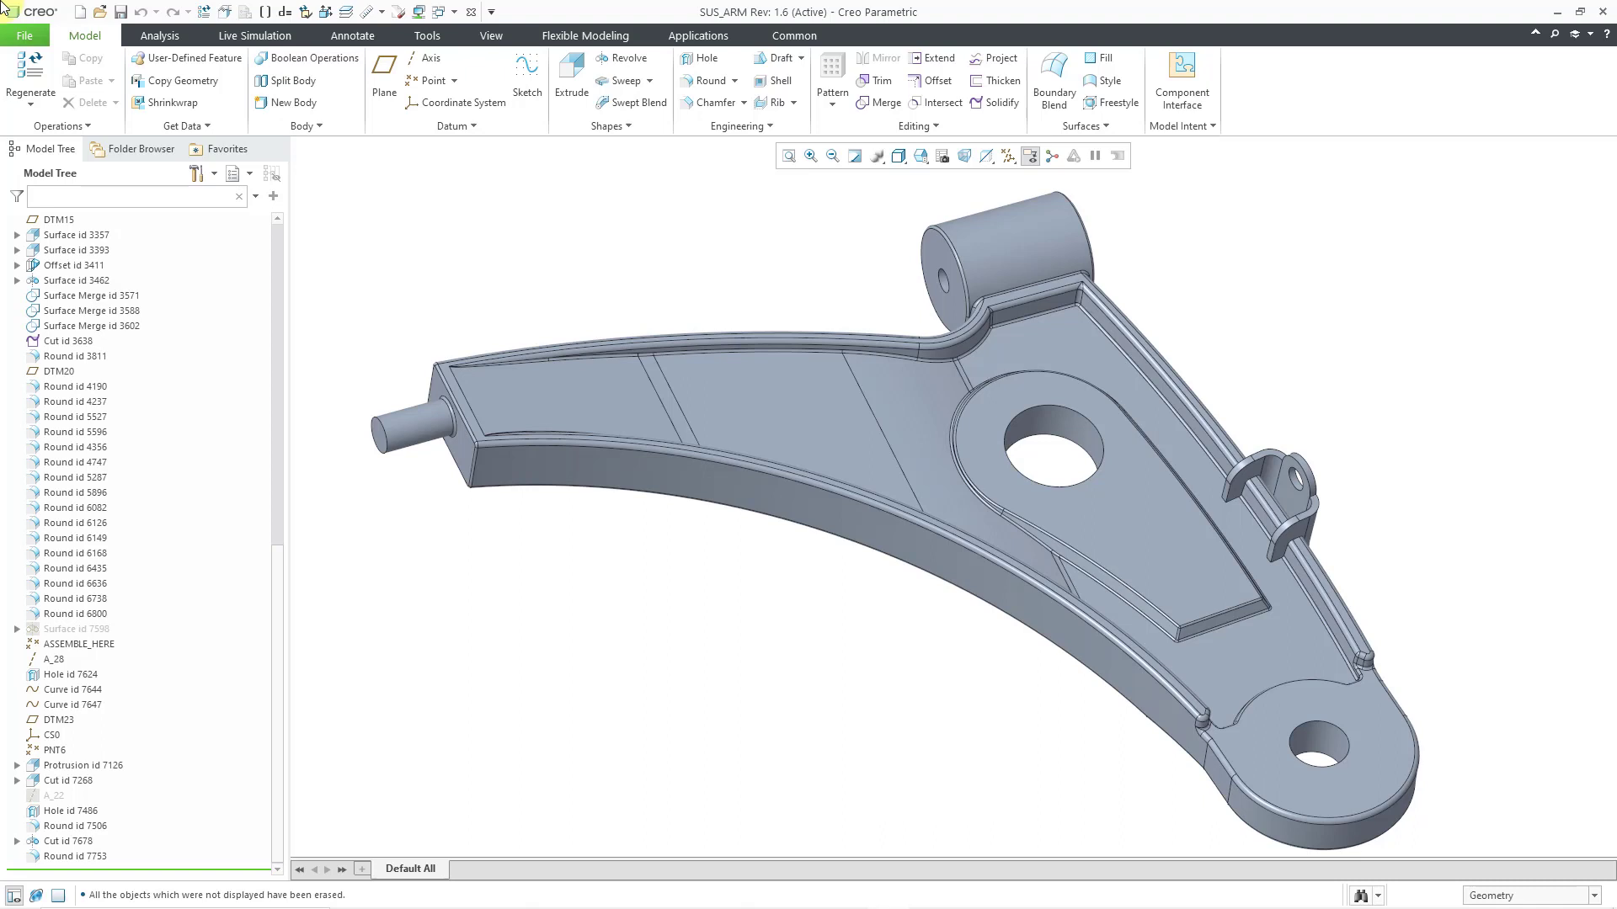
# Step: Switch the SUS_ARM part to the Annotate tools to show its detail tree
pyautogui.click(349, 37)
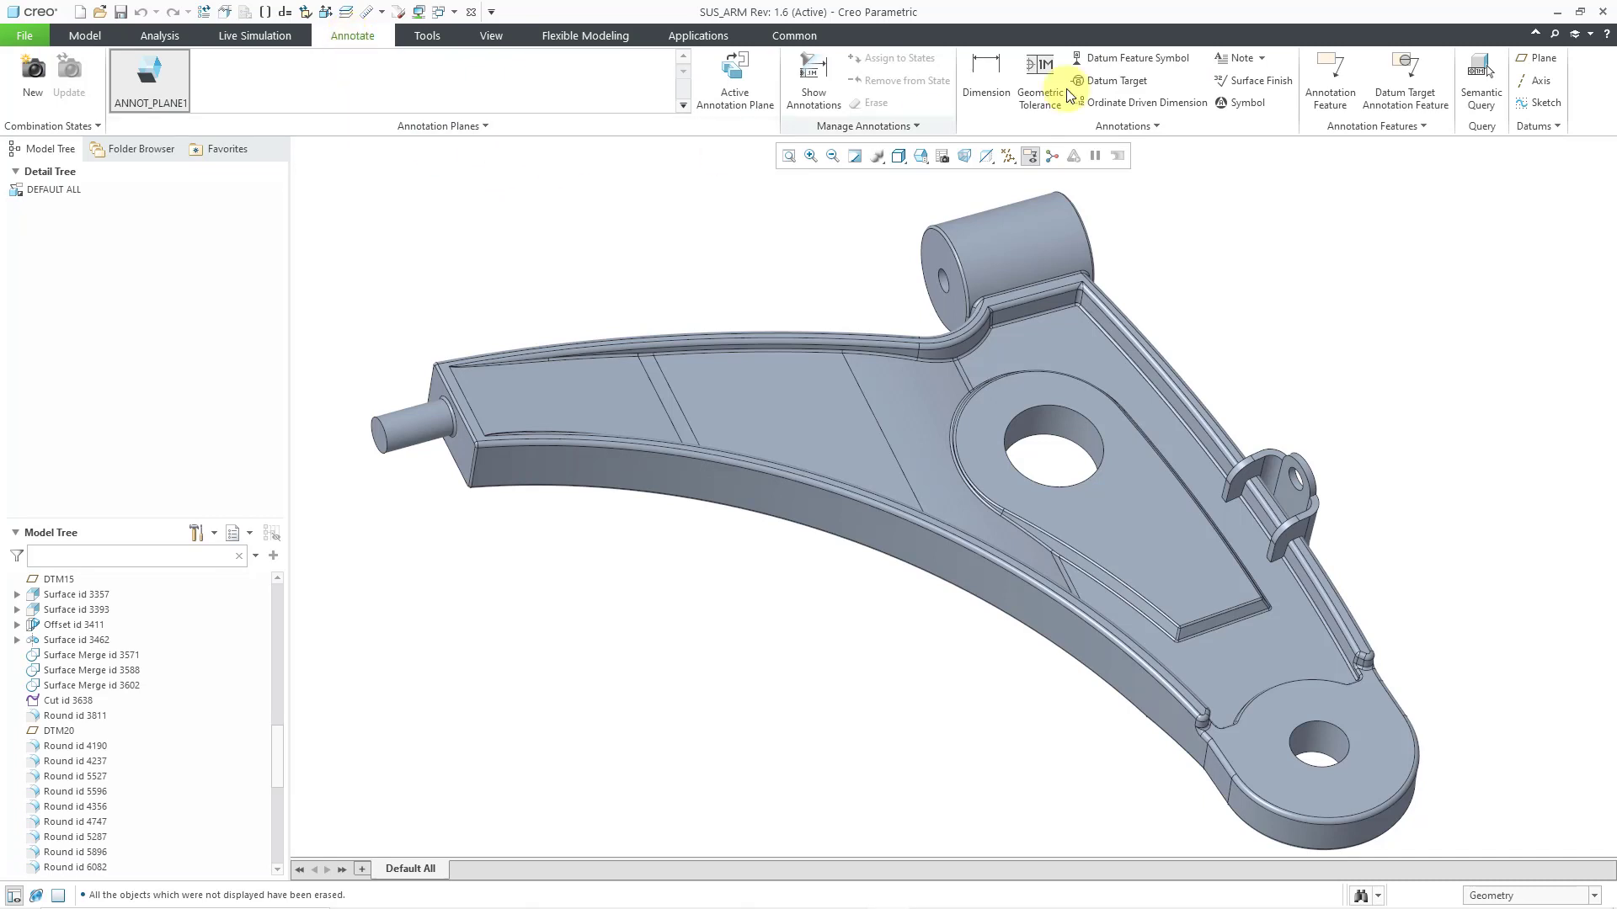
# Step: Start a surface finish and load standard.sym from the generic folder after browsing unmachined and machined
pyautogui.click(1266, 84)
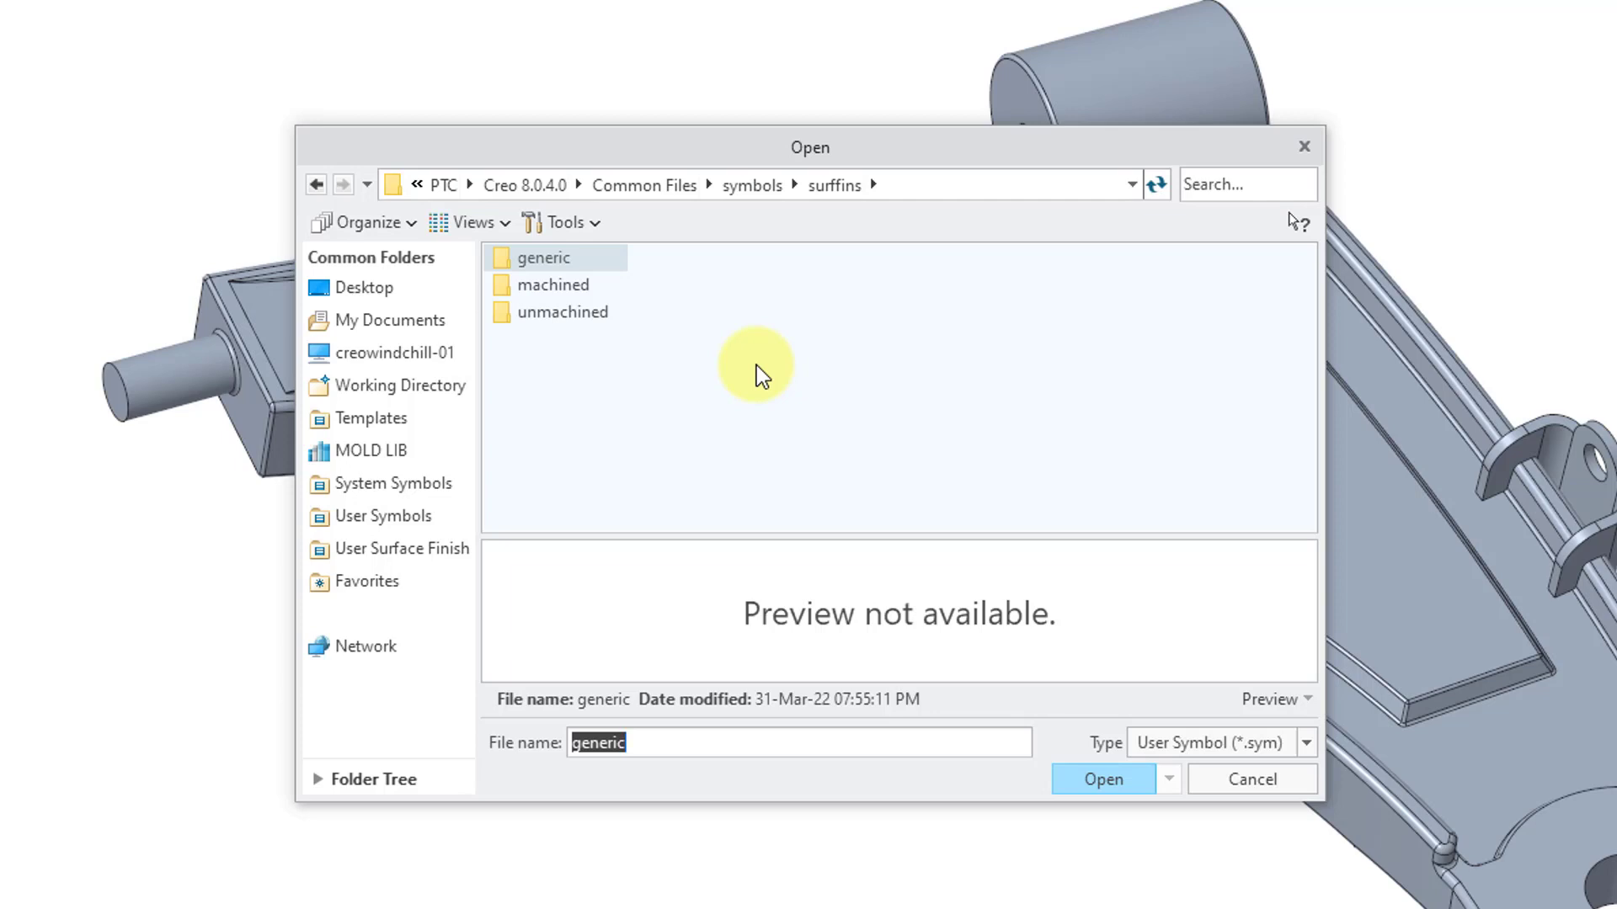
pyautogui.doubleClick(574, 313)
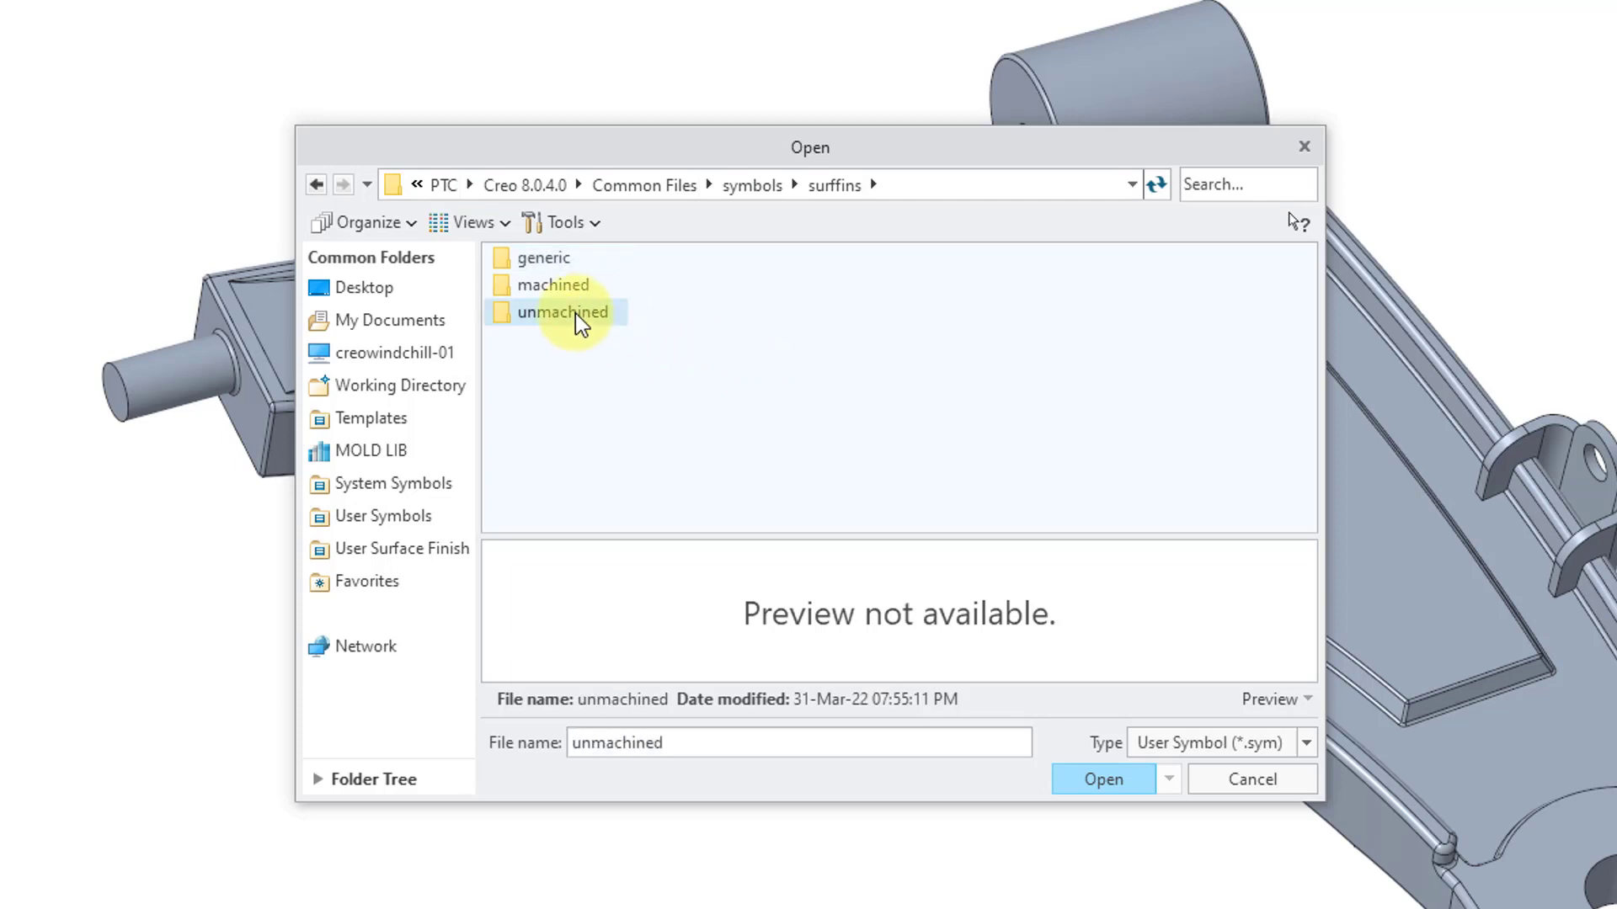
pyautogui.click(825, 187)
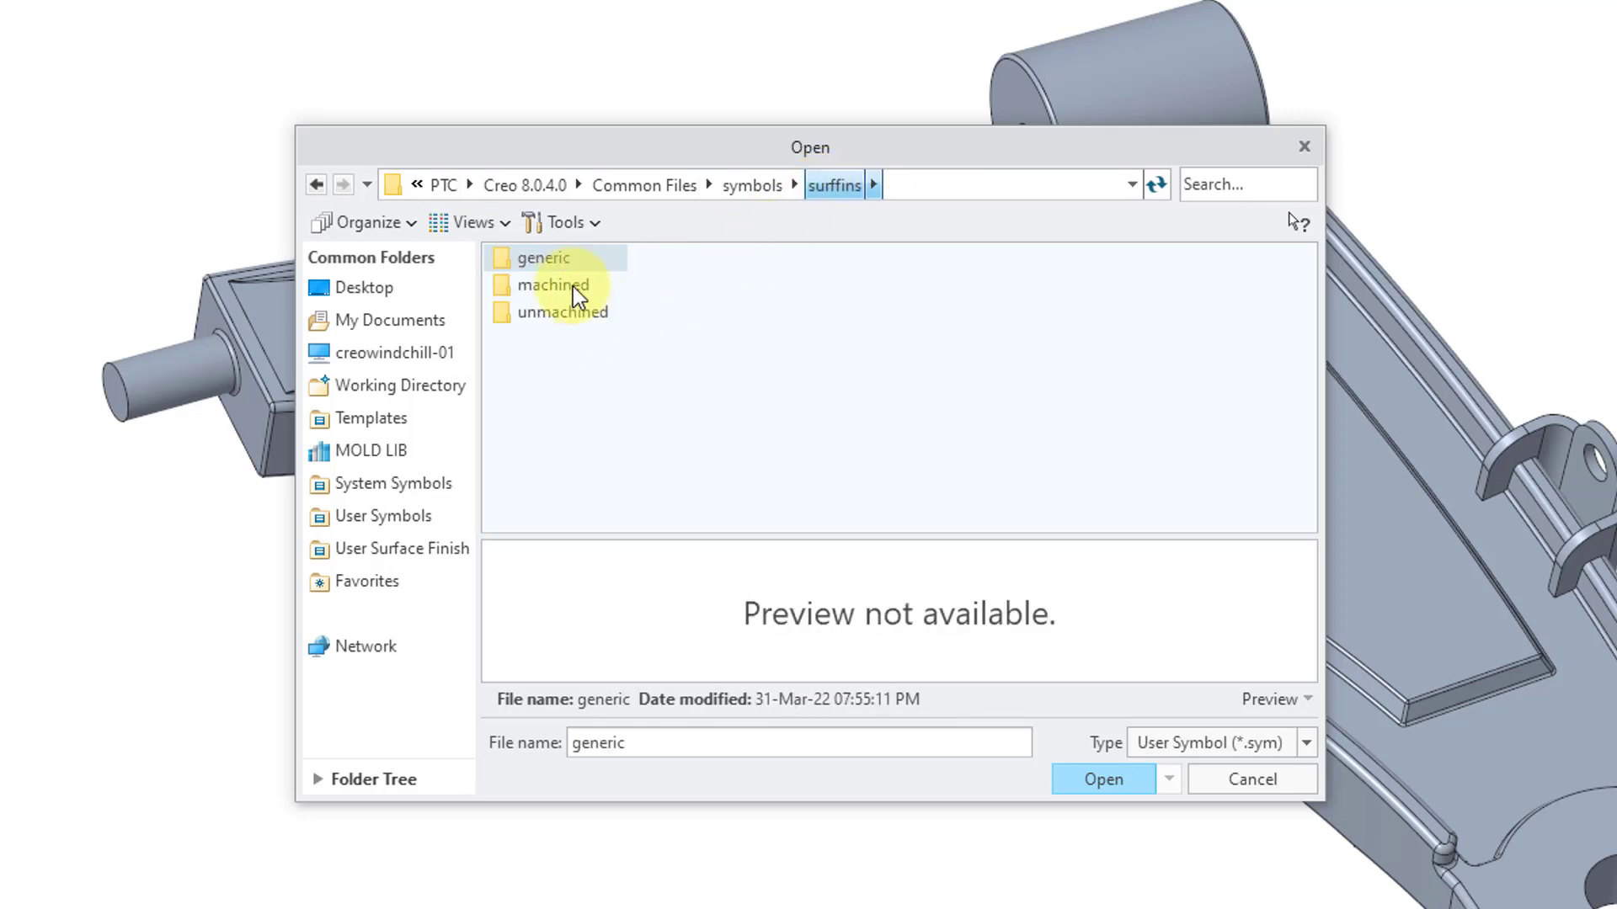
pyautogui.doubleClick(570, 285)
pyautogui.click(846, 186)
pyautogui.doubleClick(537, 259)
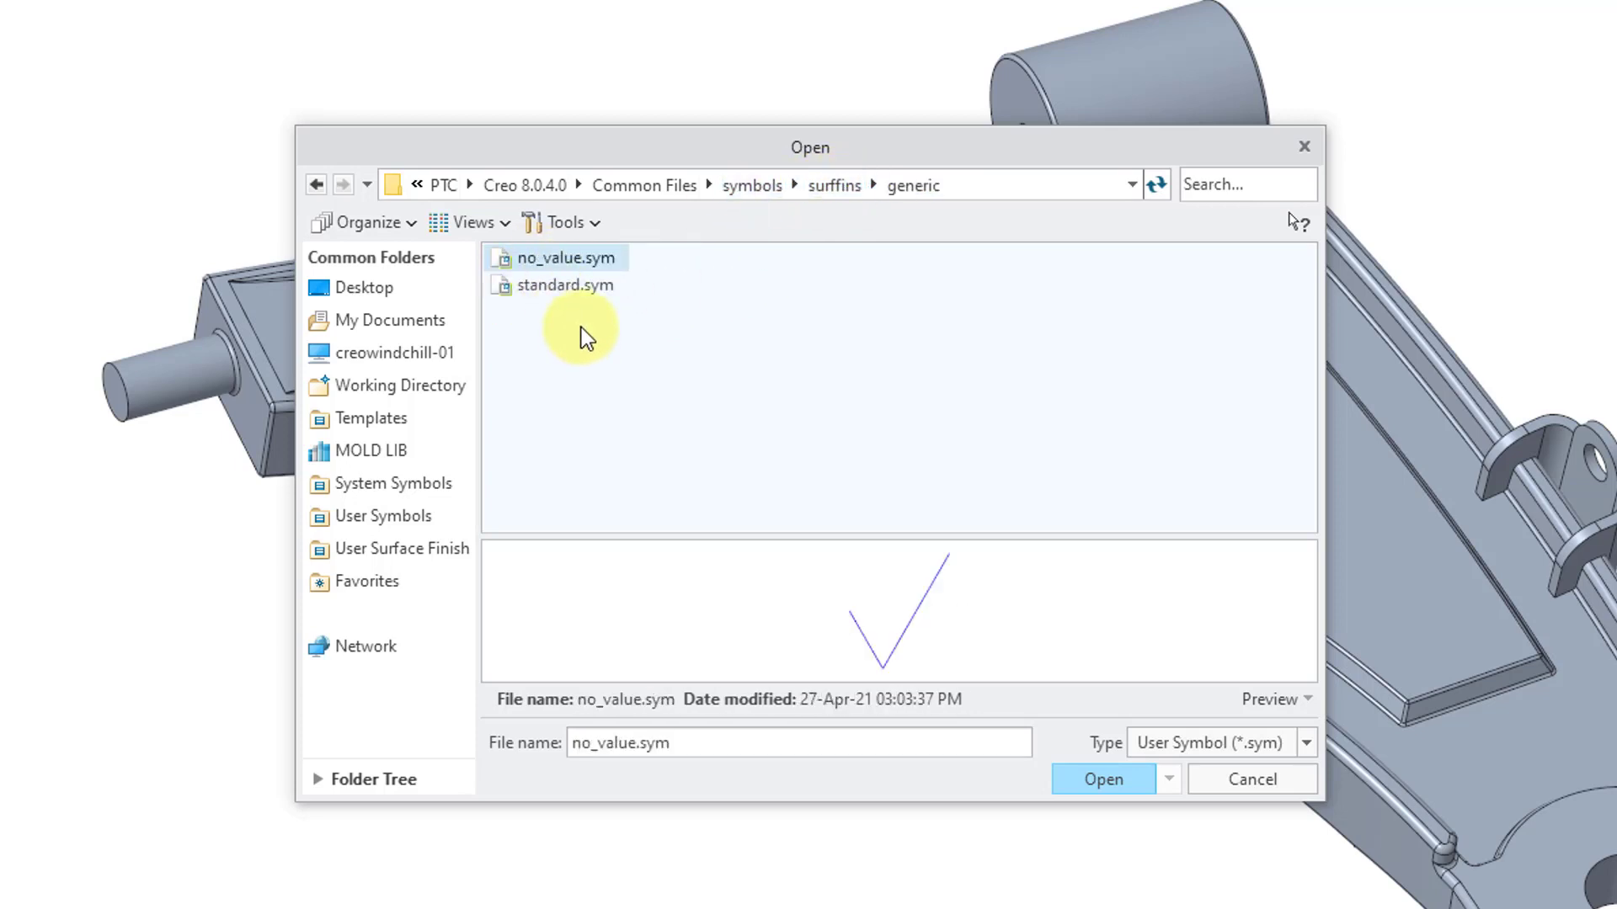
pyautogui.doubleClick(581, 286)
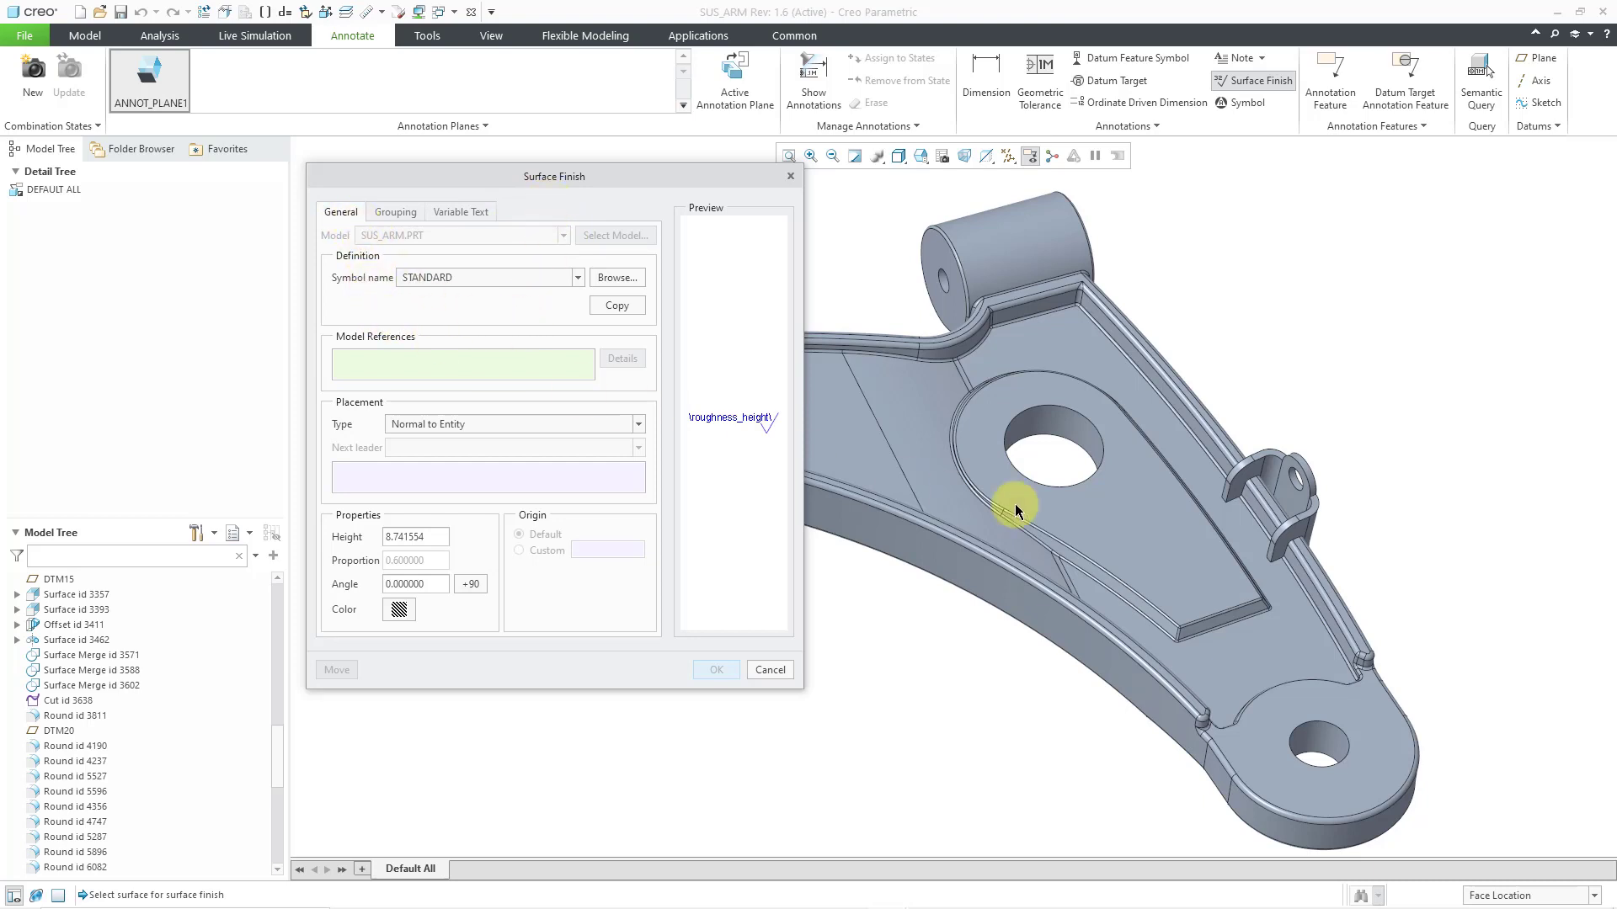
# Step: Place the 32 finish symbol With Leaders from the flat face, above the arm's upper edge
pyautogui.click(1145, 520)
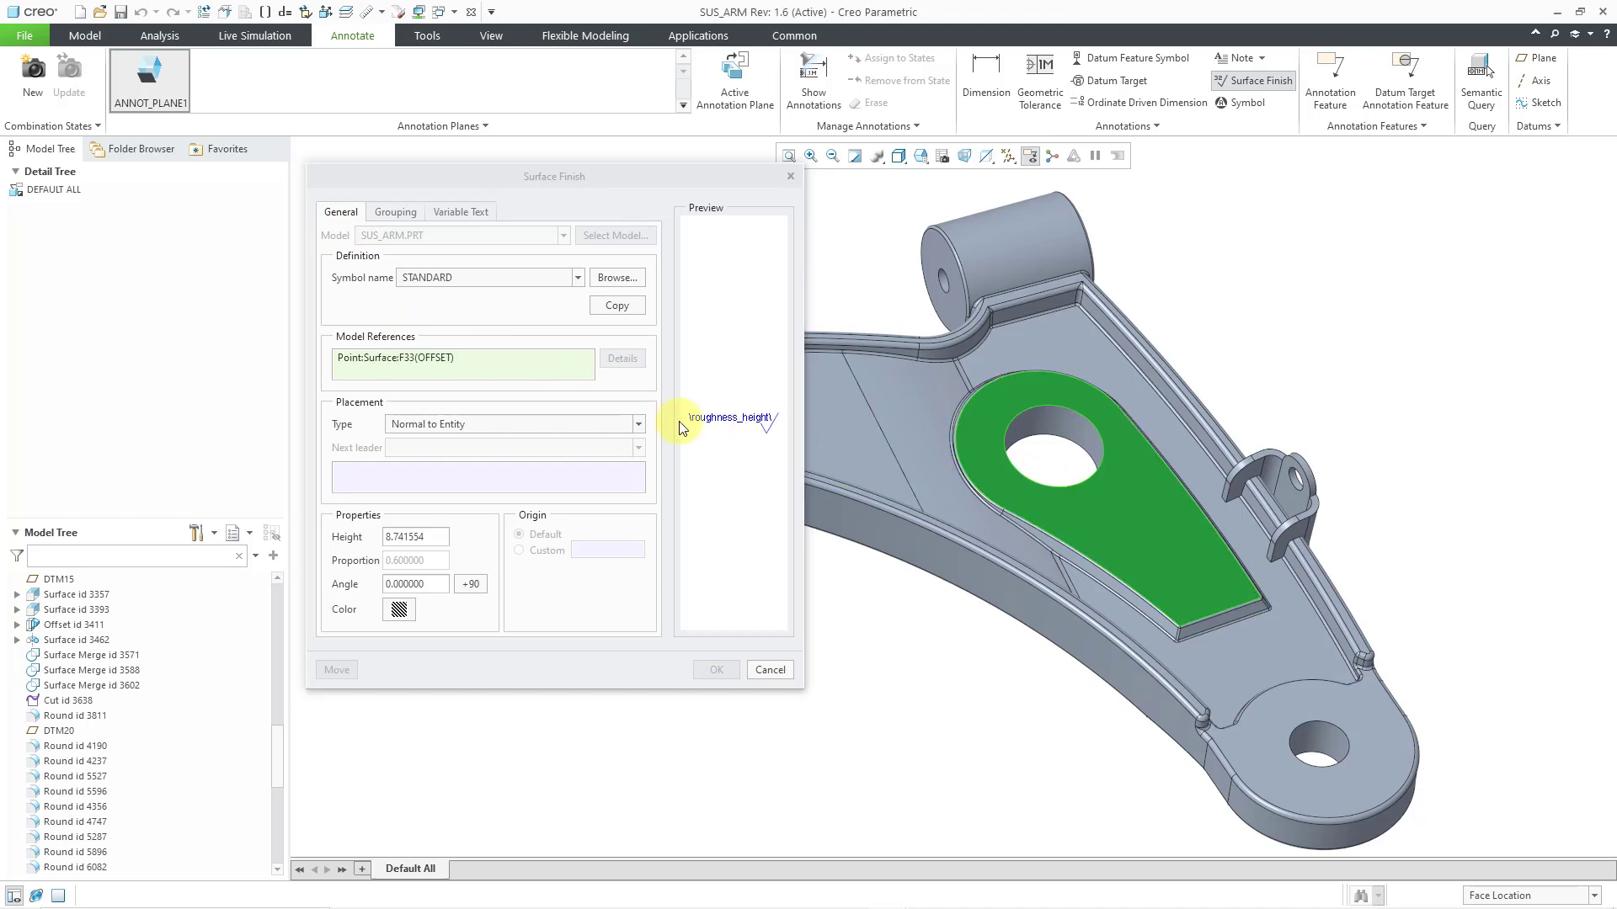
pyautogui.click(463, 424)
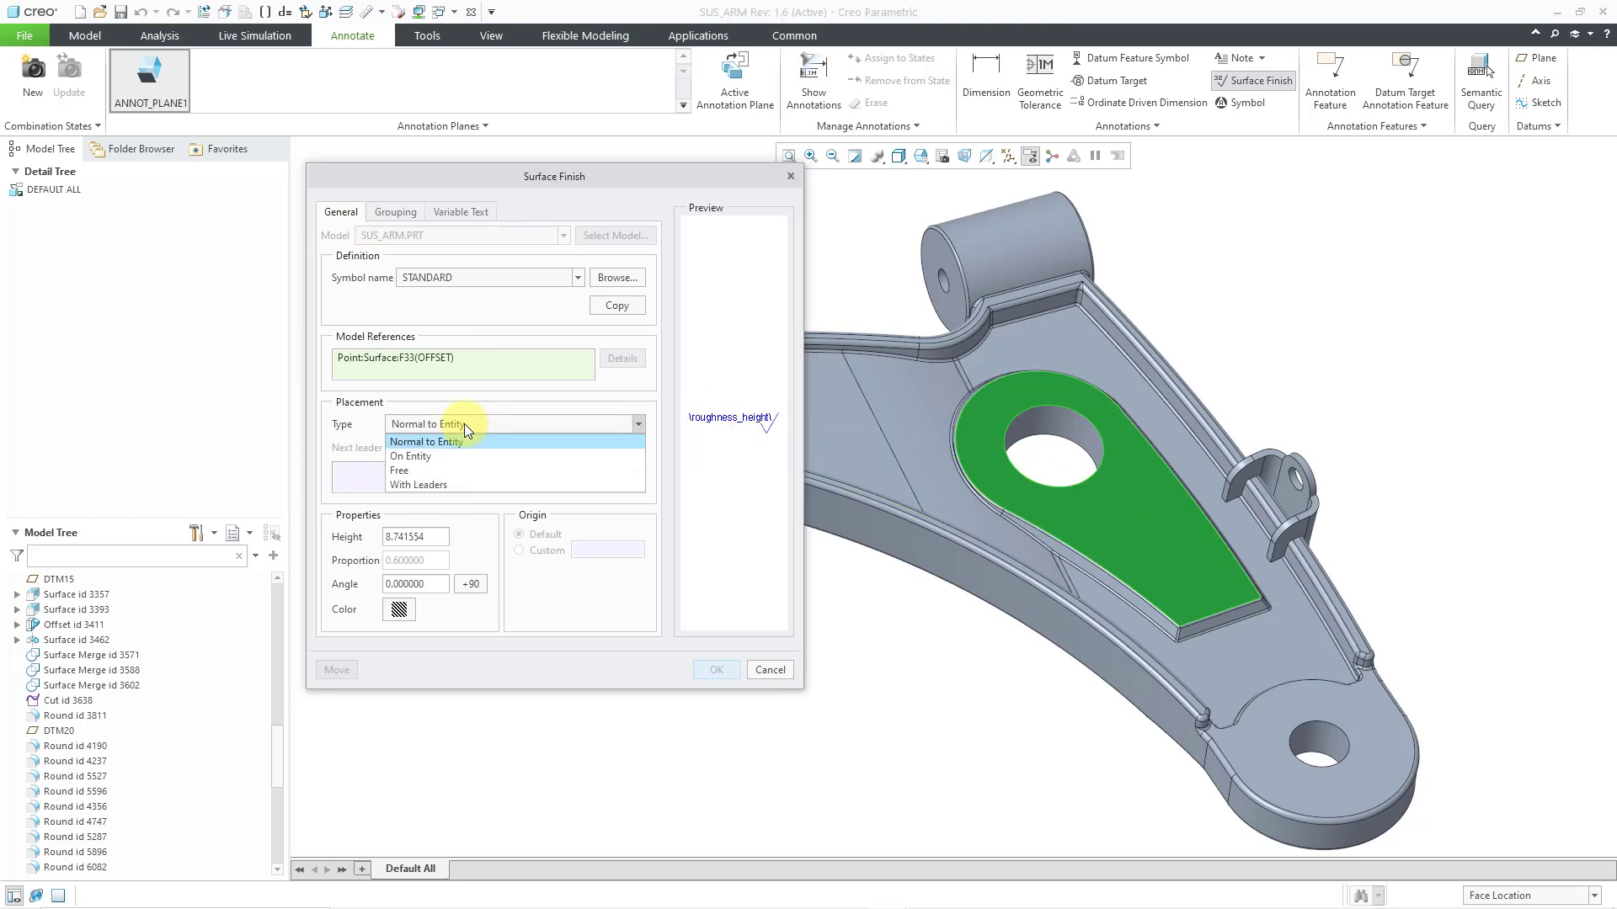
pyautogui.click(457, 486)
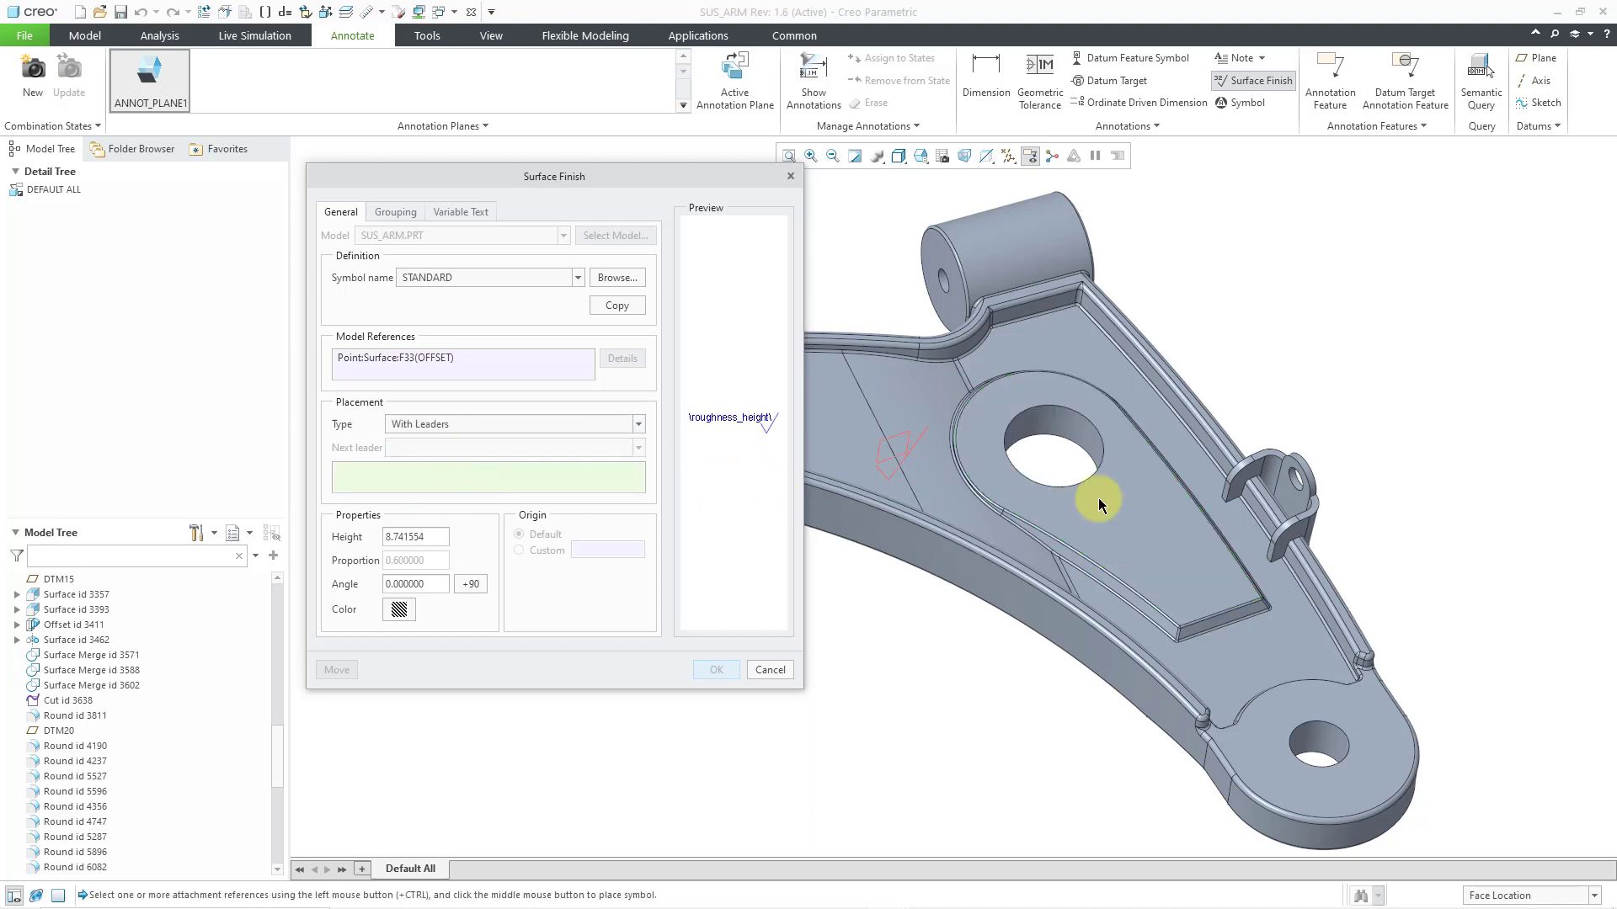
pyautogui.click(1158, 504)
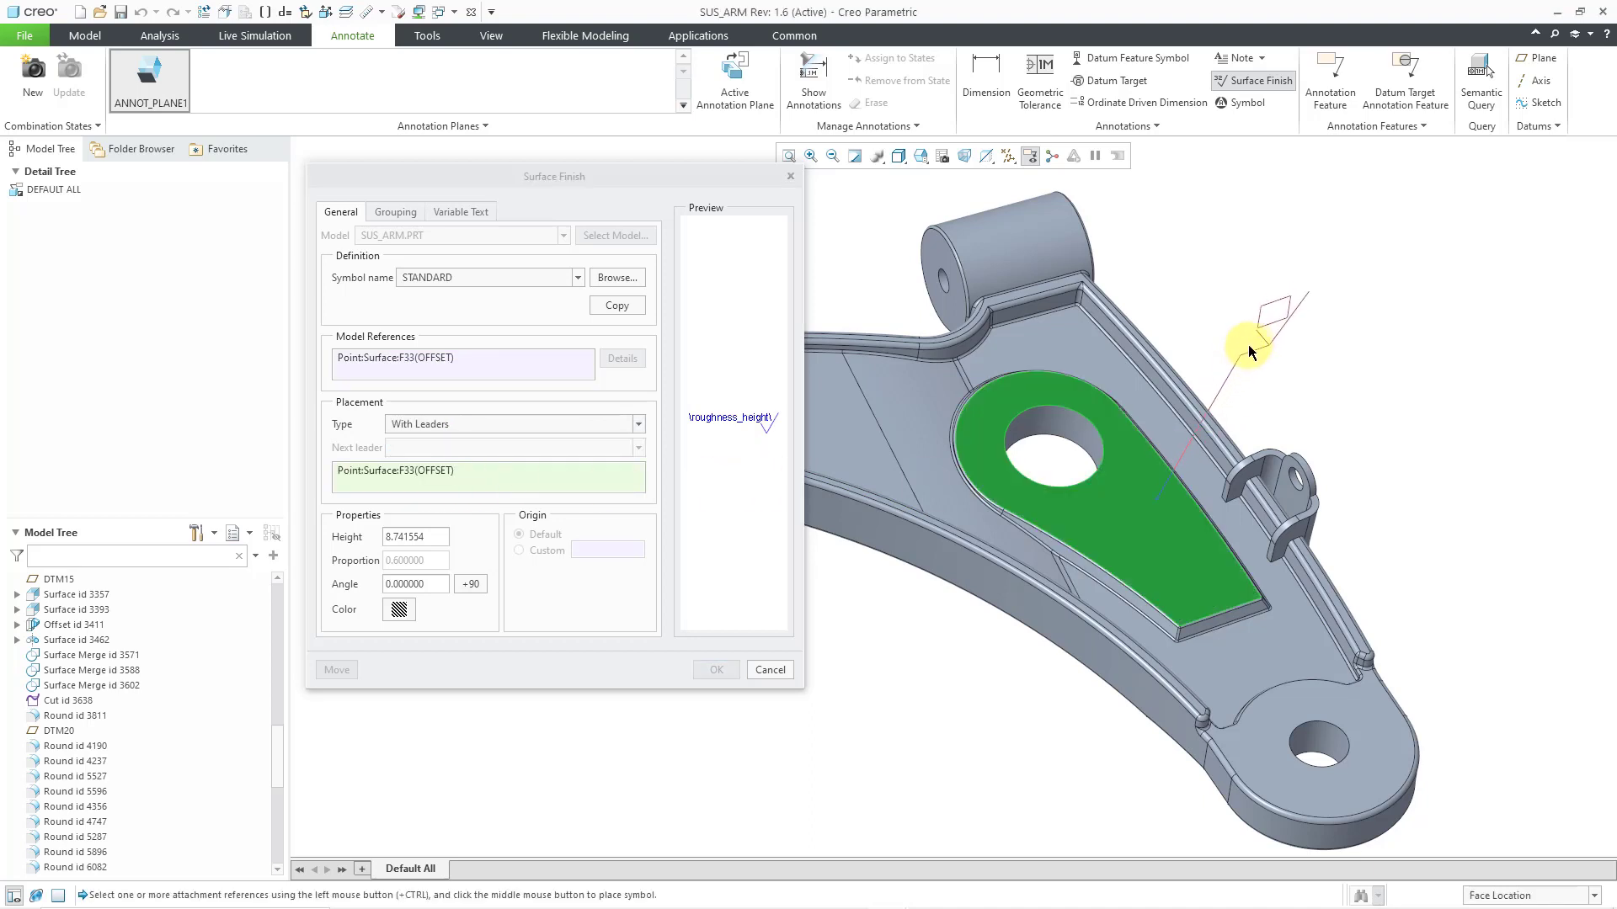
pyautogui.middleClick(1265, 336)
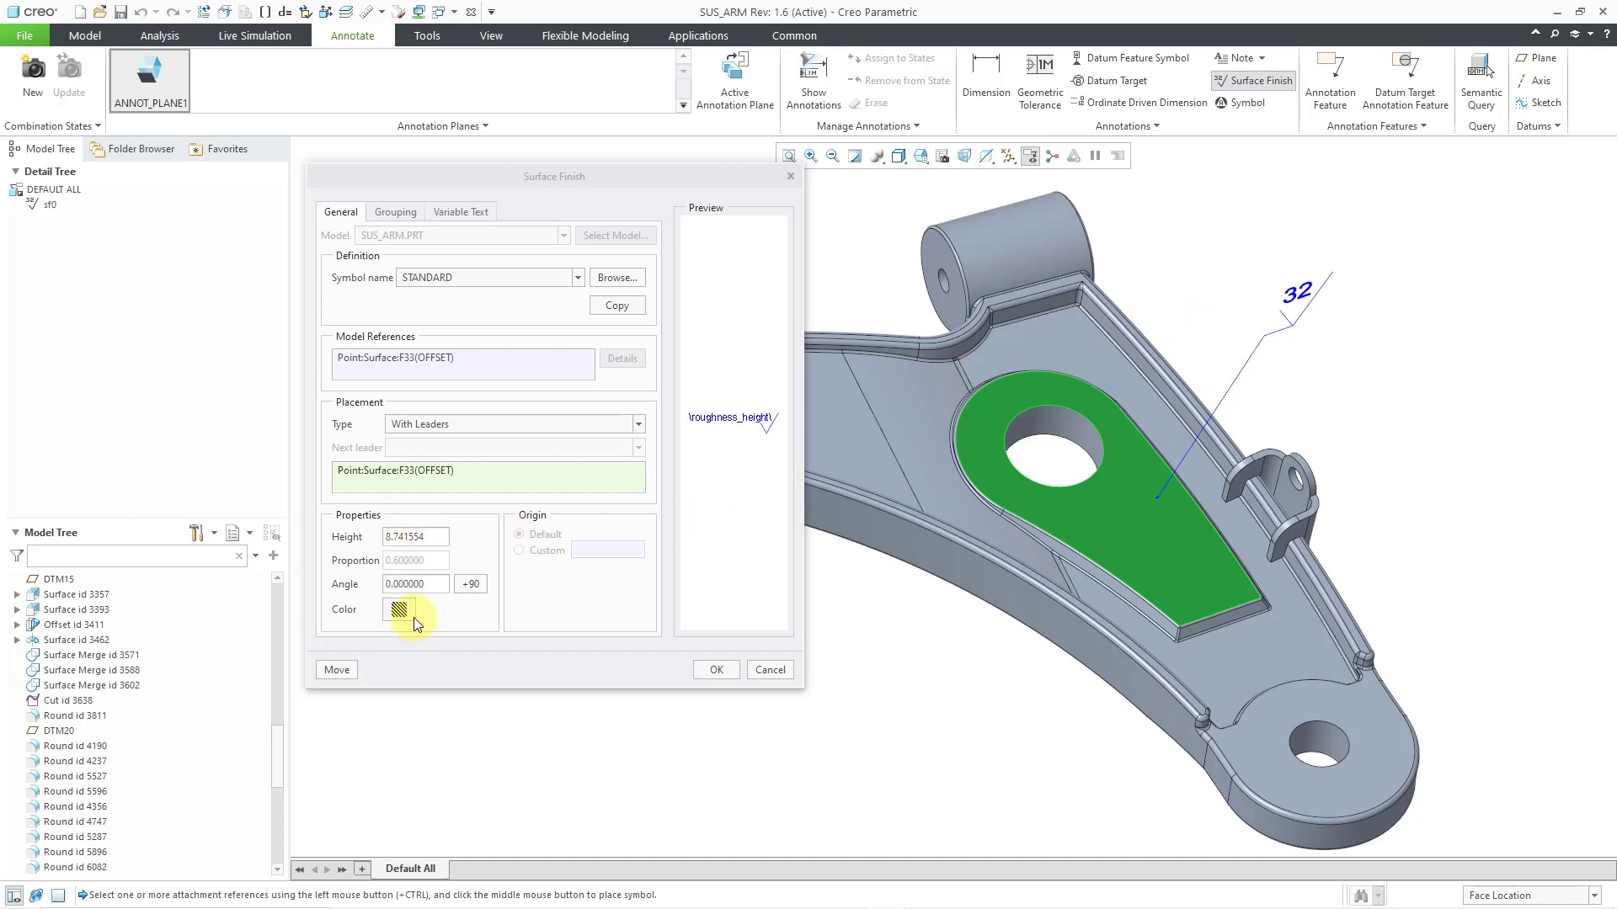
# Step: Review the Grouping and Variable Text tabs, keep roughness_height at 32, and confirm the symbol
pyautogui.click(389, 211)
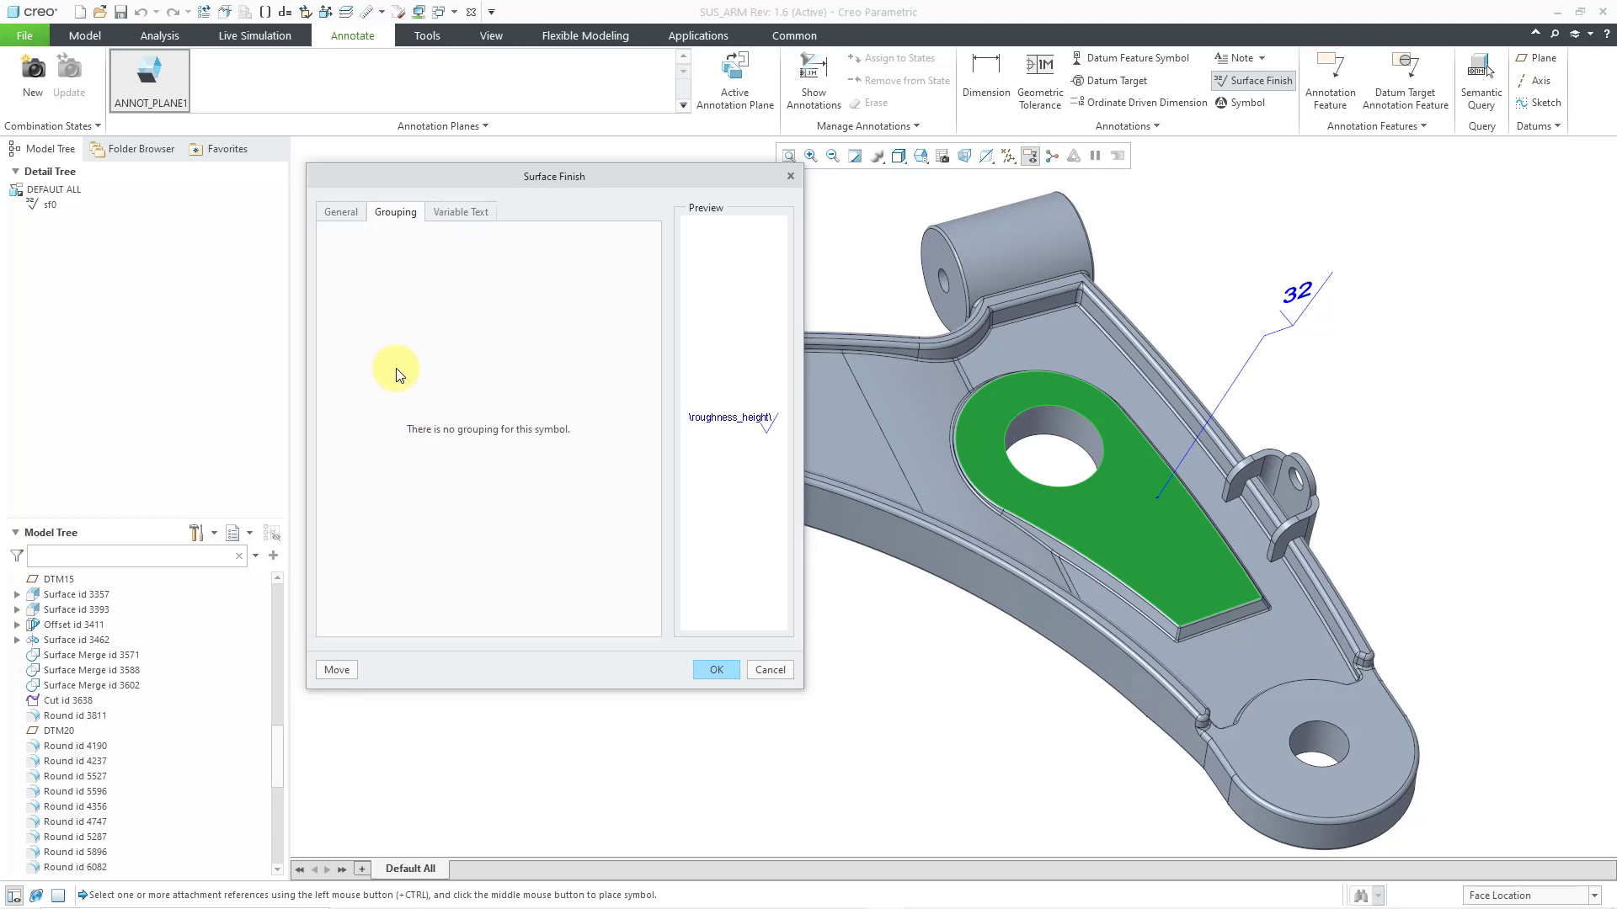
pyautogui.click(471, 211)
pyautogui.click(594, 236)
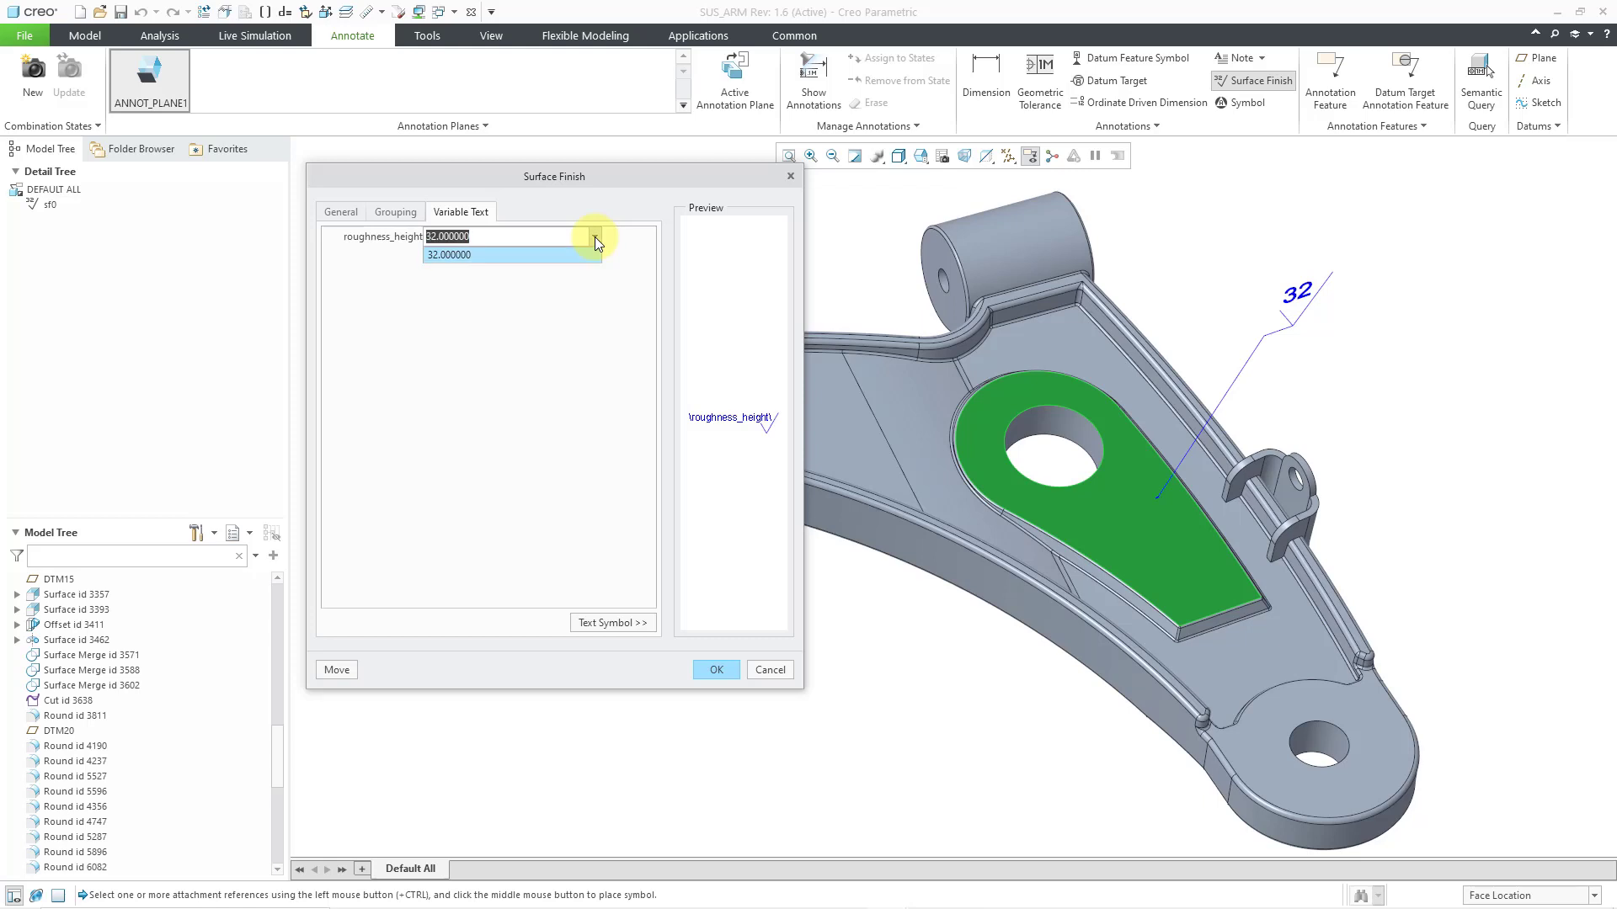
pyautogui.click(568, 352)
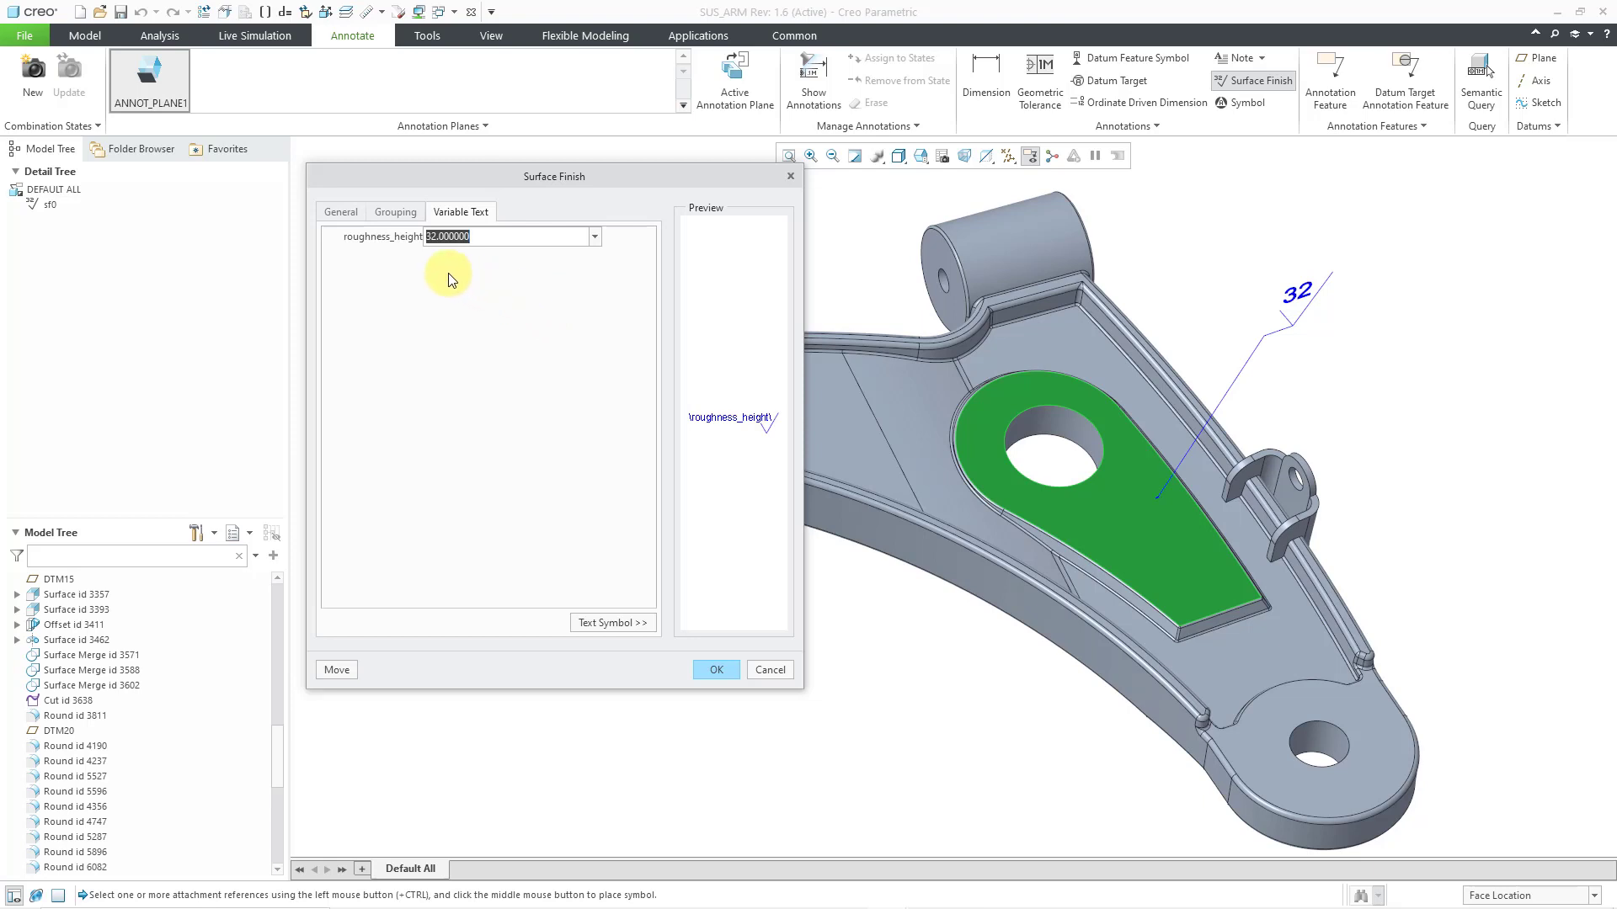
pyautogui.click(395, 212)
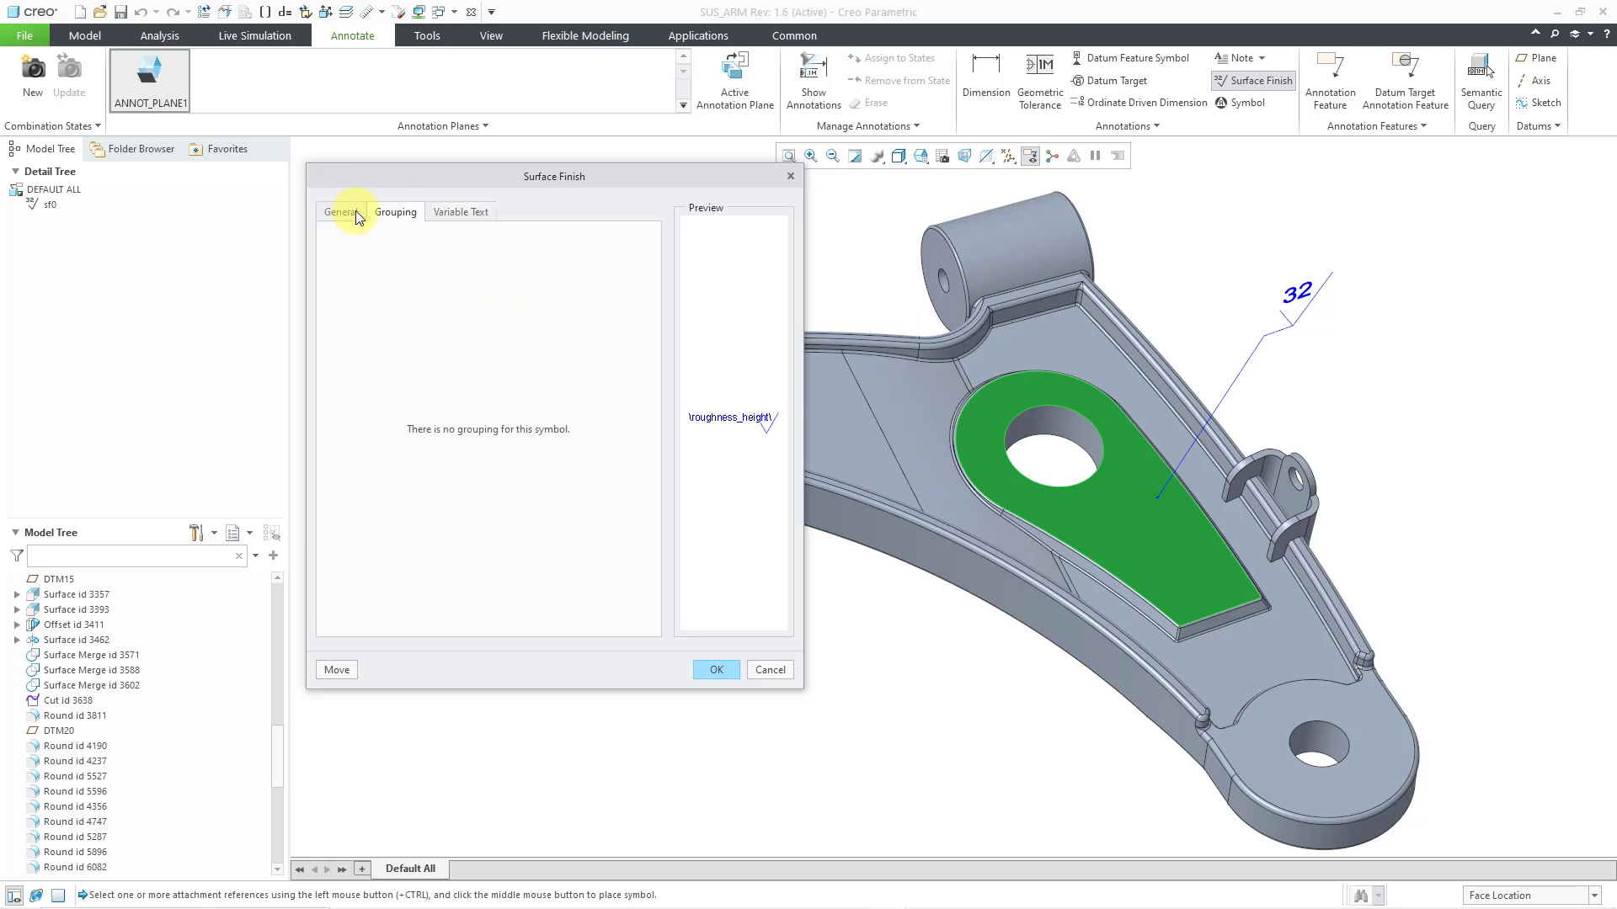
pyautogui.click(345, 213)
pyautogui.click(395, 213)
pyautogui.click(461, 213)
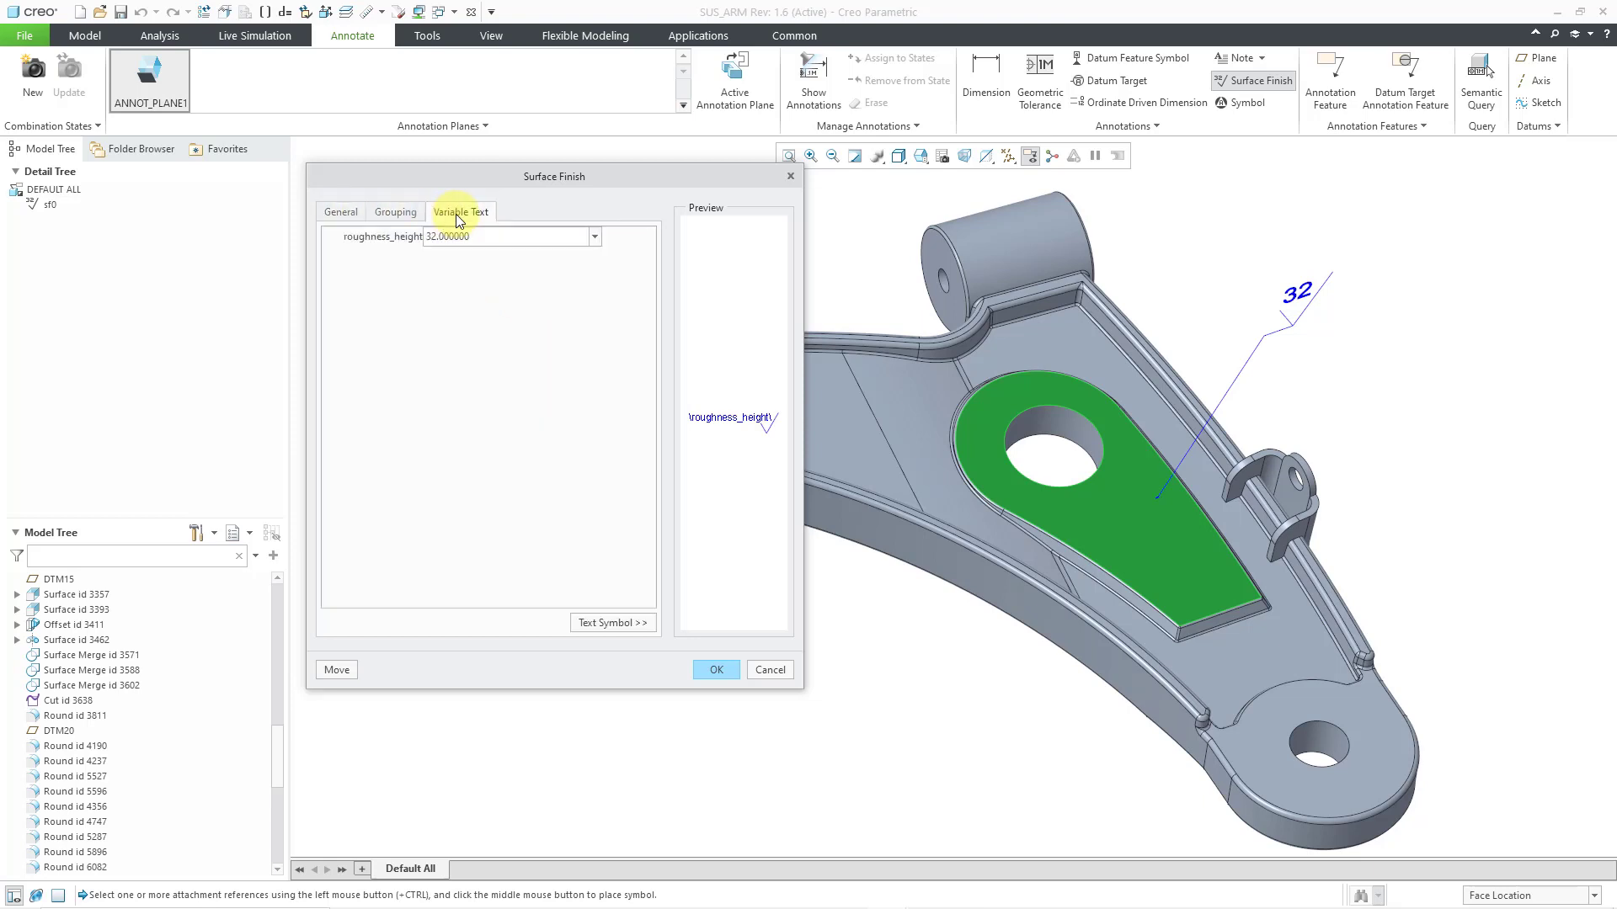
pyautogui.click(393, 213)
pyautogui.click(342, 213)
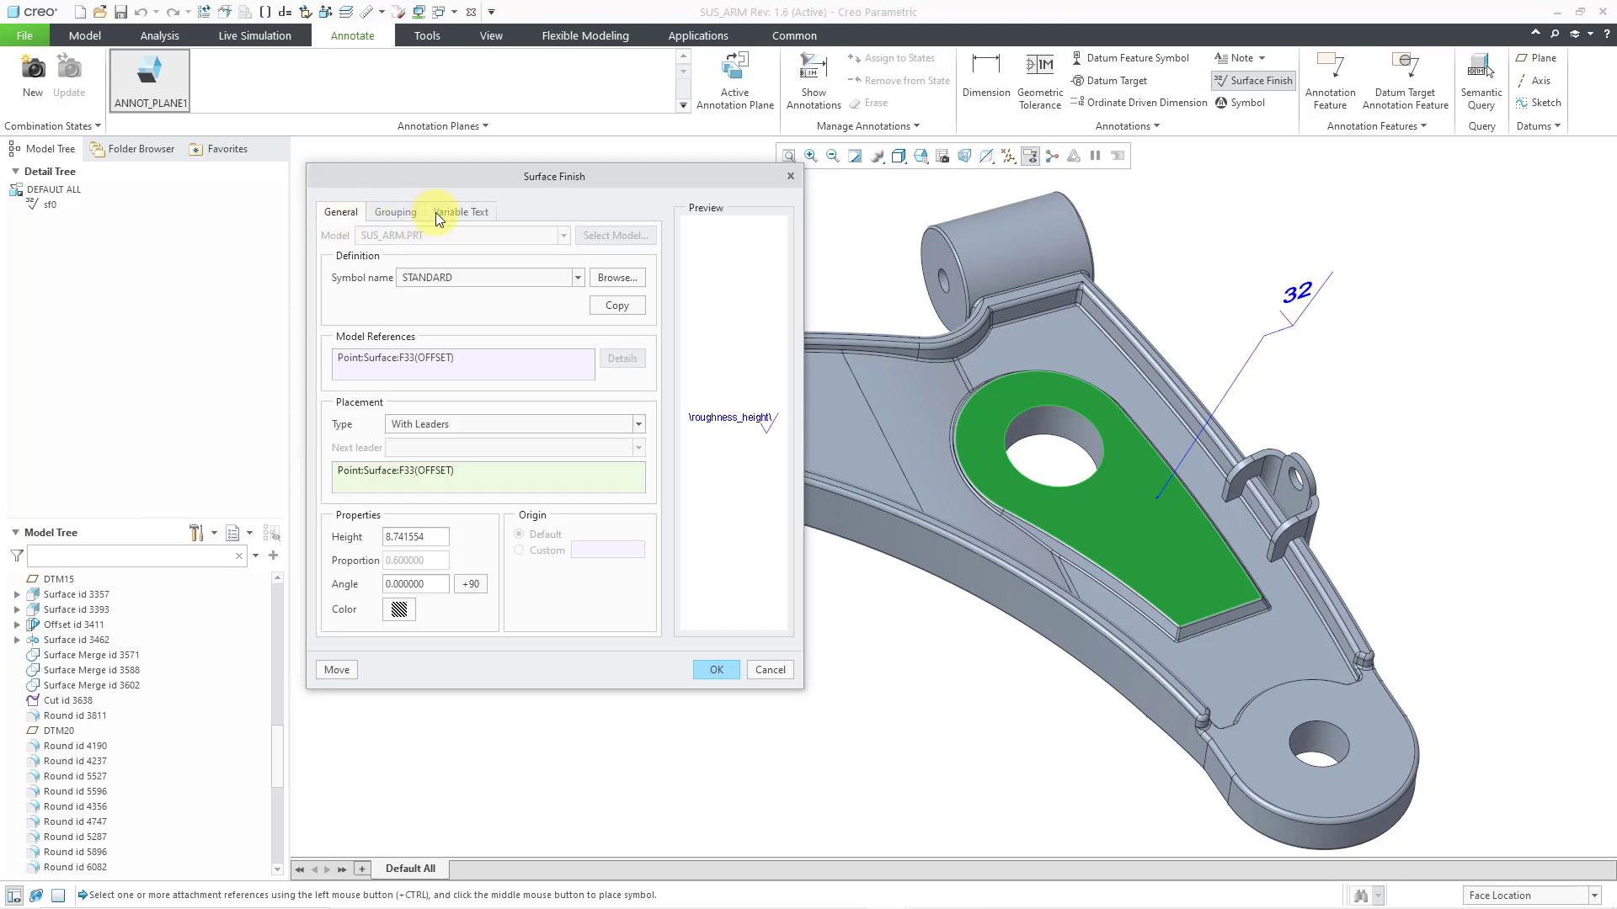
pyautogui.click(717, 668)
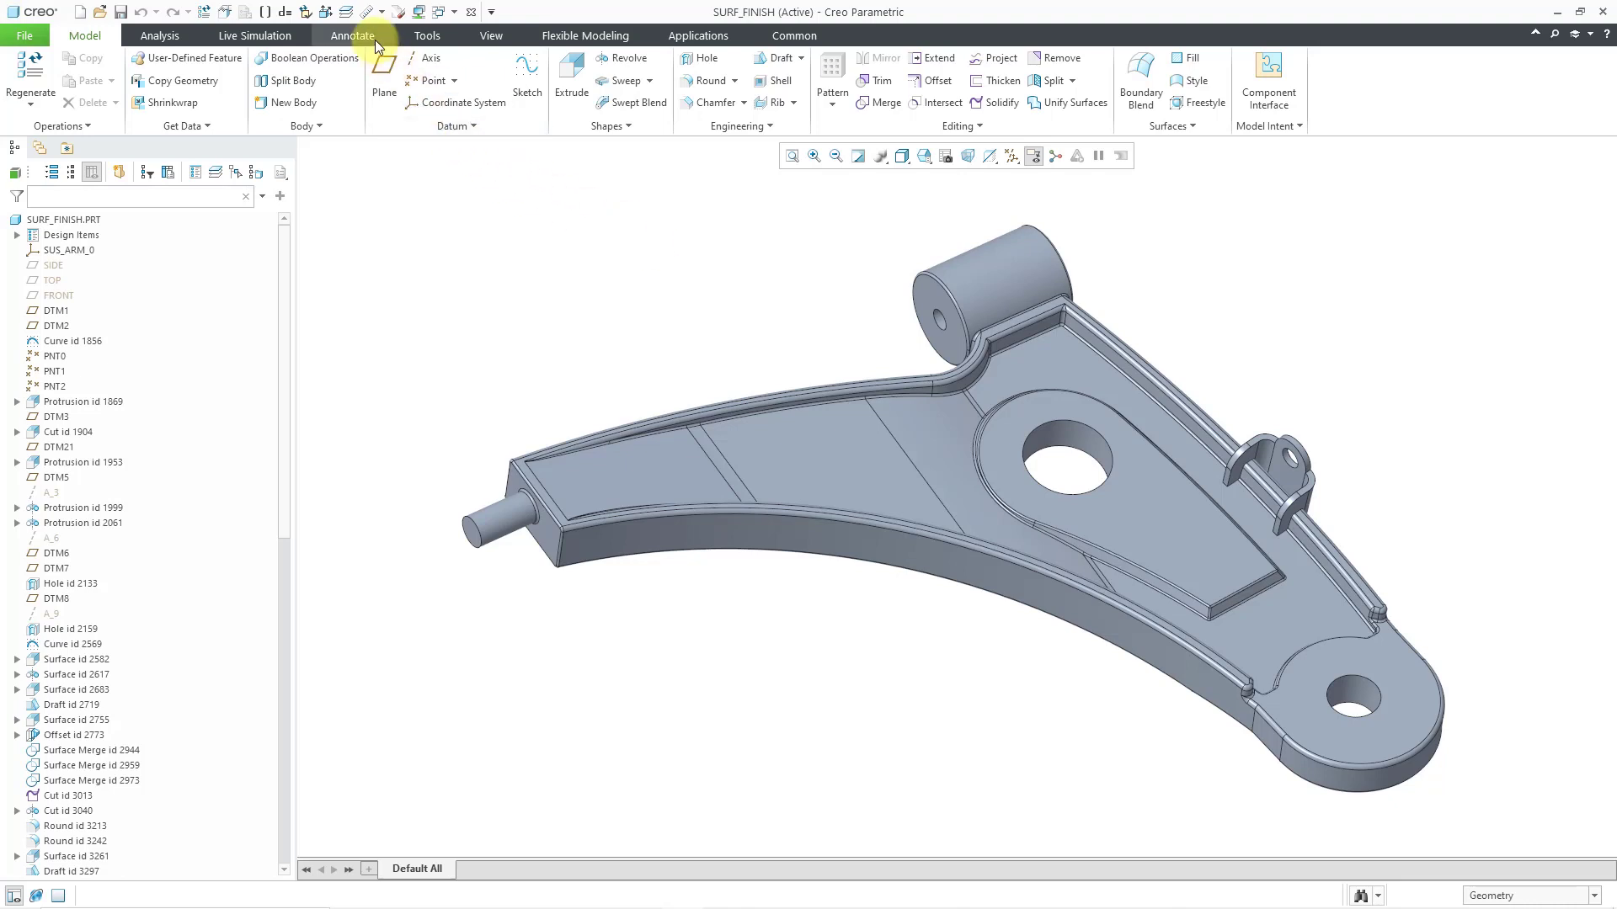
# Step: Show the Annotate tools for SURF_FINISH.PRT
pyautogui.click(376, 39)
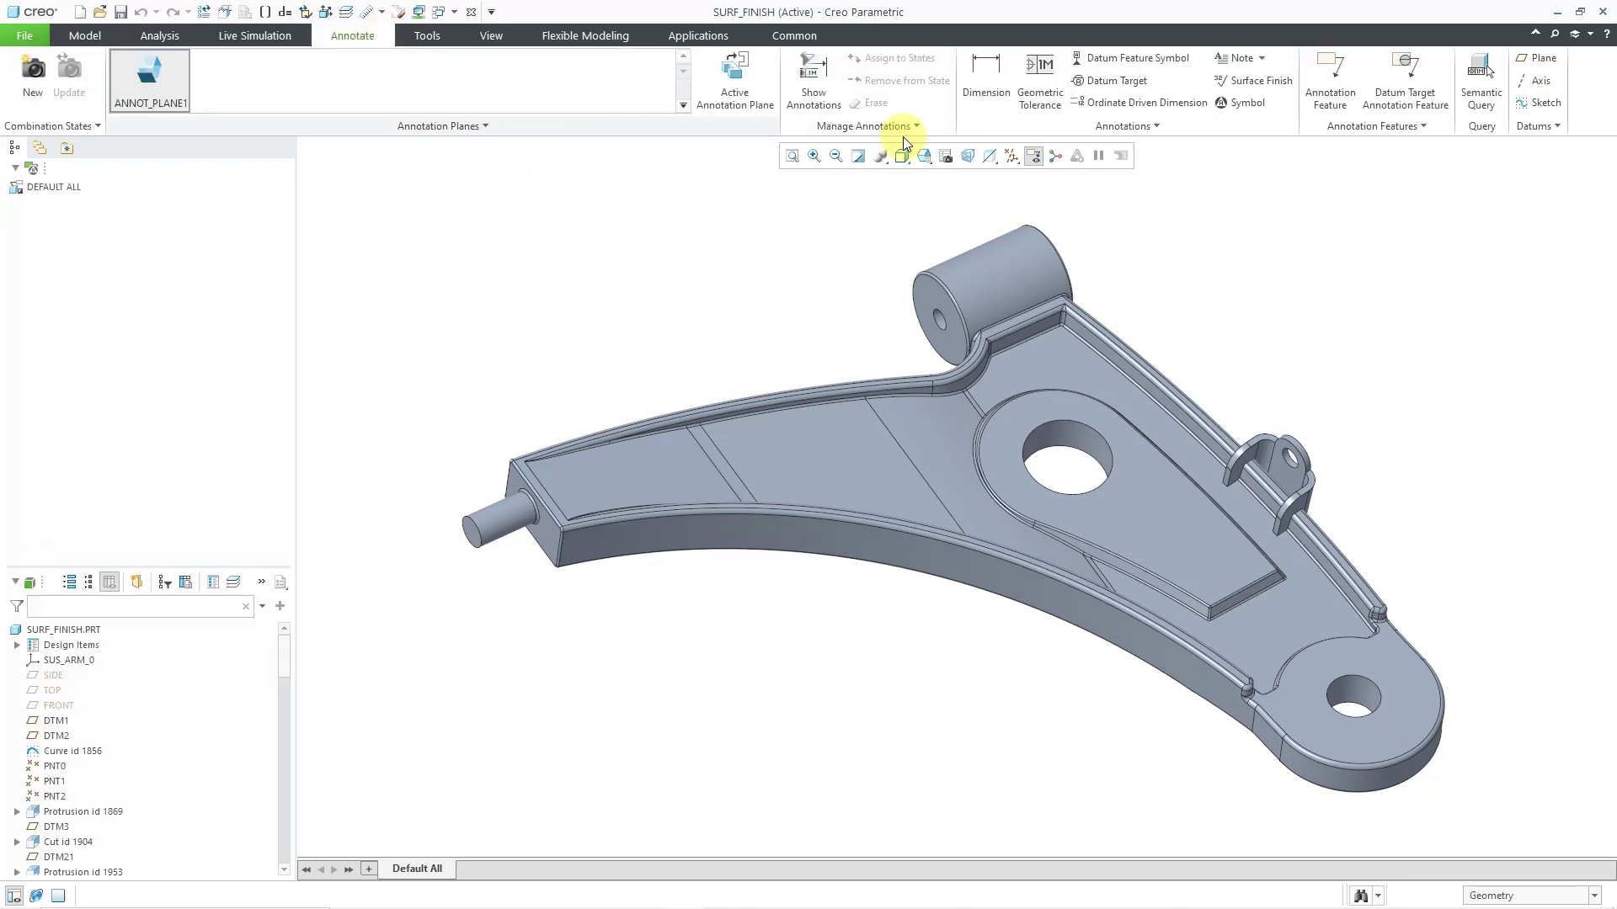
# Step: Begin a Surface Finish in SURF_FINISH and open its symbol Gallery
pyautogui.click(1261, 85)
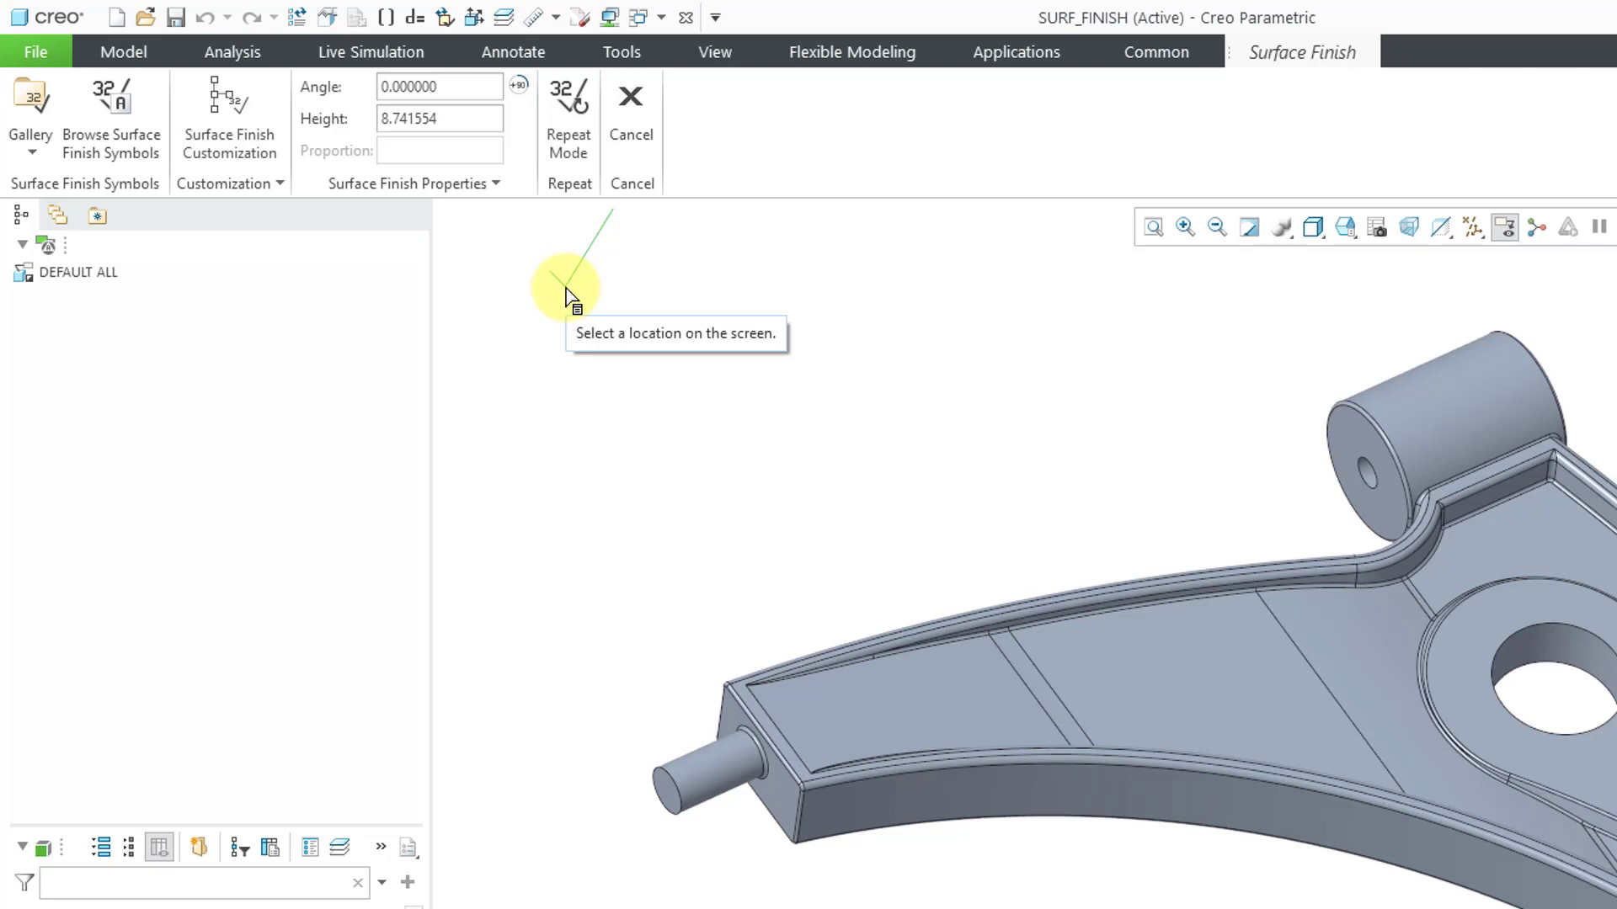
pyautogui.click(39, 155)
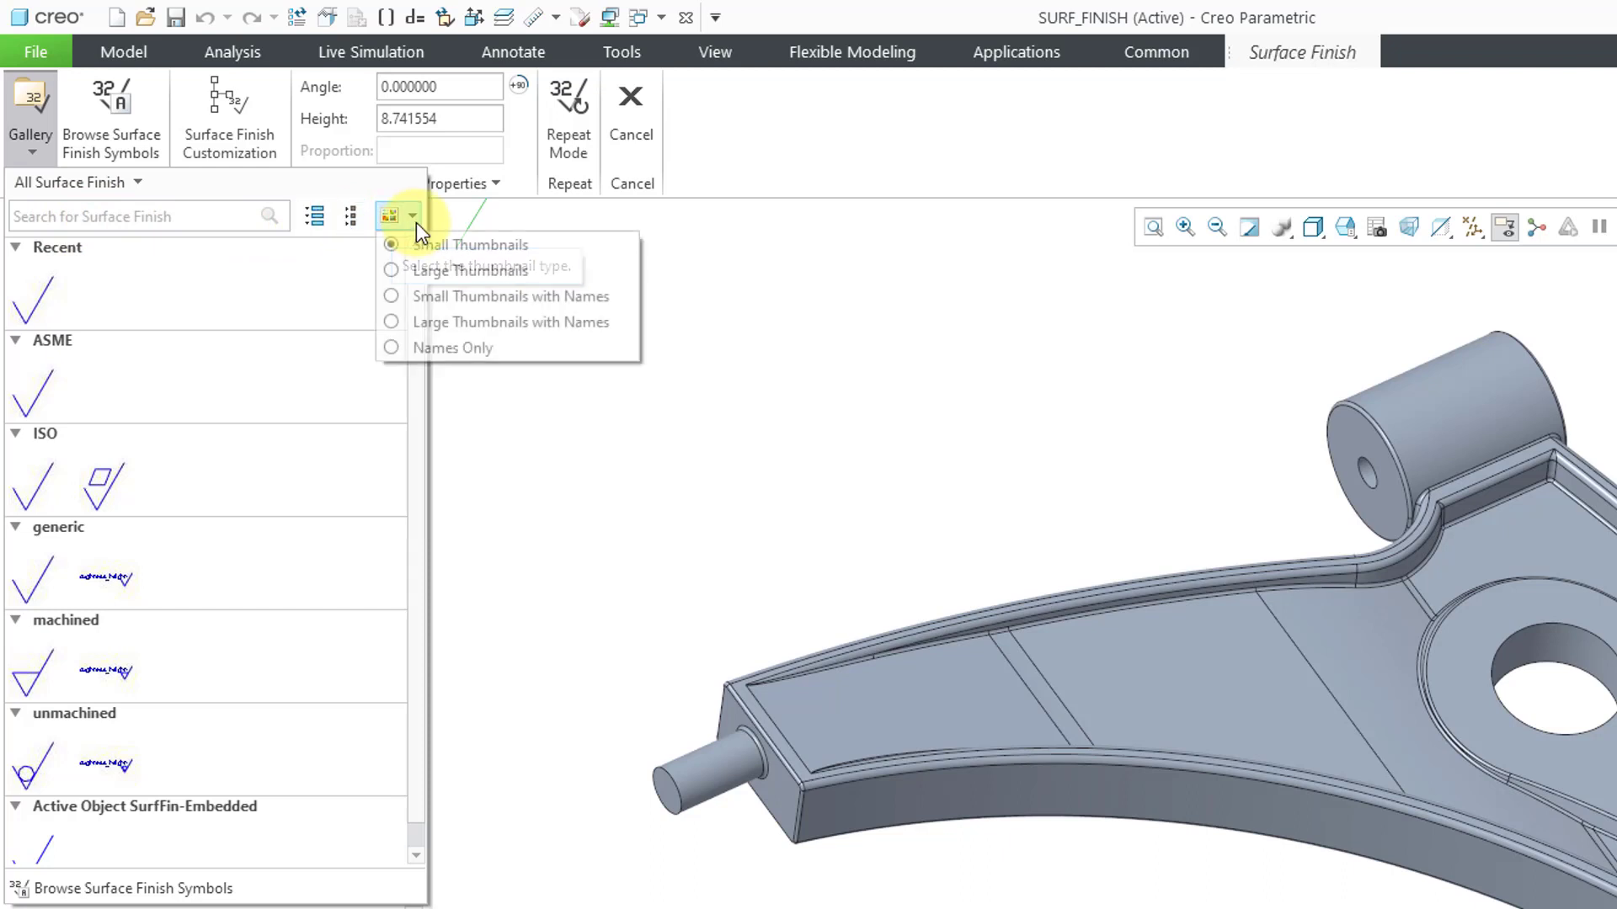
# Step: Cycle the gallery through large, small-with-names, large-with-names and names-only views, ending on small thumbnails
pyautogui.click(414, 221)
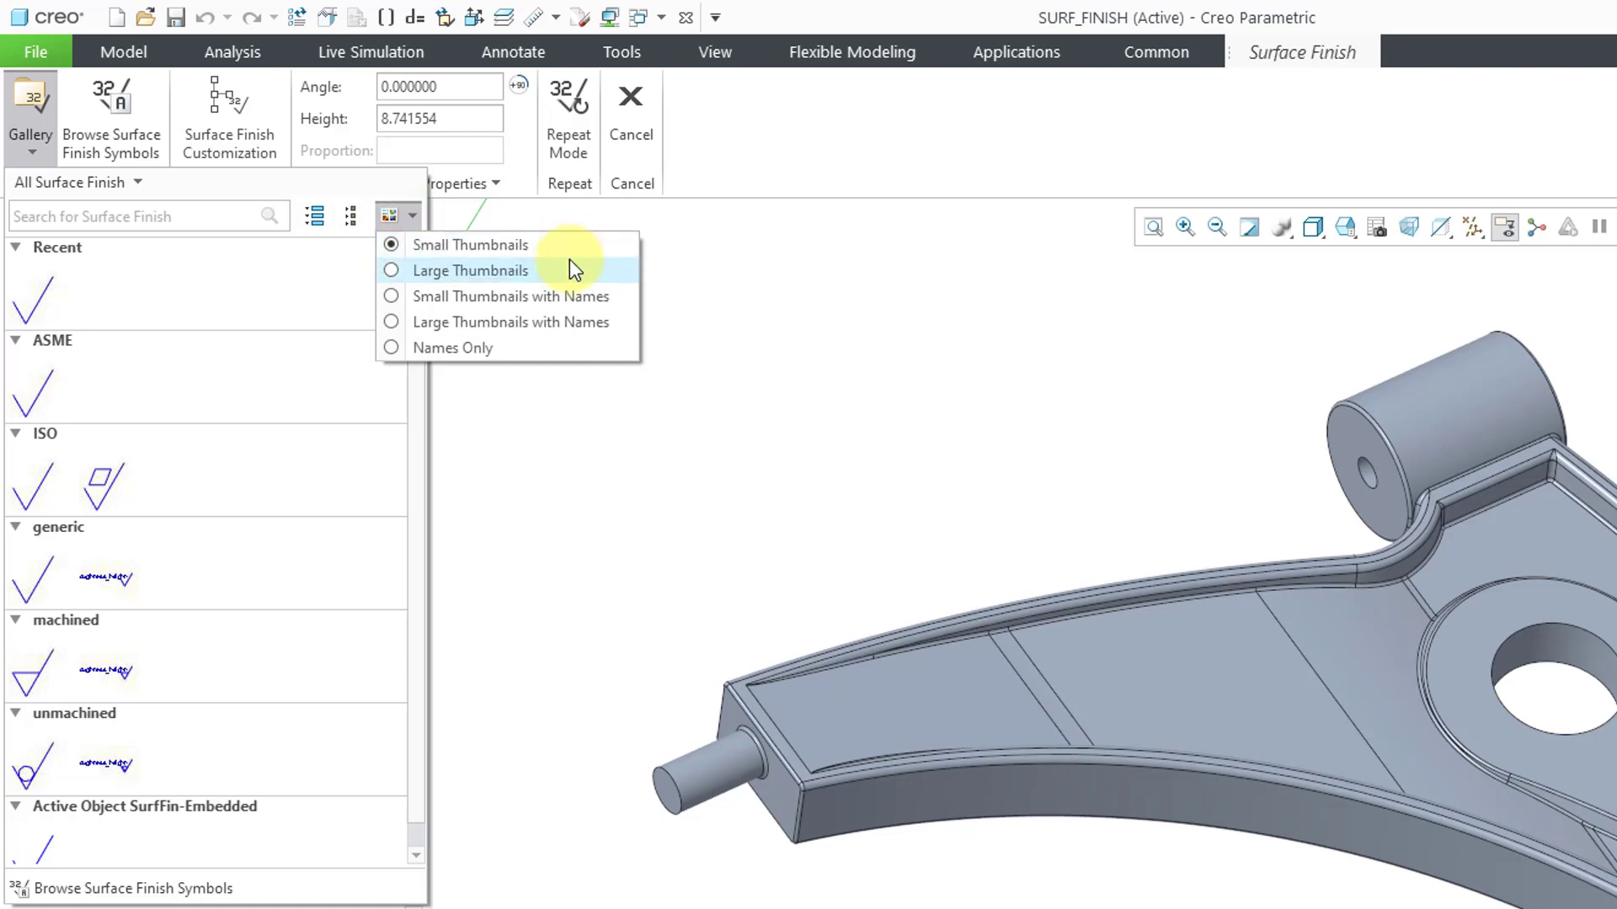
pyautogui.click(568, 271)
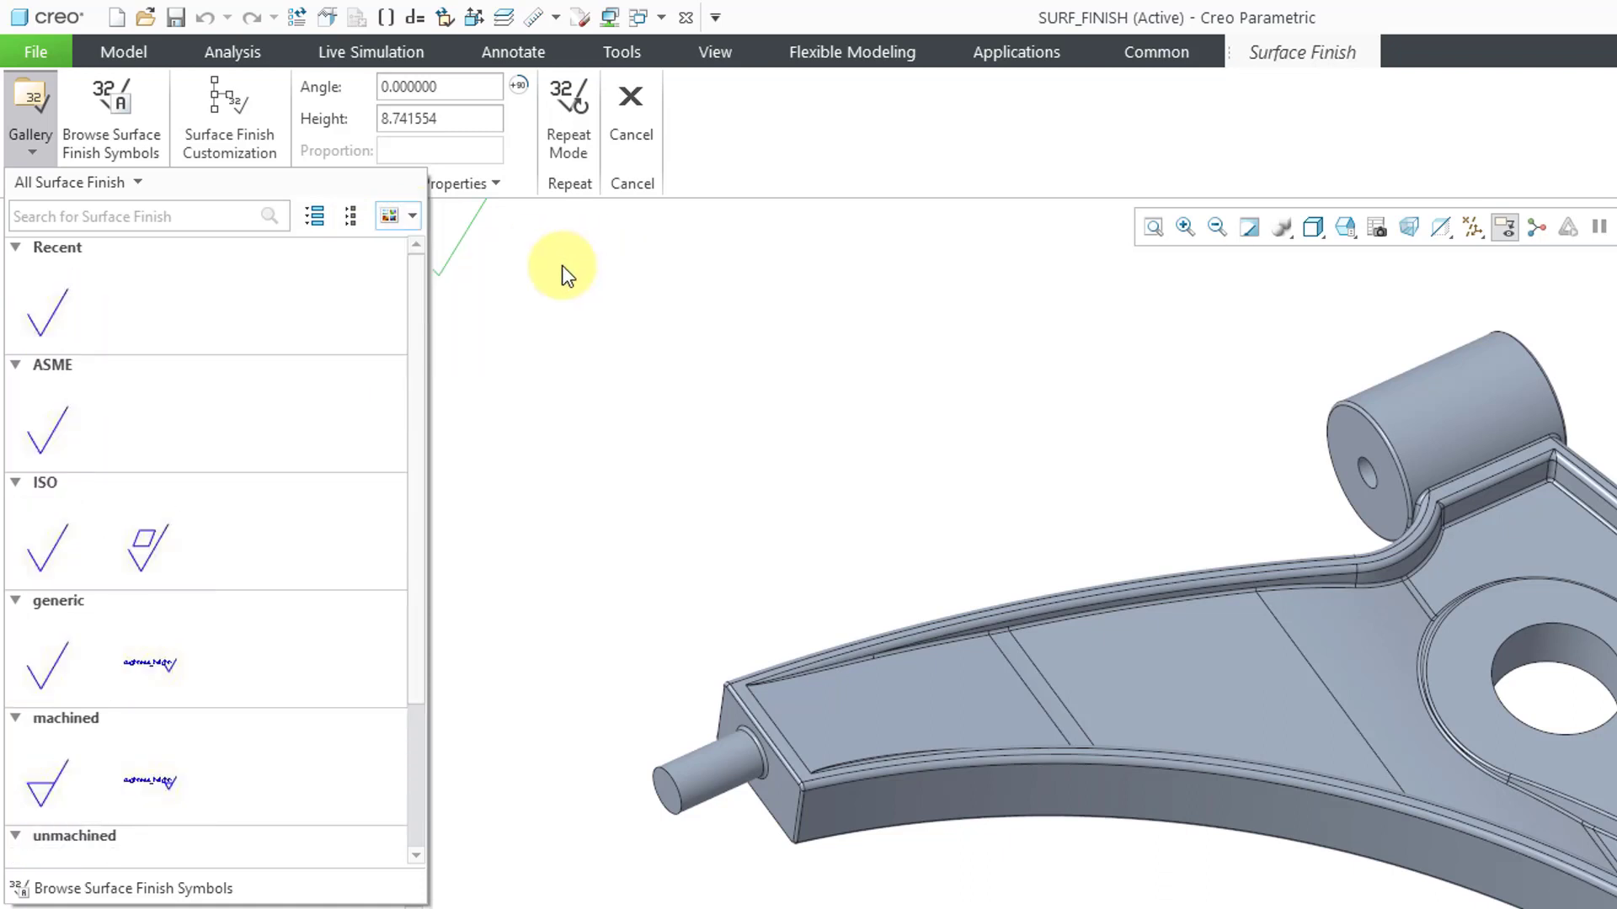
pyautogui.click(396, 217)
pyautogui.click(465, 305)
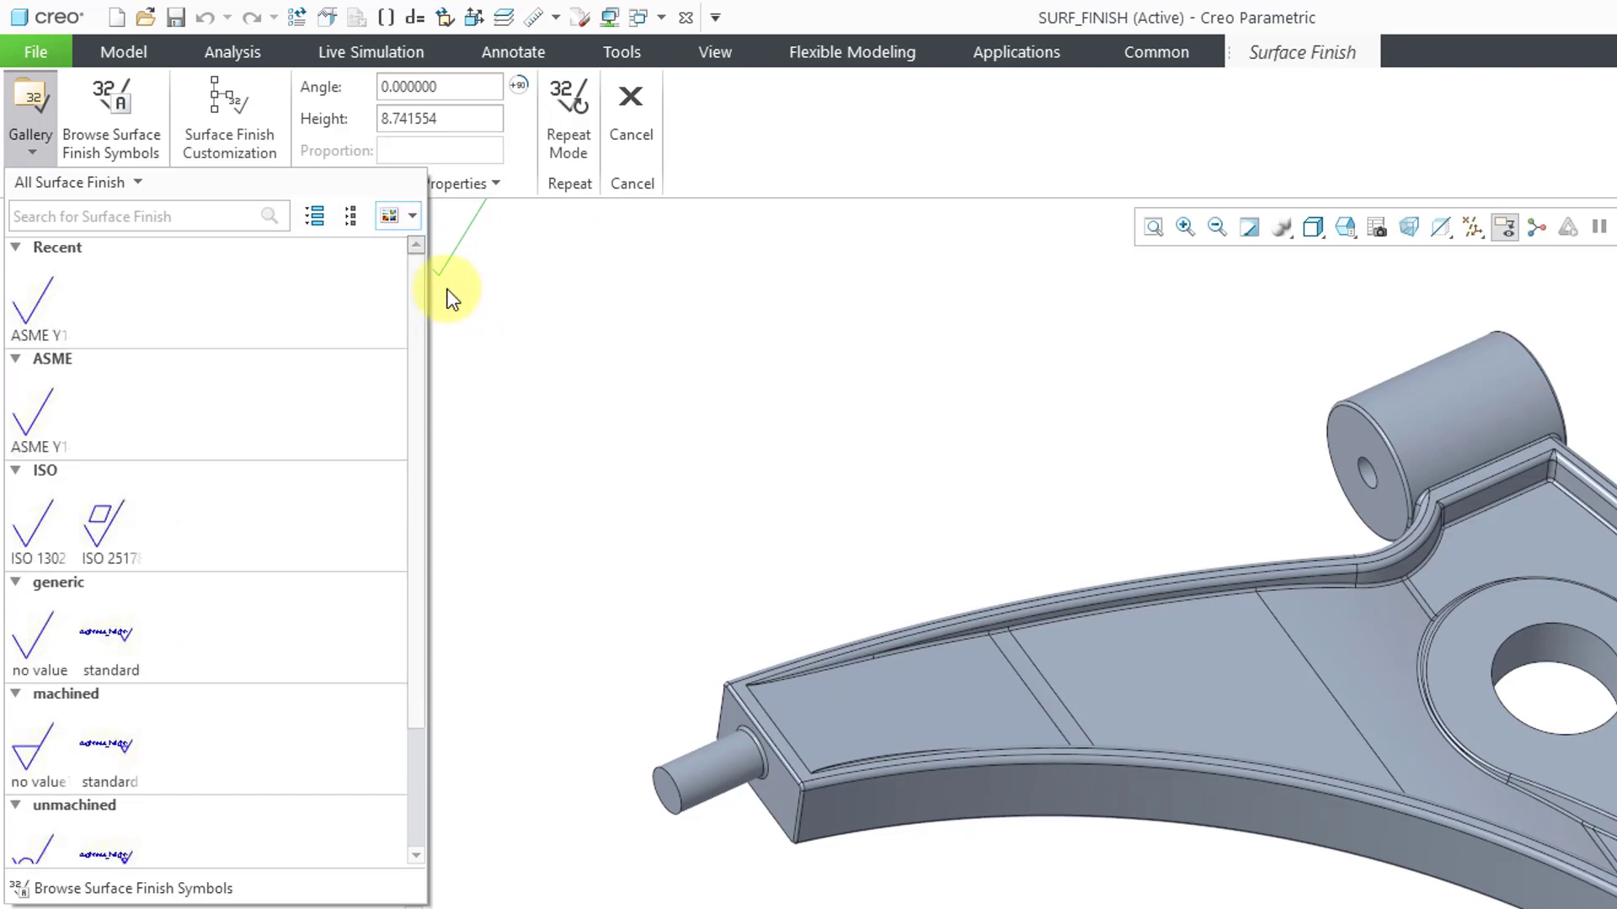
pyautogui.click(405, 222)
pyautogui.click(480, 320)
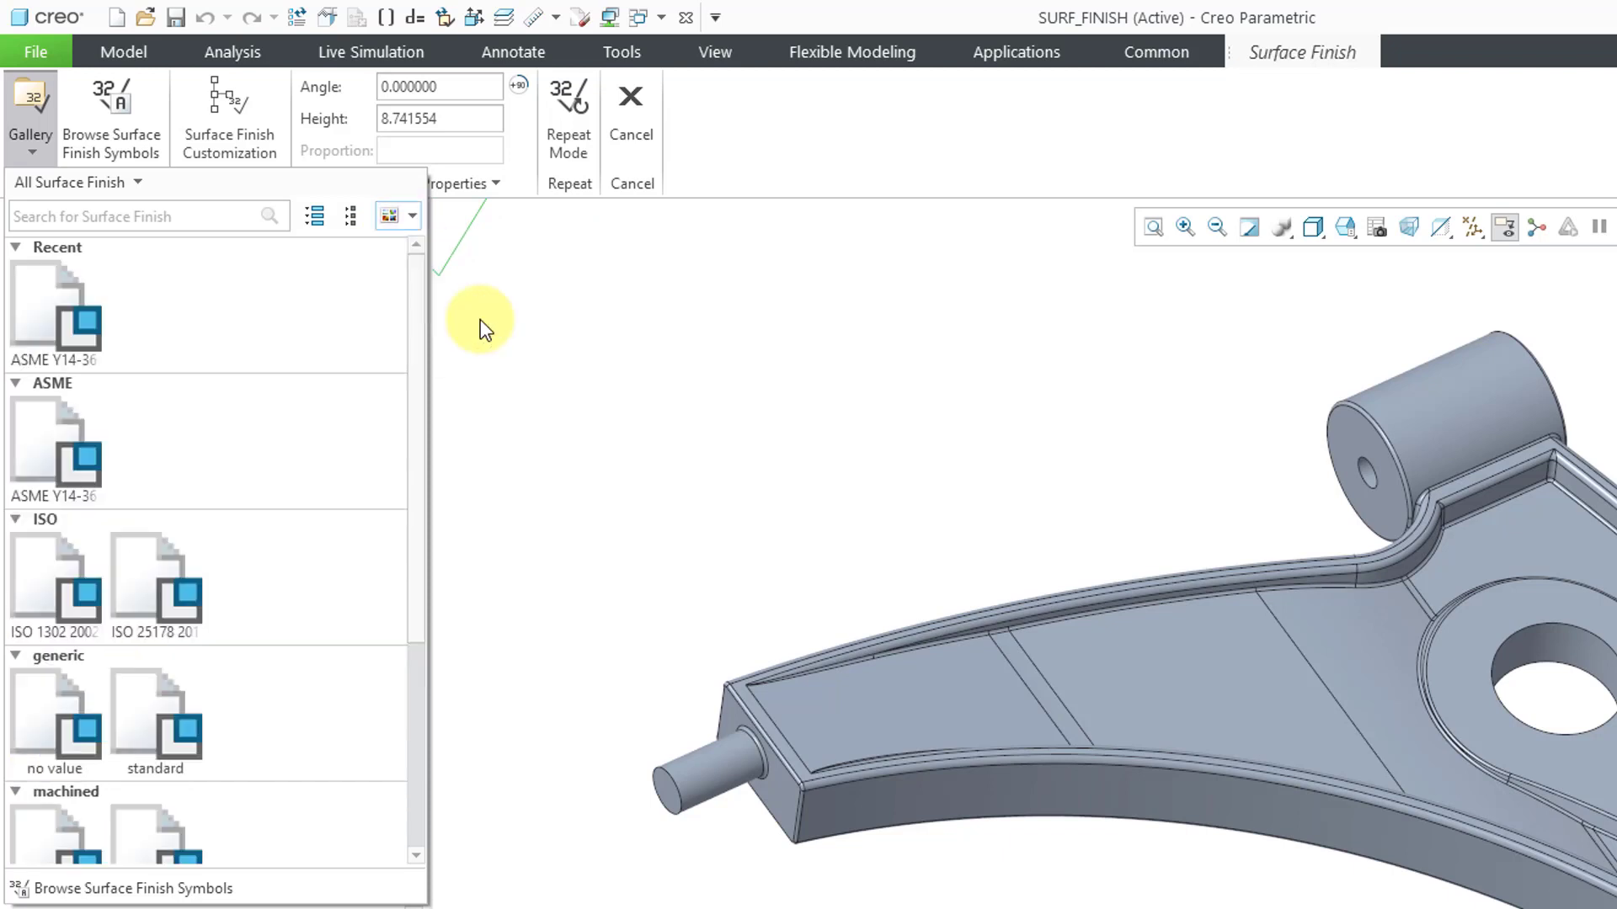
pyautogui.click(408, 219)
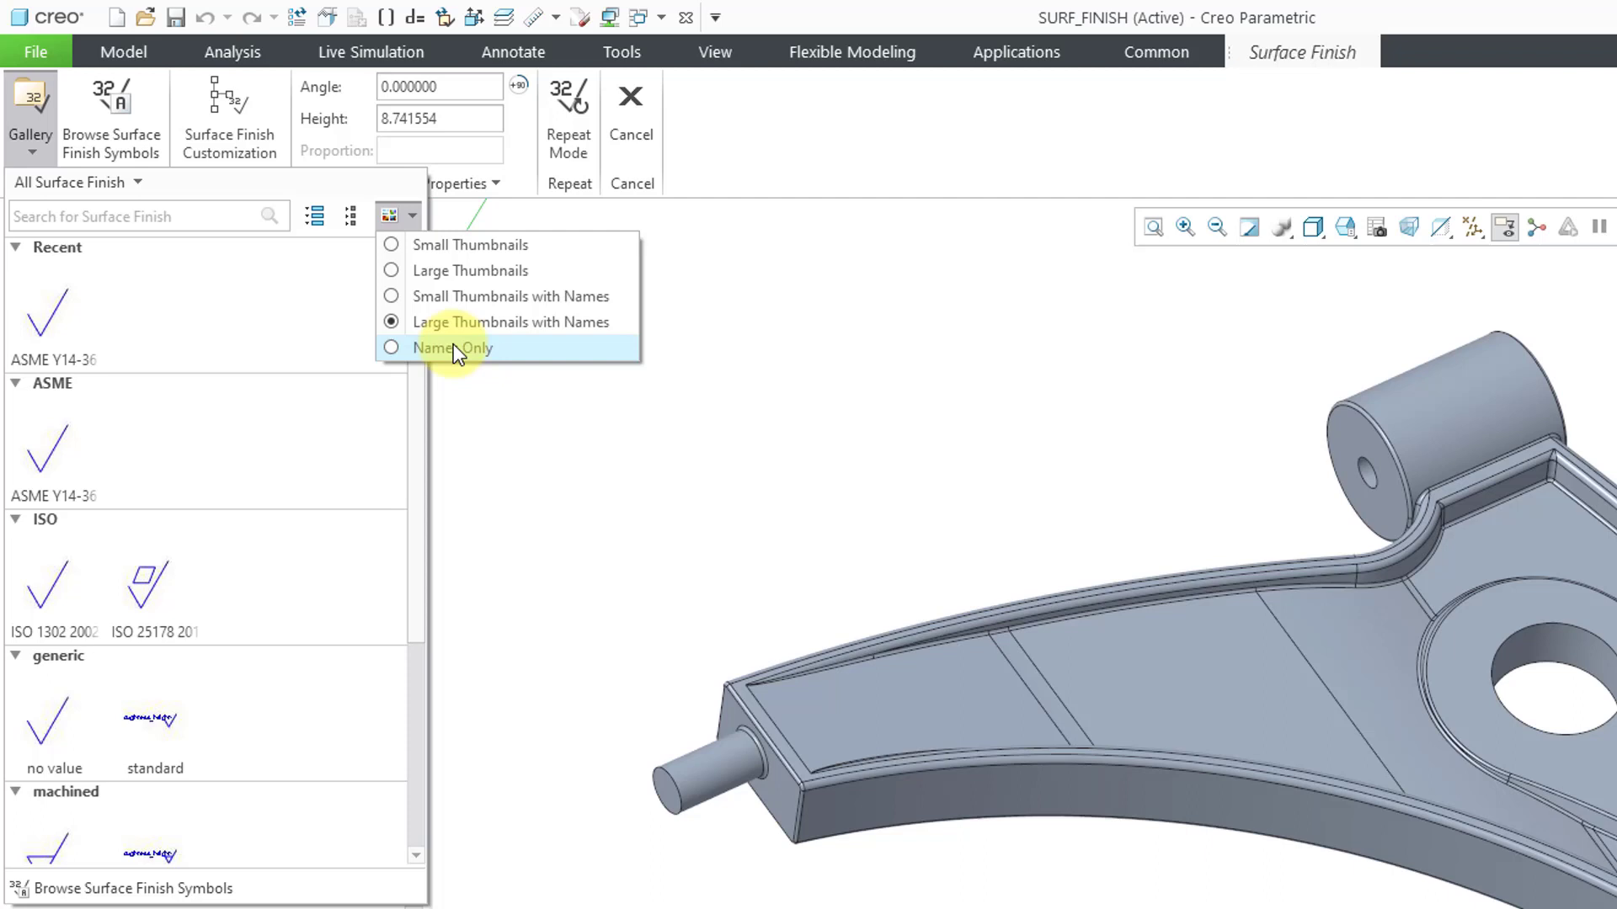
pyautogui.click(453, 345)
pyautogui.click(409, 226)
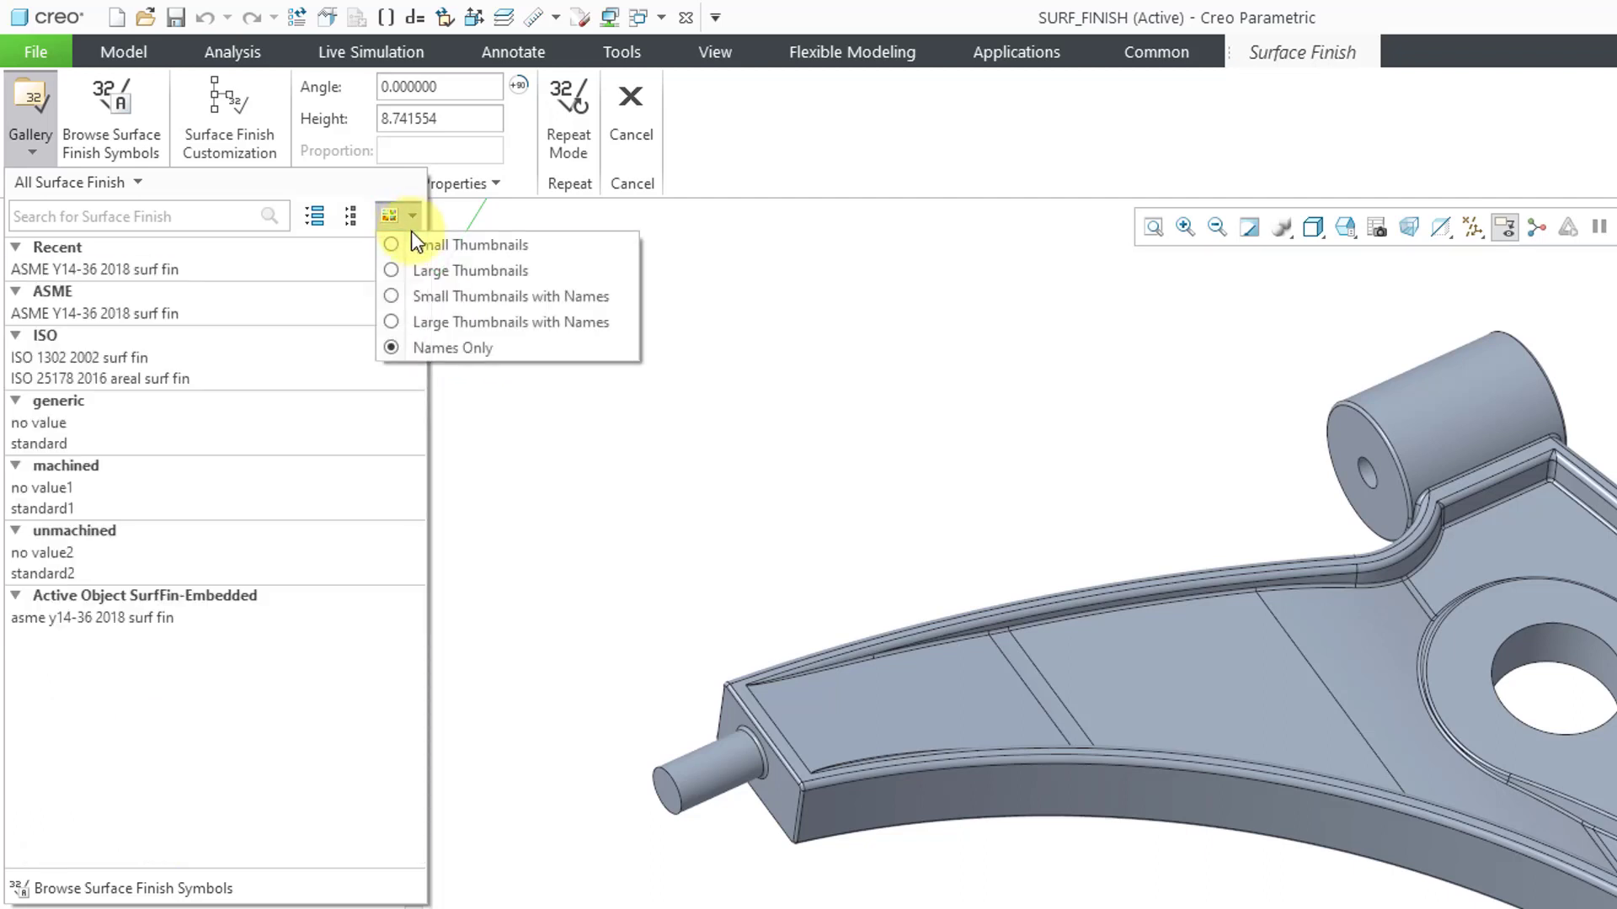
pyautogui.click(418, 246)
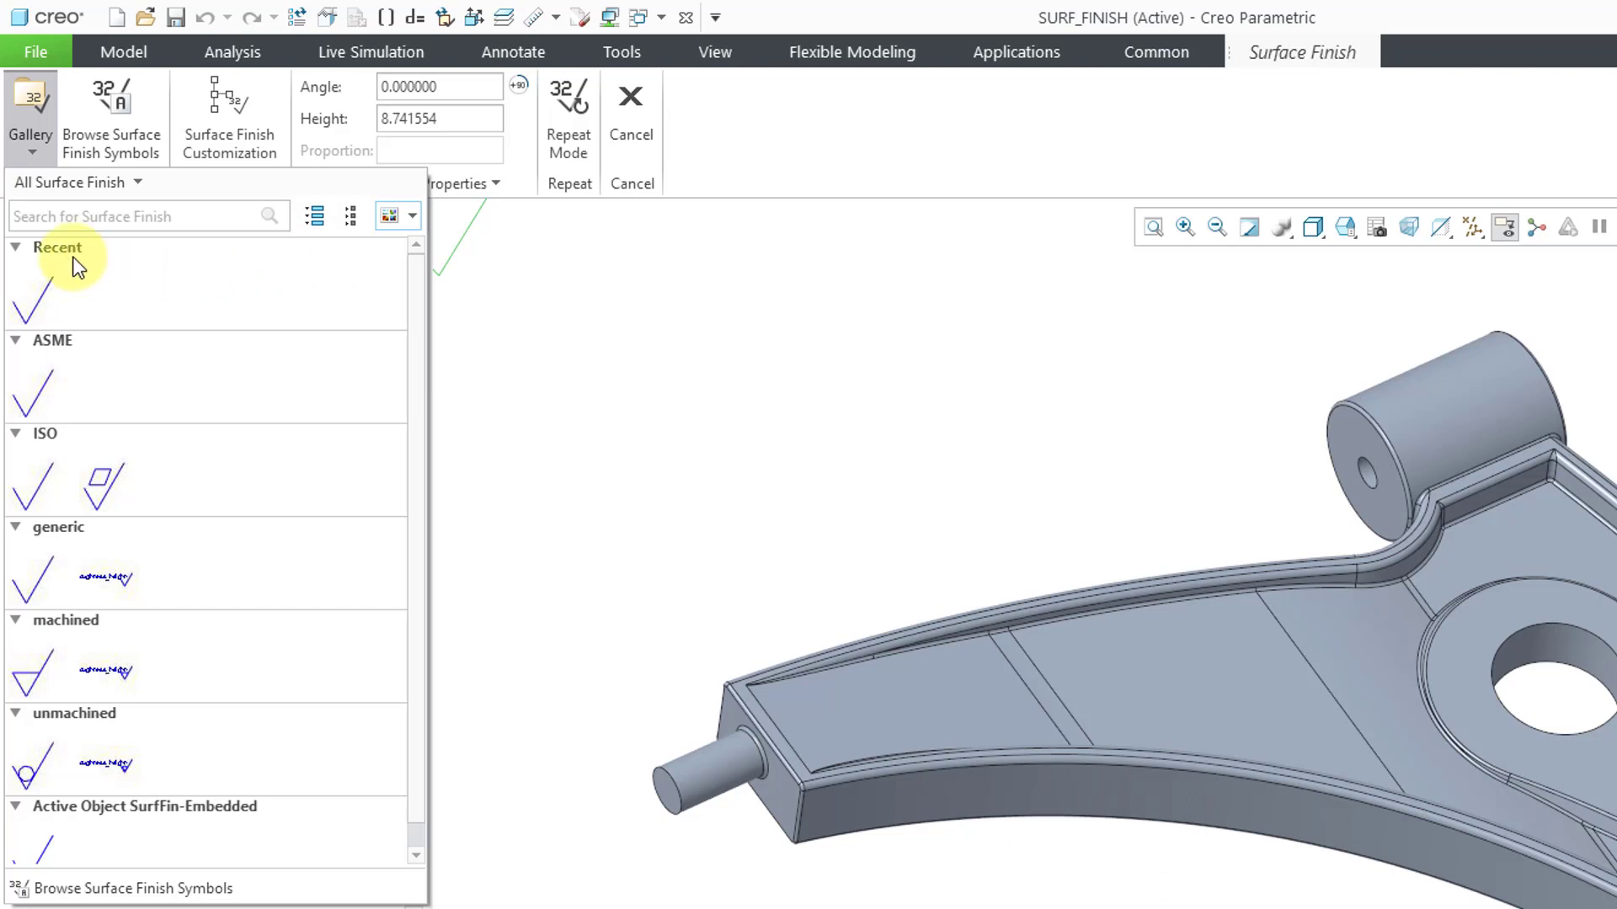
# Step: Collapse Recent and select the ASME symbol in the gallery, then close the list
pyautogui.click(15, 247)
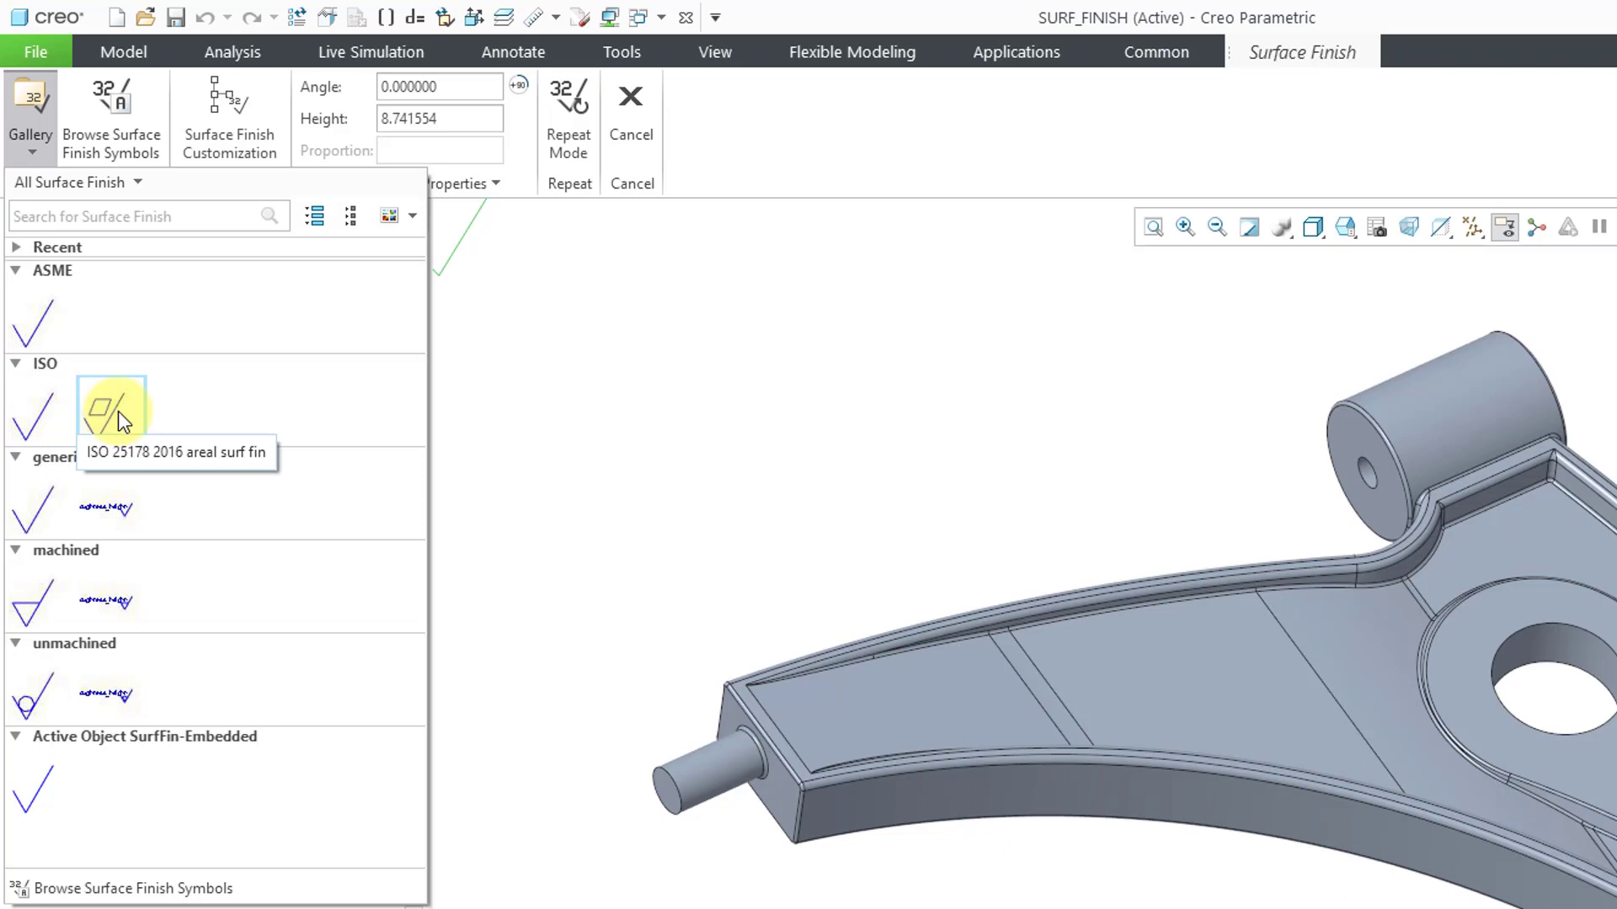
pyautogui.click(37, 311)
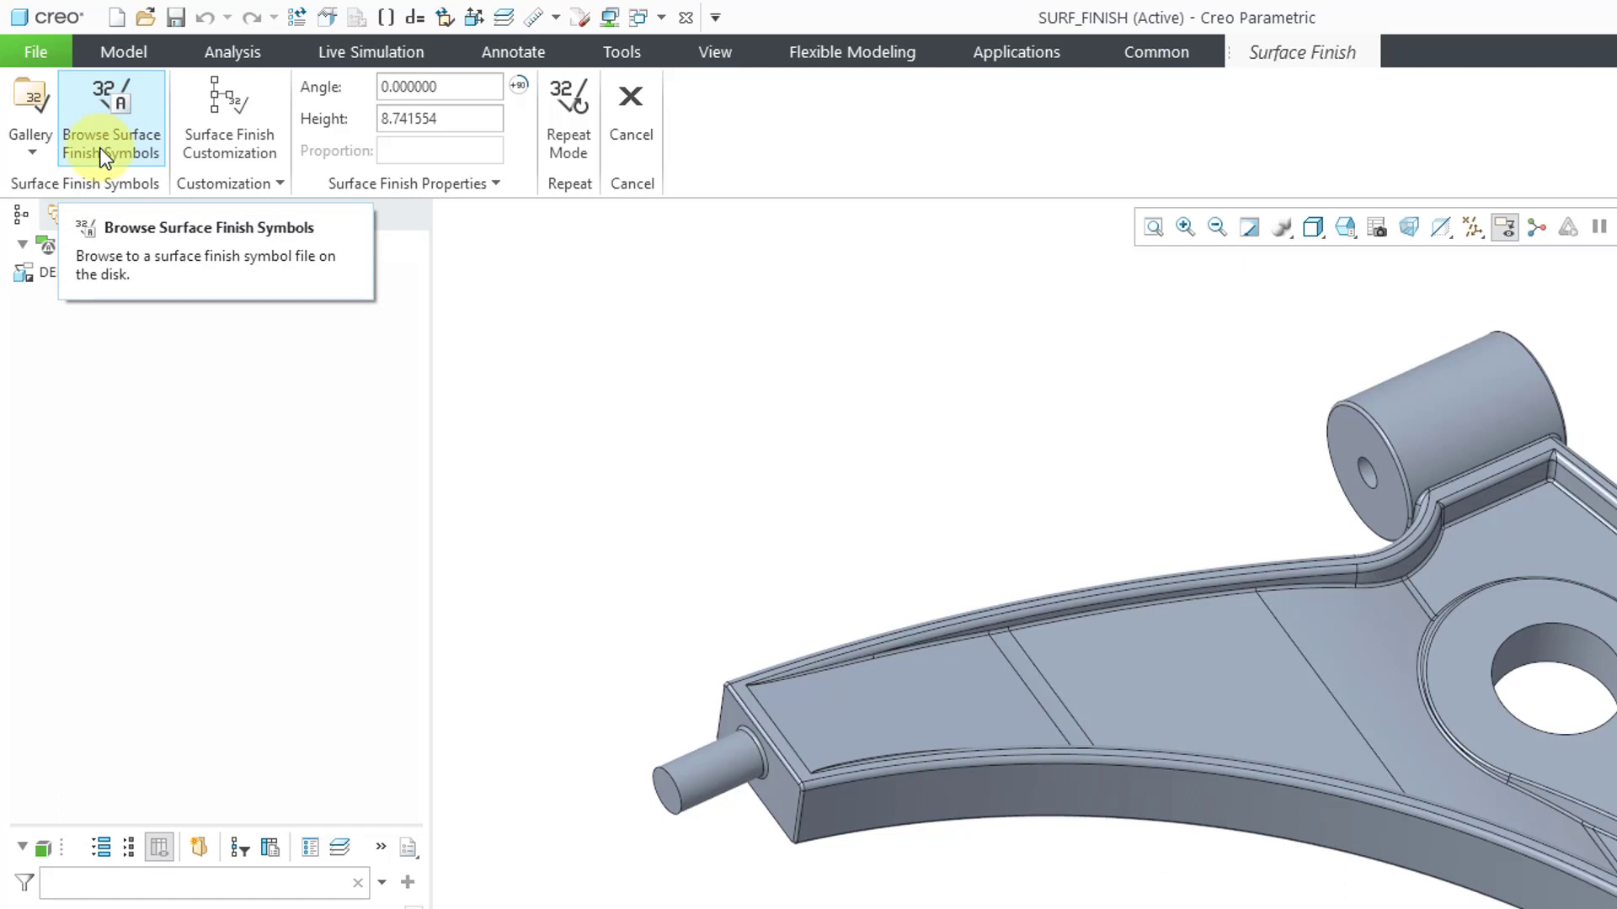
pyautogui.click(32, 160)
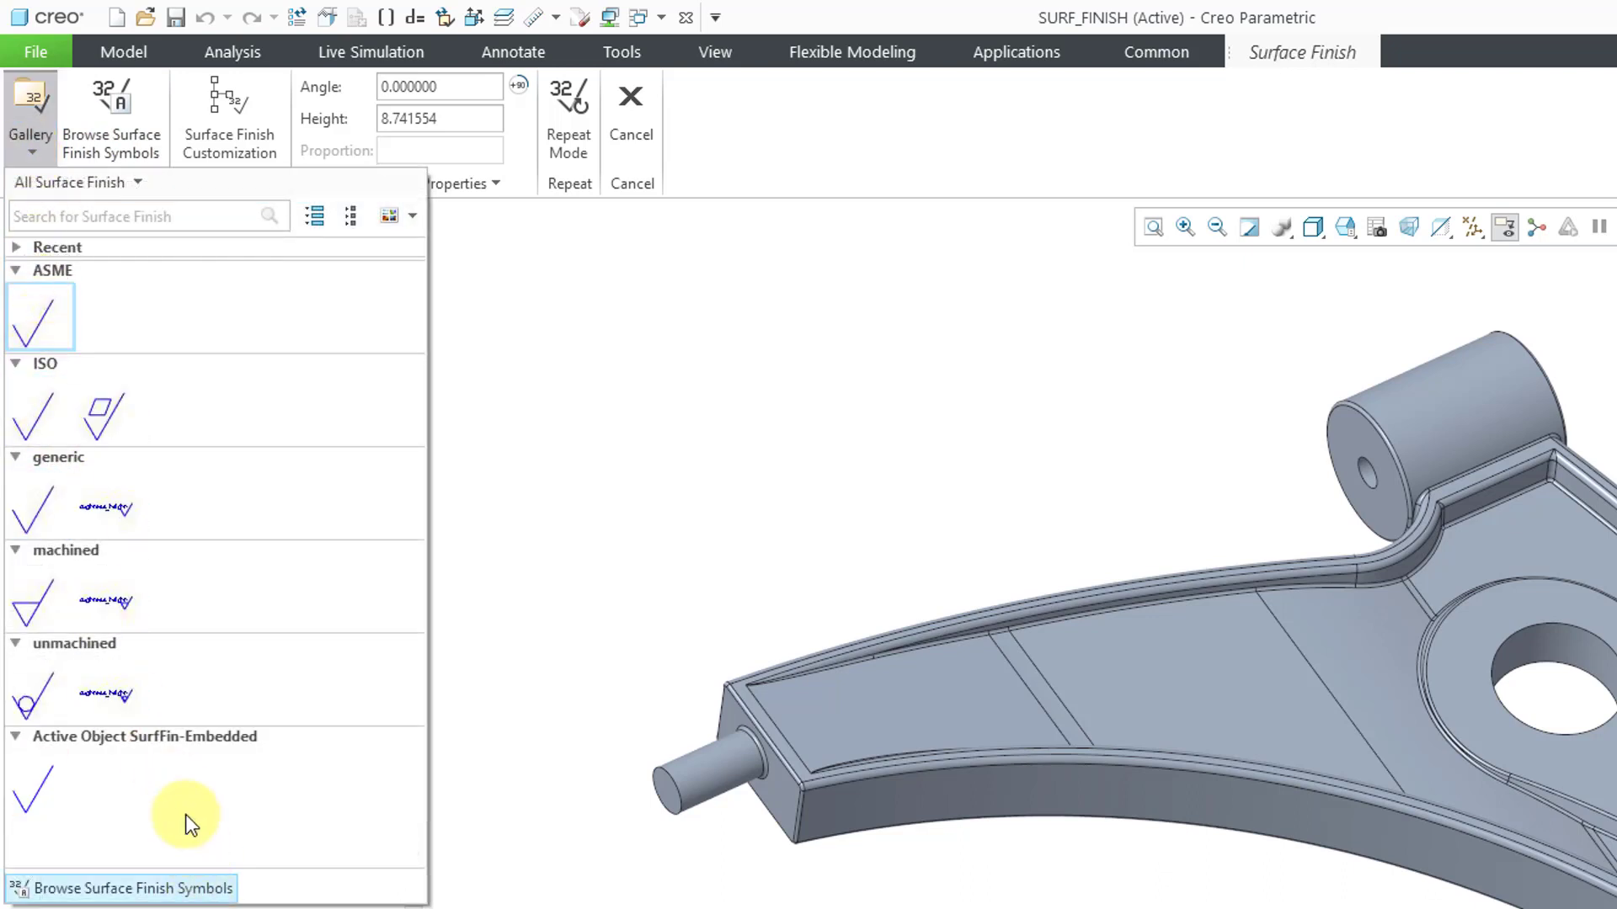
pyautogui.click(219, 133)
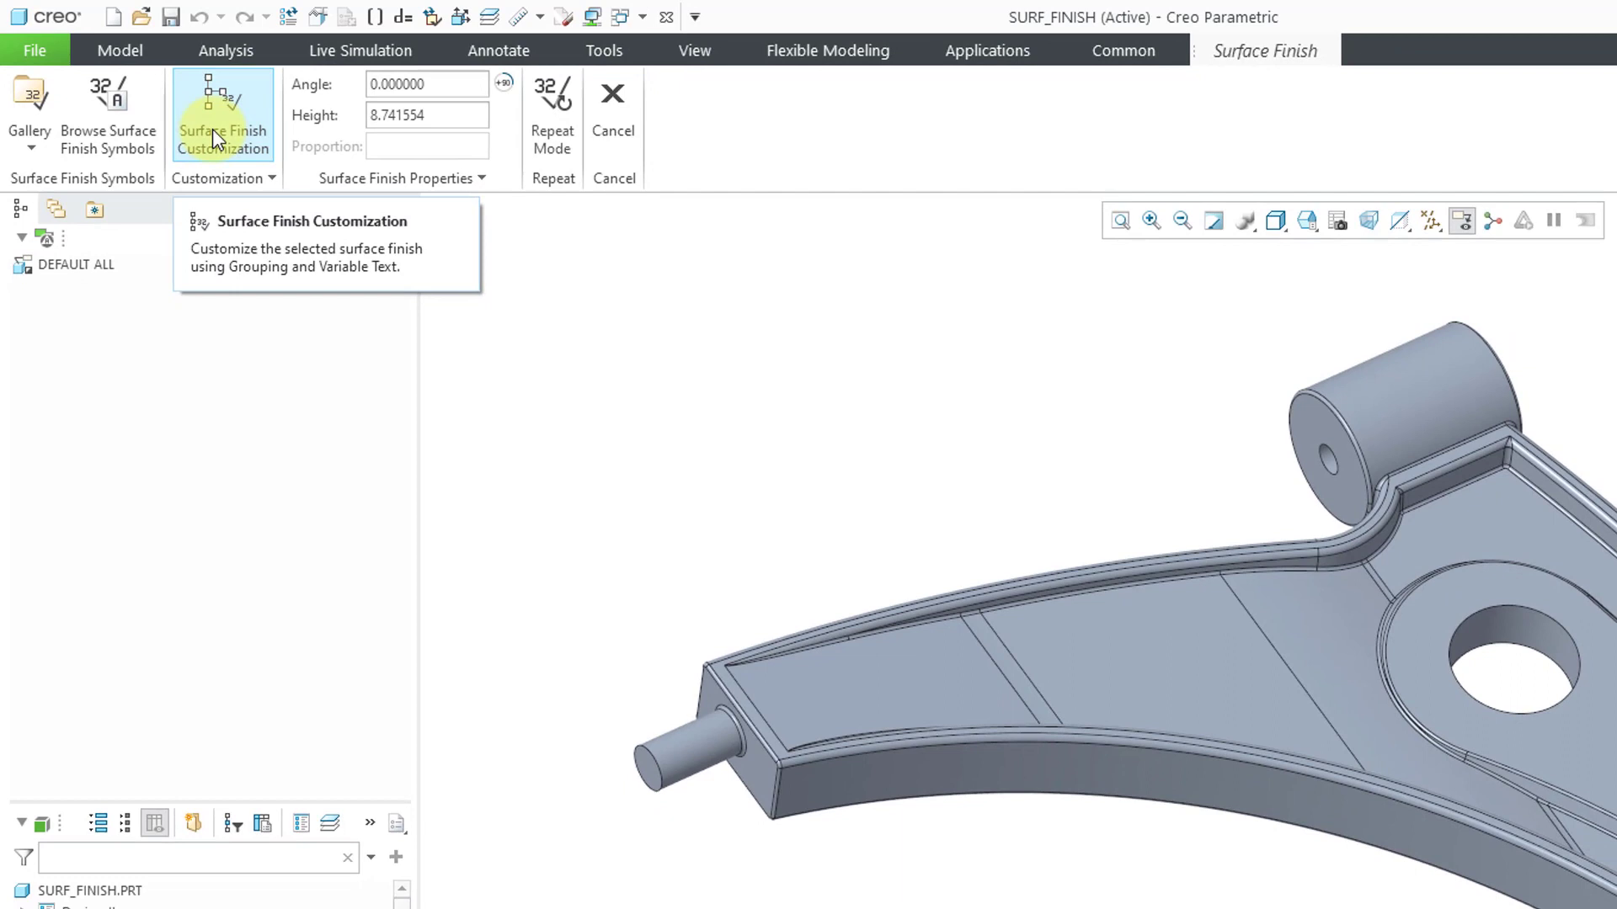
# Step: Open Surface Finish Customization for the ASME_Y14-36_2018 symbol
pyautogui.click(212, 131)
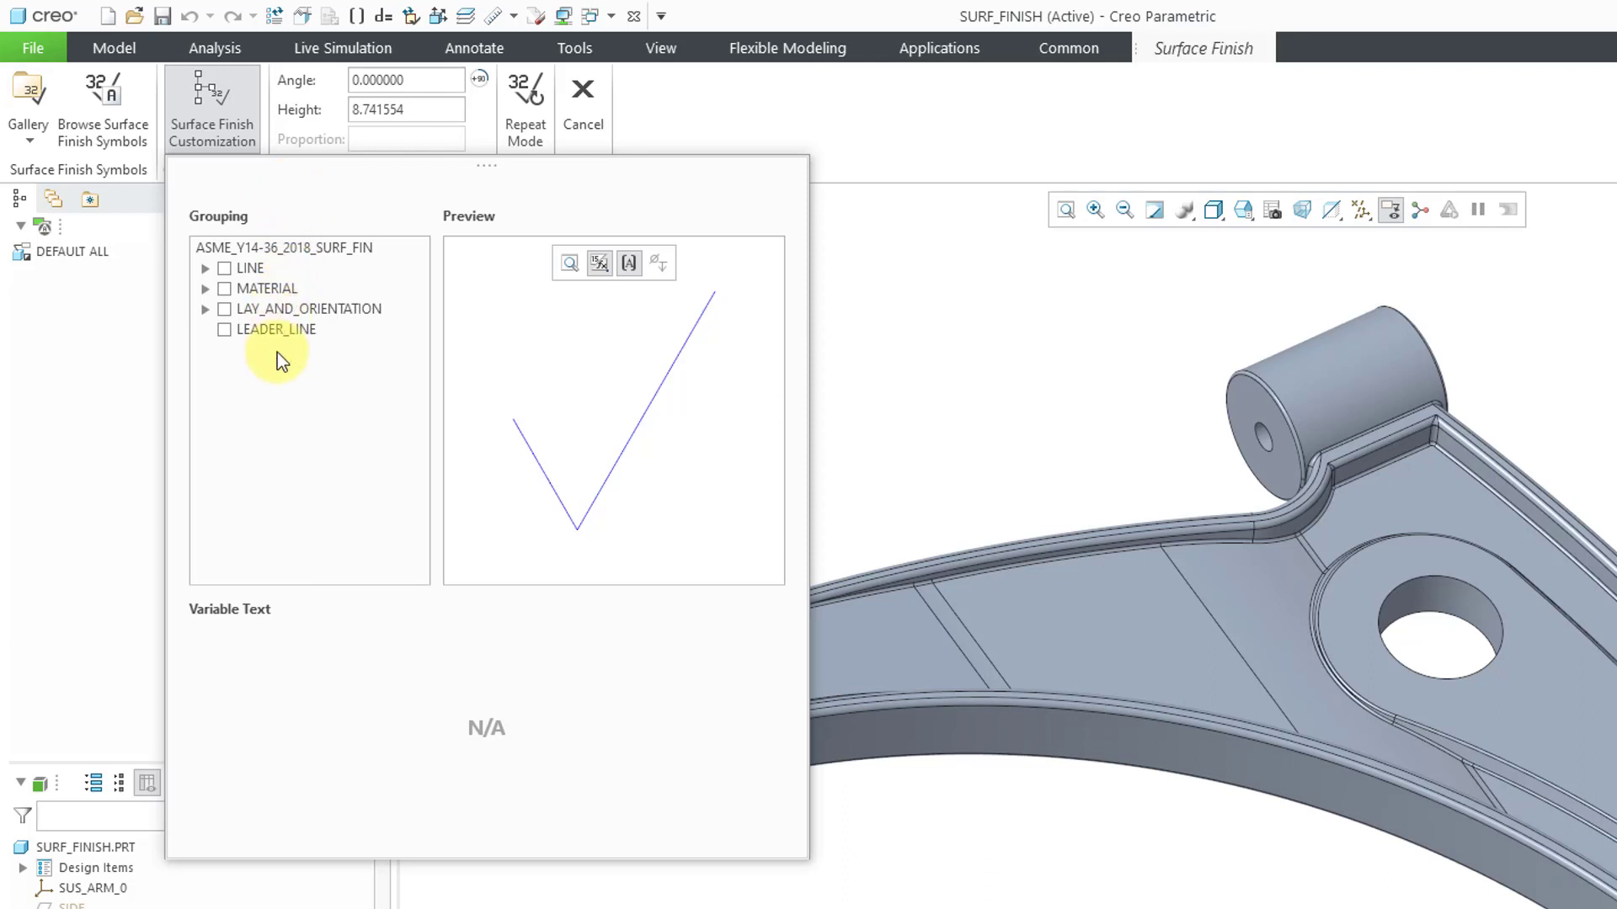
# Step: Expand LINE, try two to five requirement lines, and settle on THREE_LINE_REQUIREMENTS
pyautogui.click(205, 269)
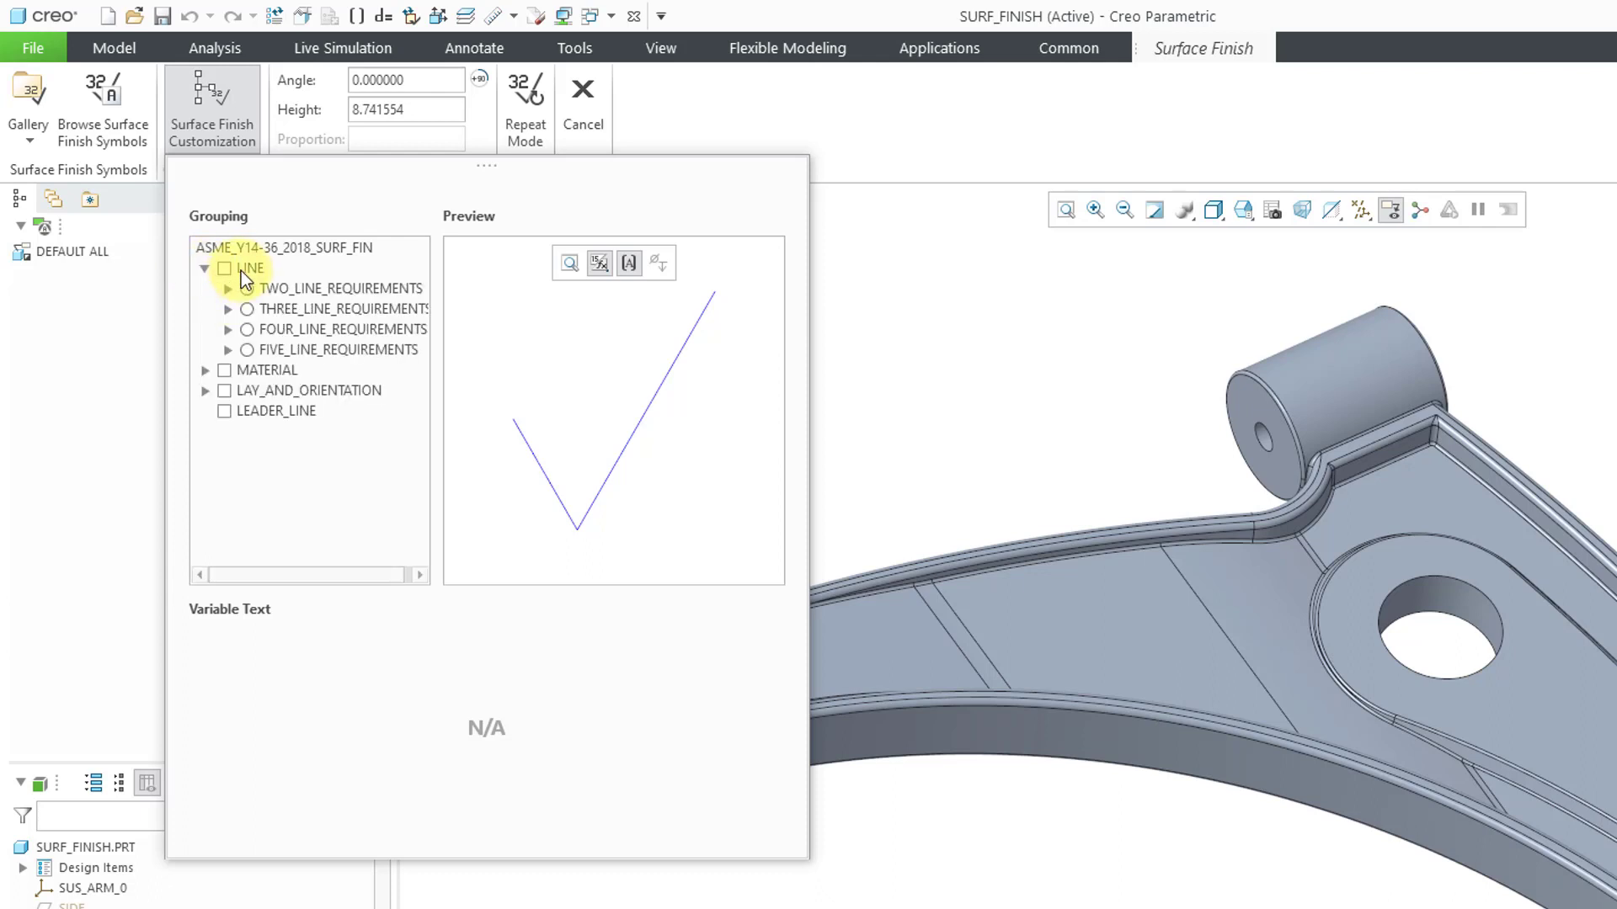
pyautogui.click(266, 290)
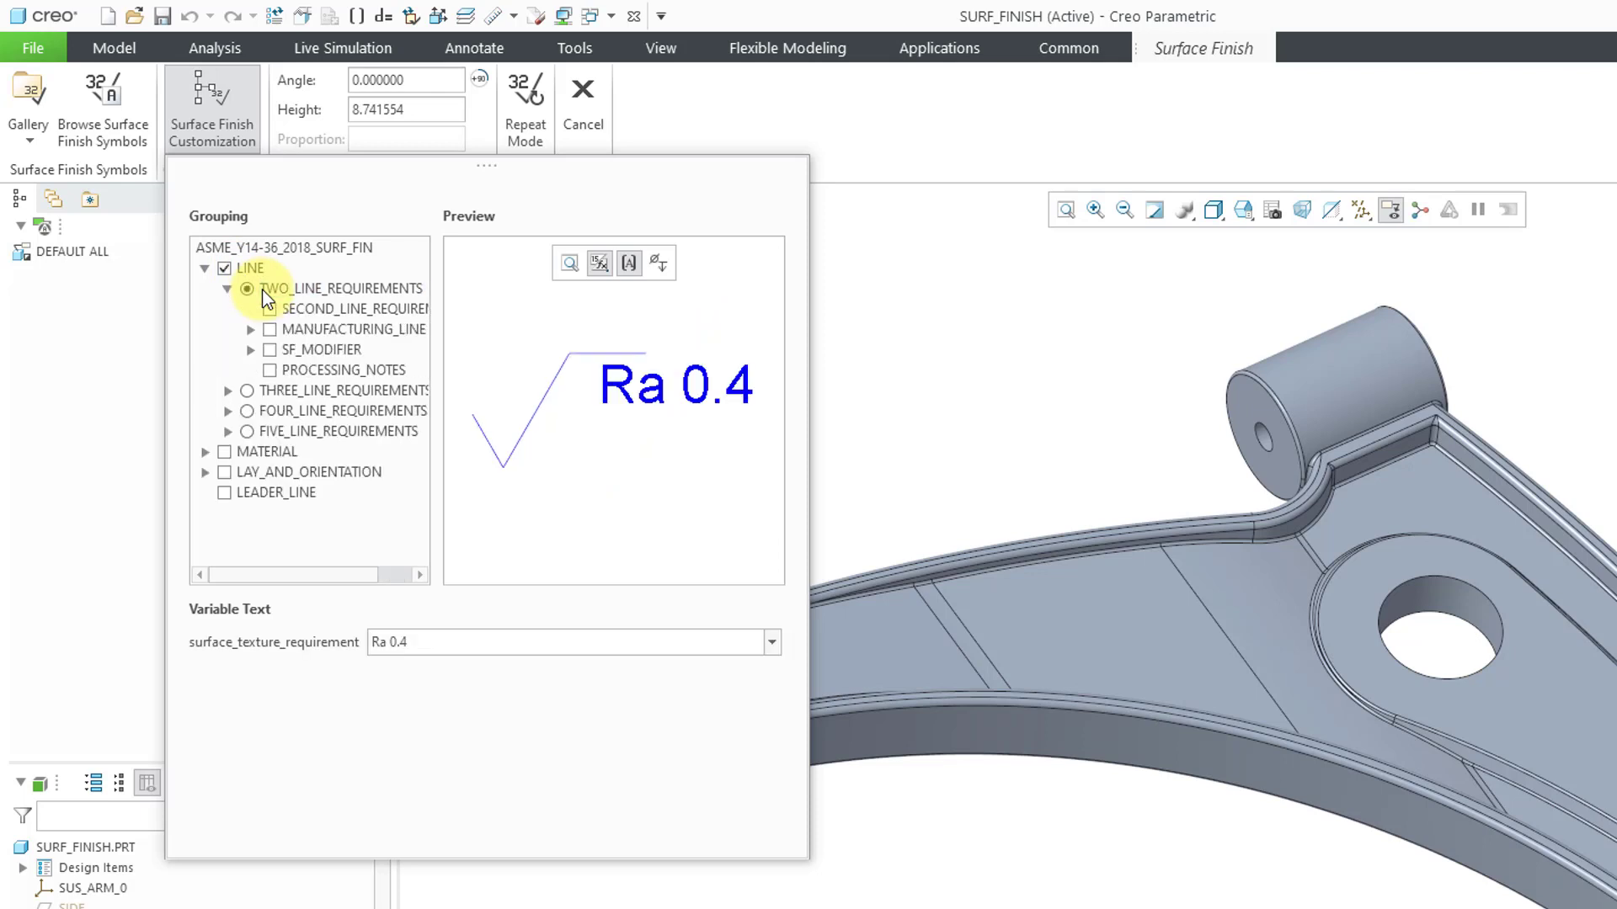
pyautogui.click(246, 391)
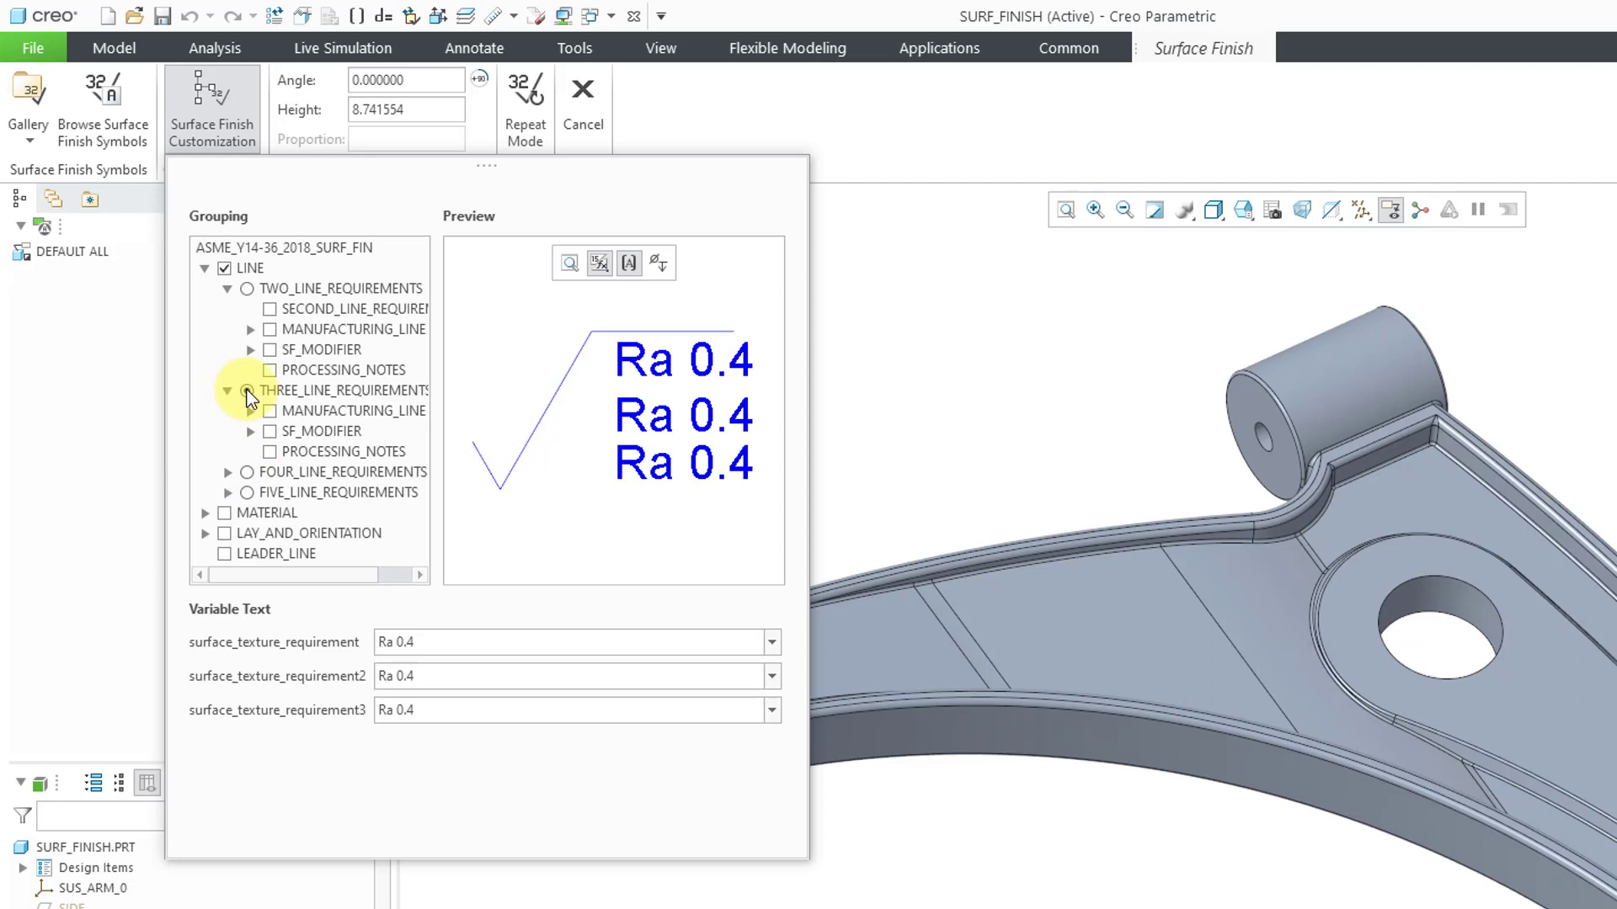
pyautogui.click(248, 474)
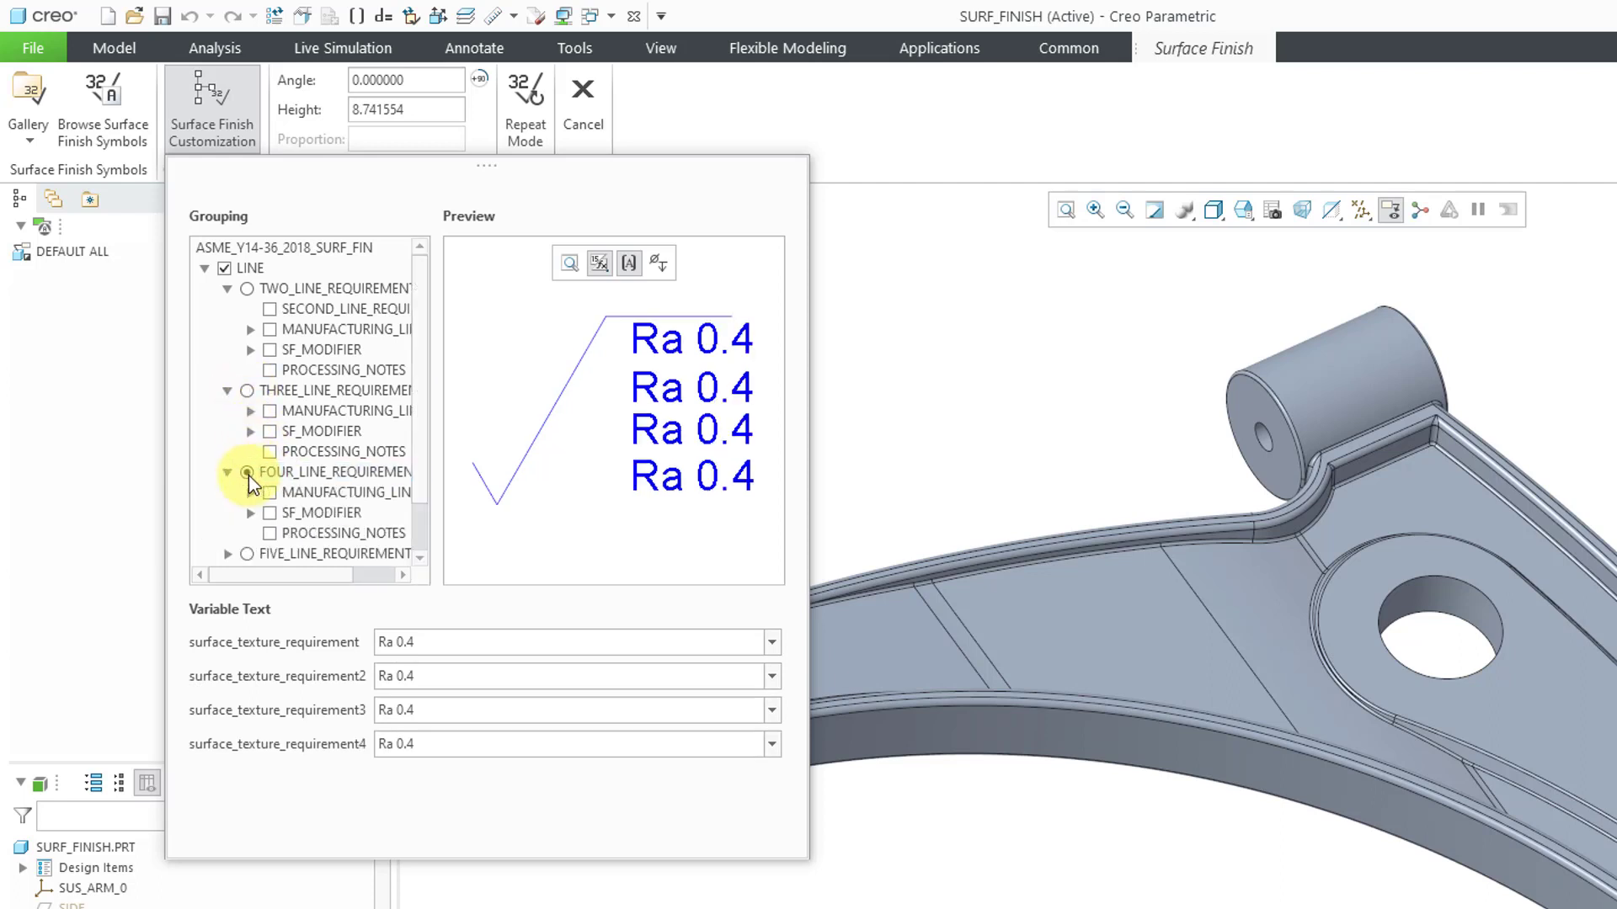
pyautogui.scroll(-1, 252, 446)
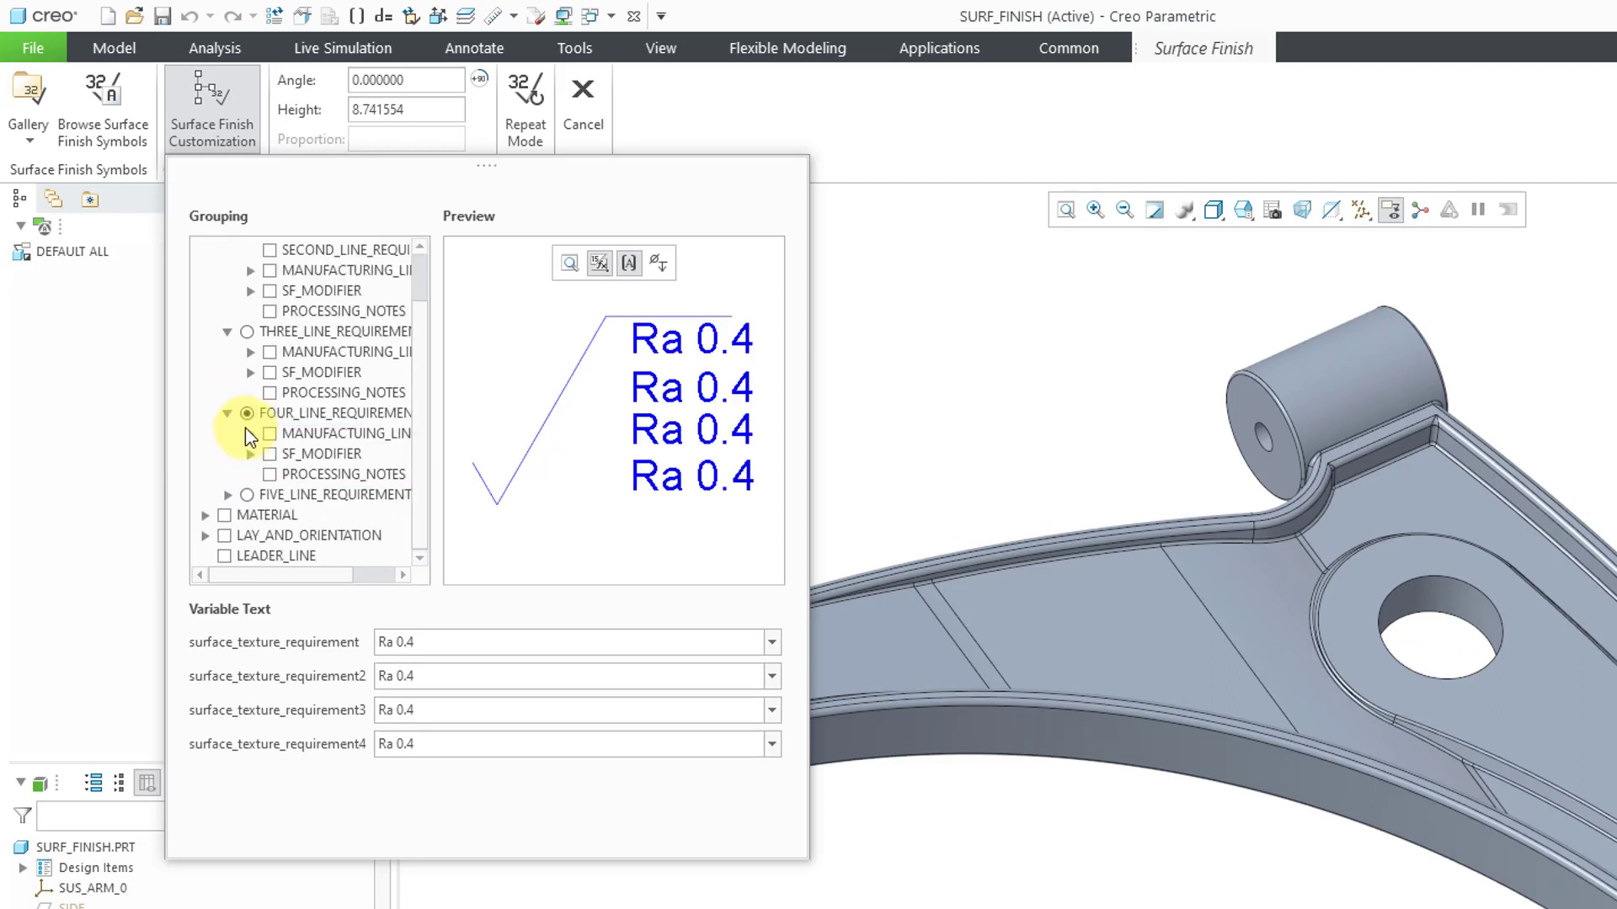
pyautogui.click(248, 496)
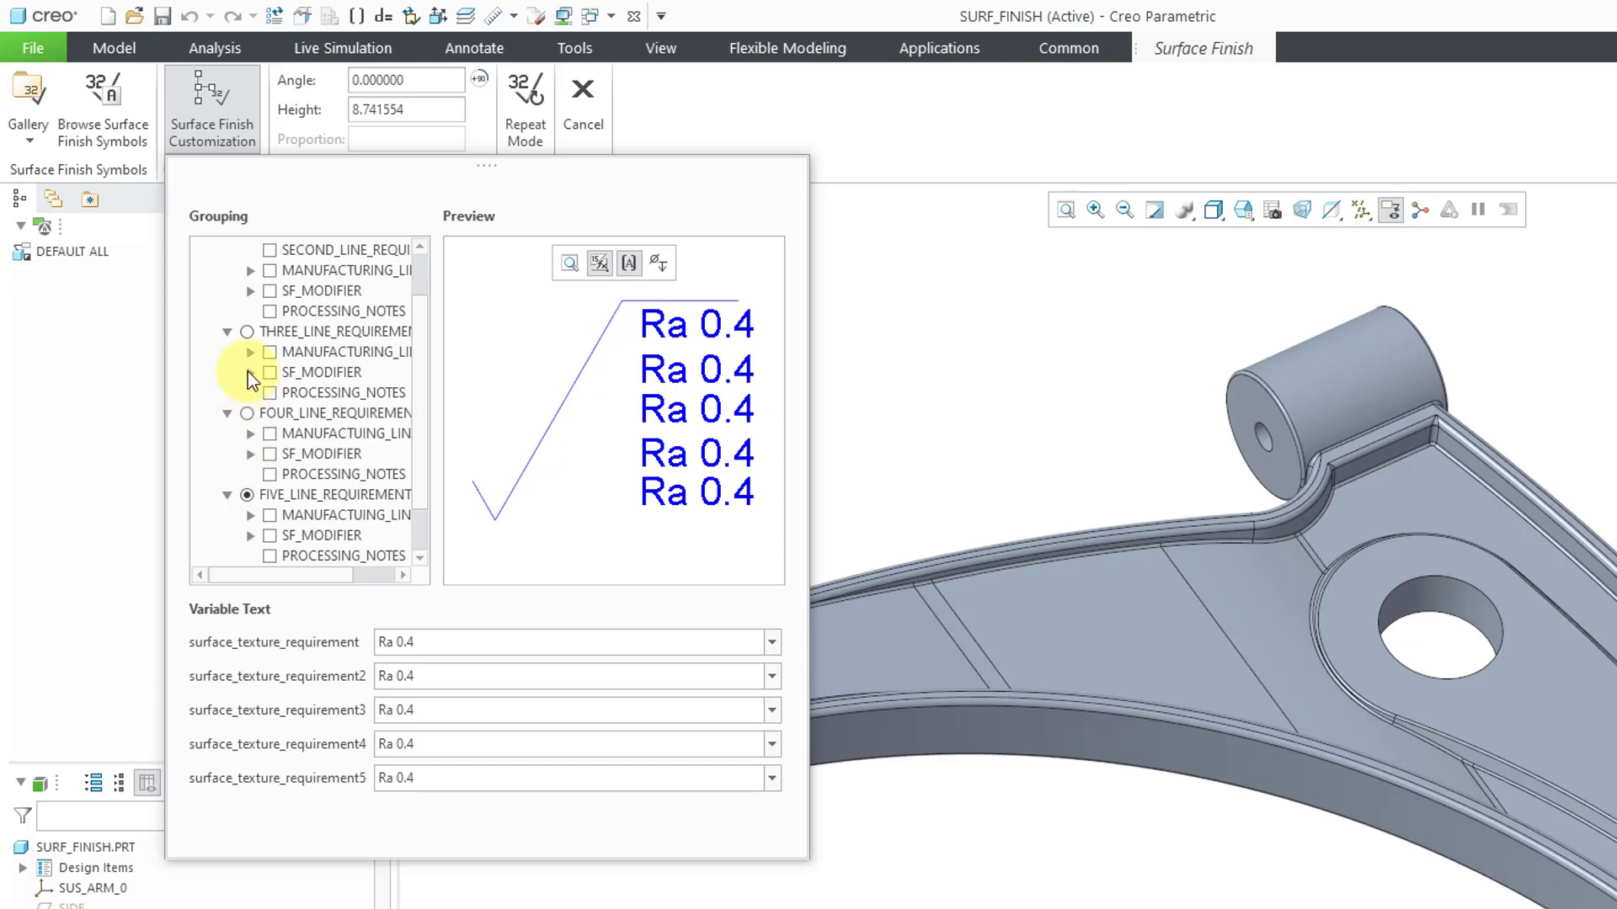
pyautogui.click(244, 335)
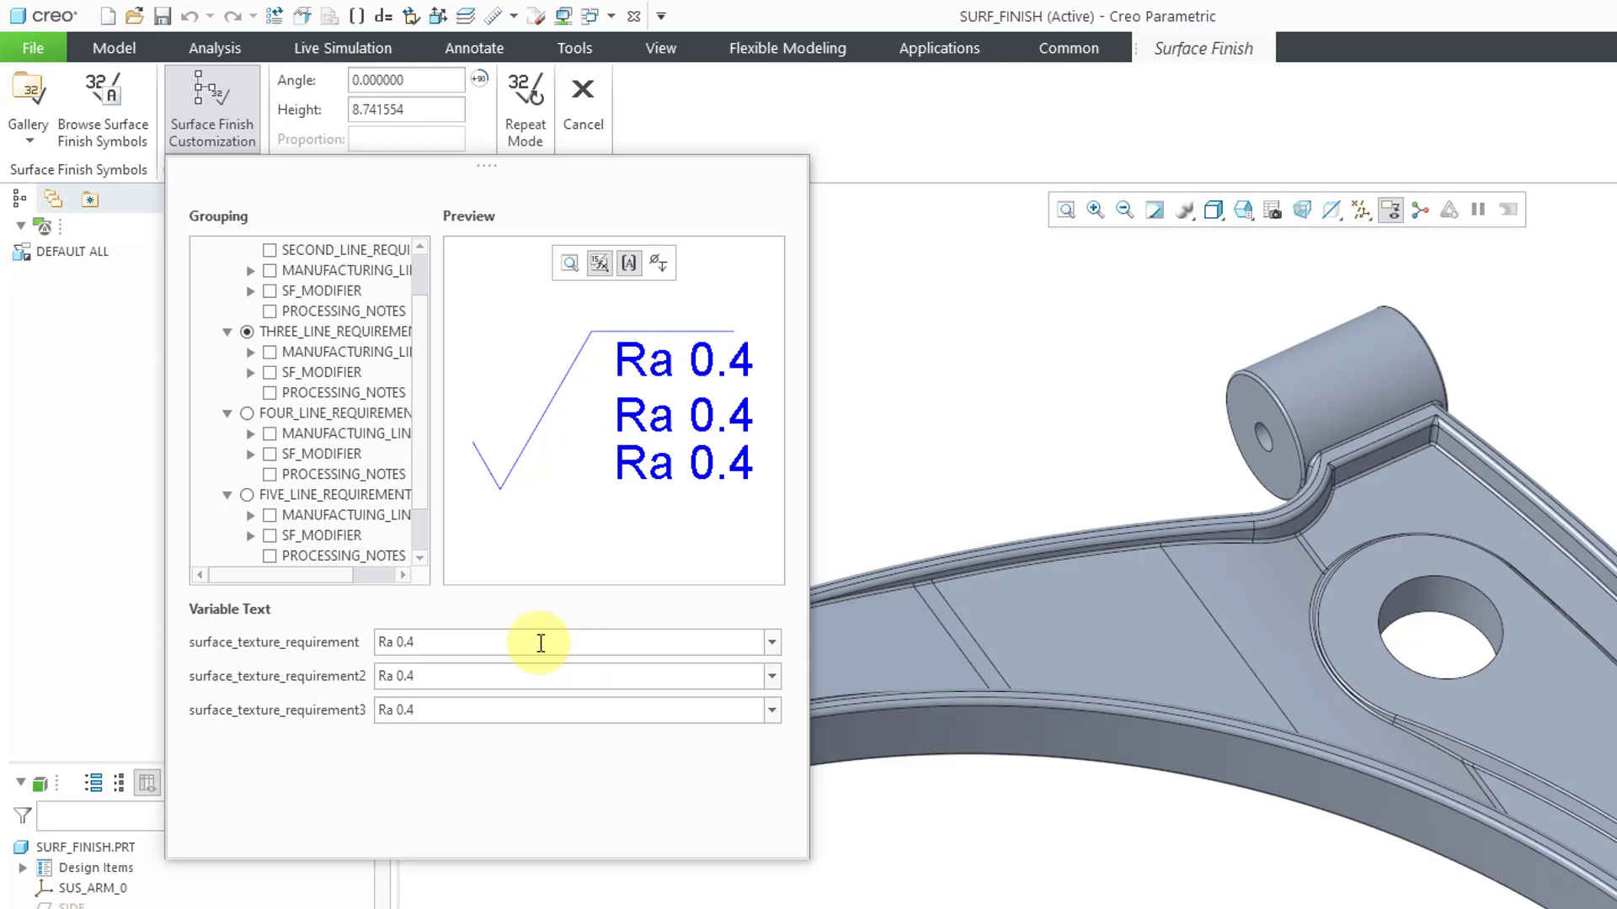
# Step: Set the roughness lines to 0.8 / Ra 3.2, 0.0025(G)-0.8(G) Ra 0.1-0.4, and 2.5 / Rt 0.8
pyautogui.click(776, 643)
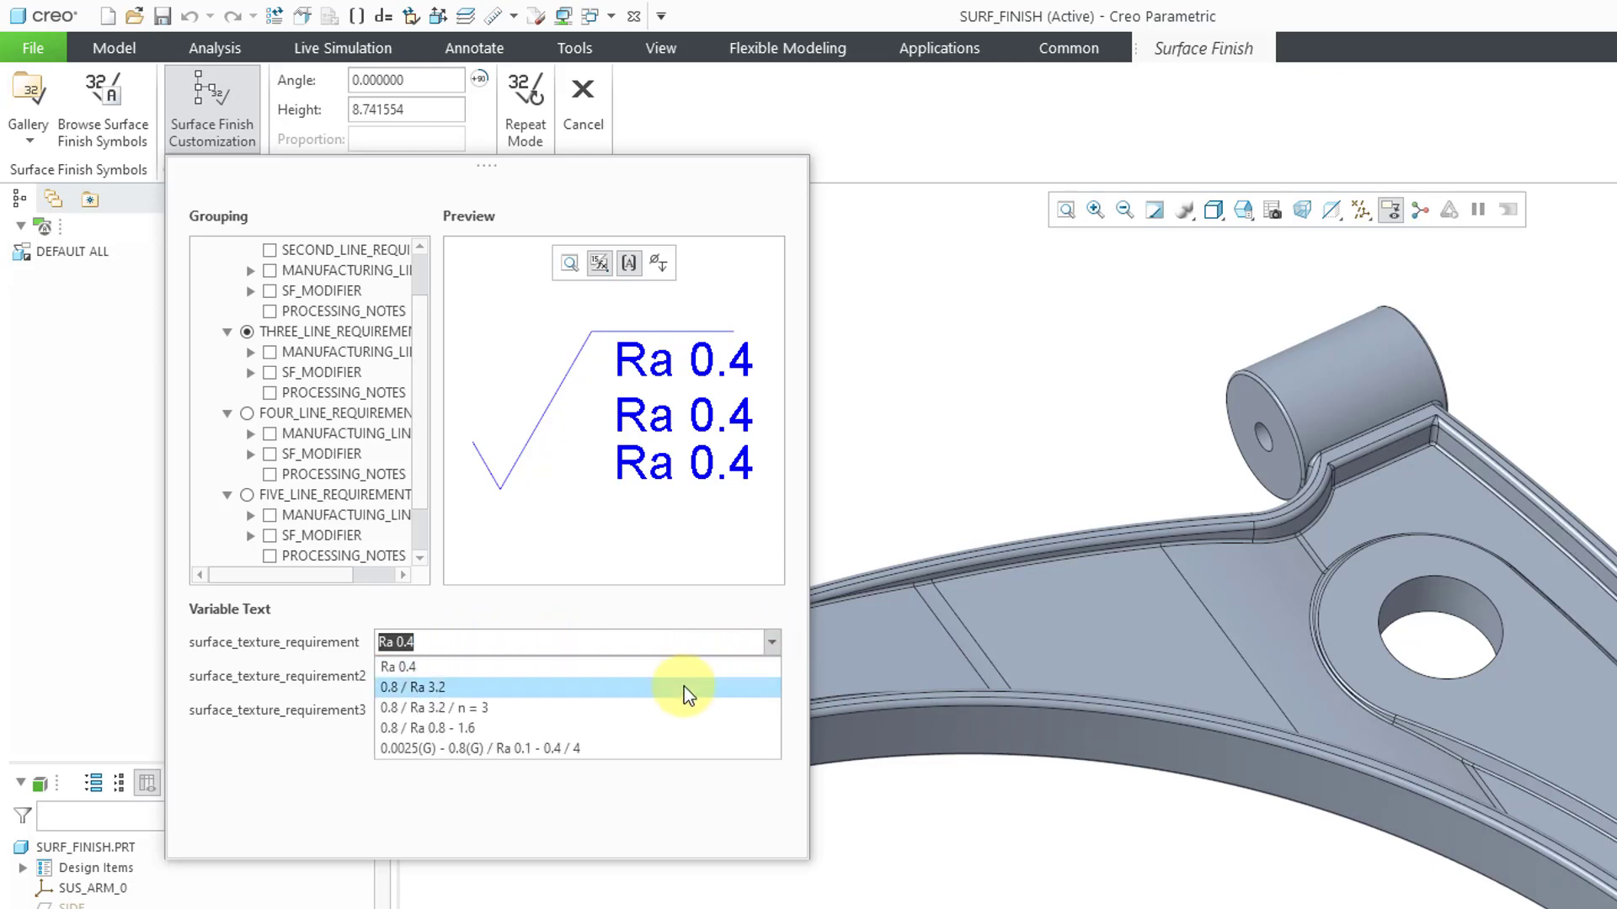
pyautogui.click(684, 689)
pyautogui.click(771, 677)
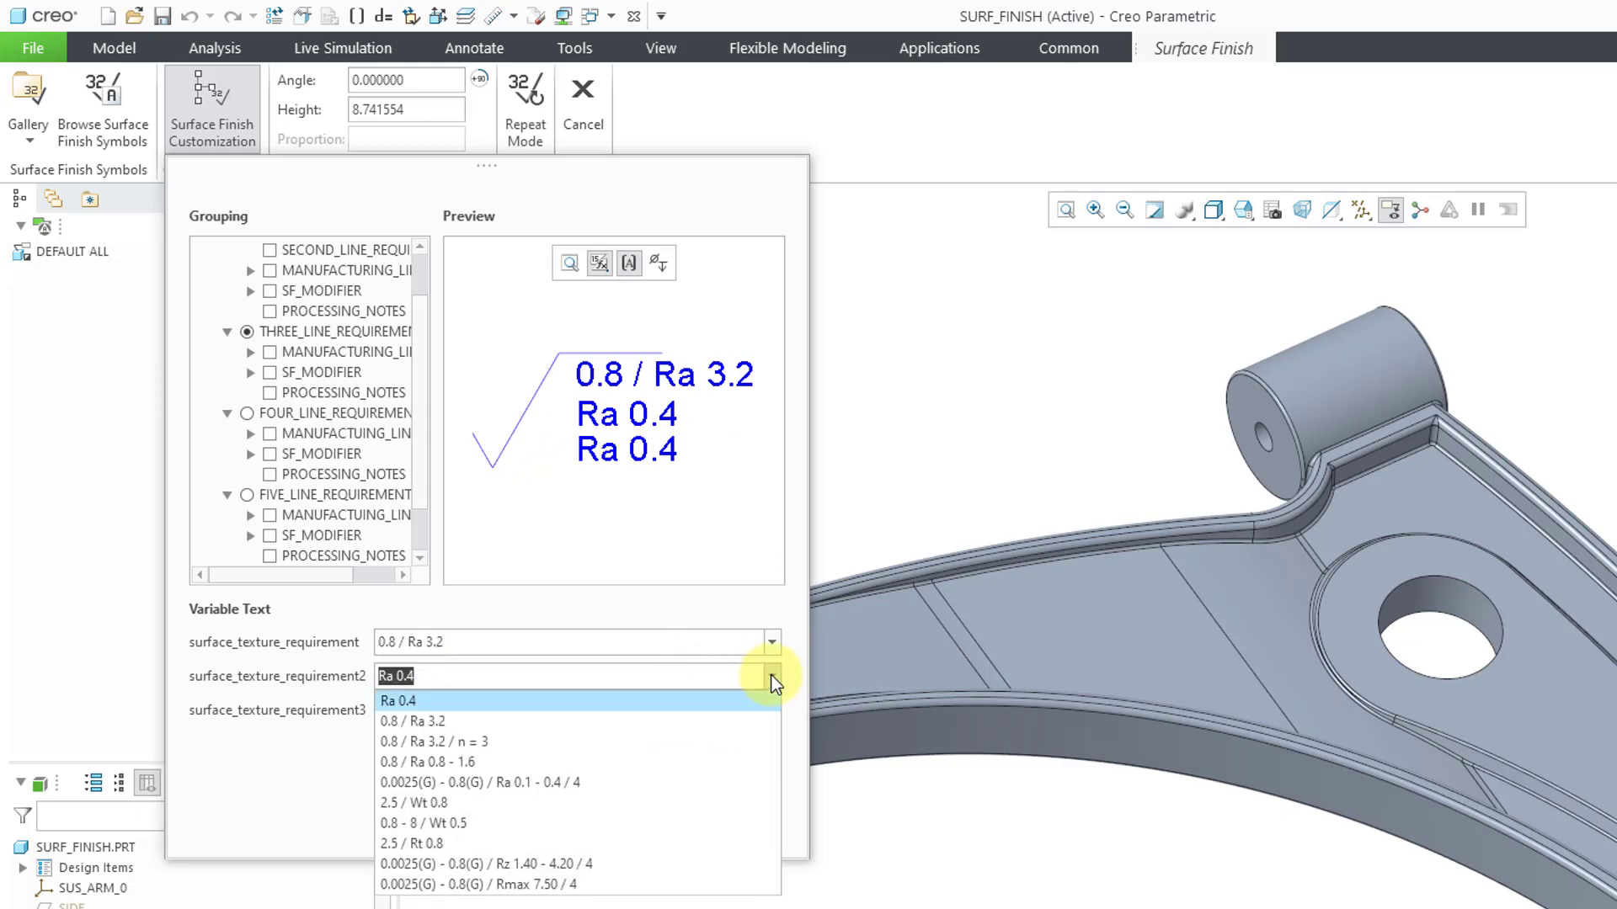
pyautogui.click(623, 781)
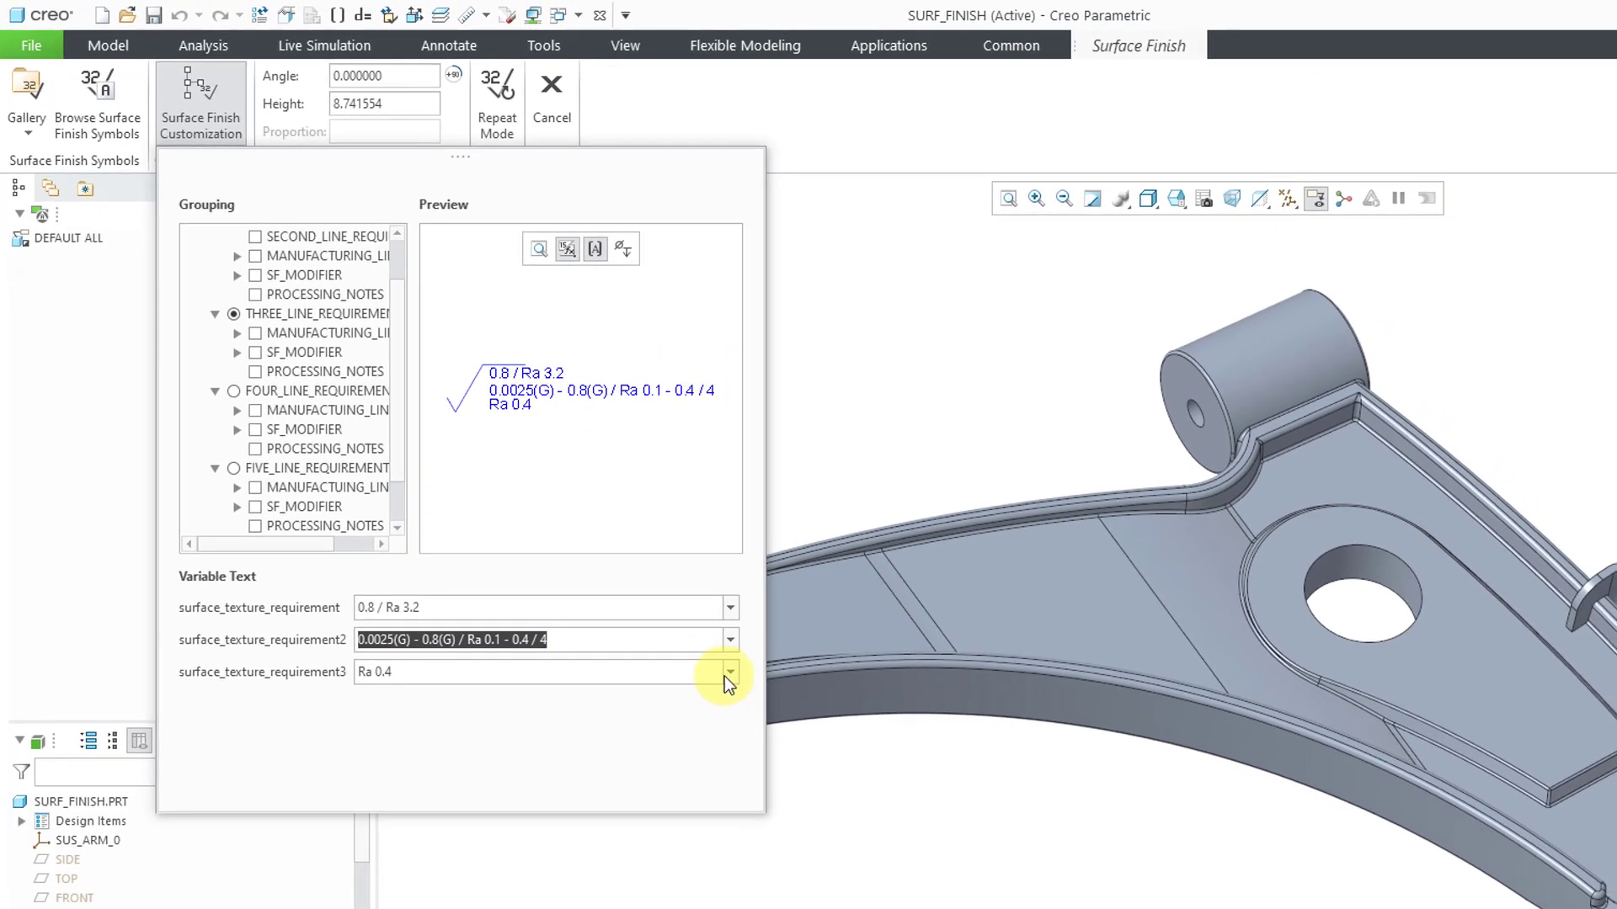
pyautogui.click(728, 676)
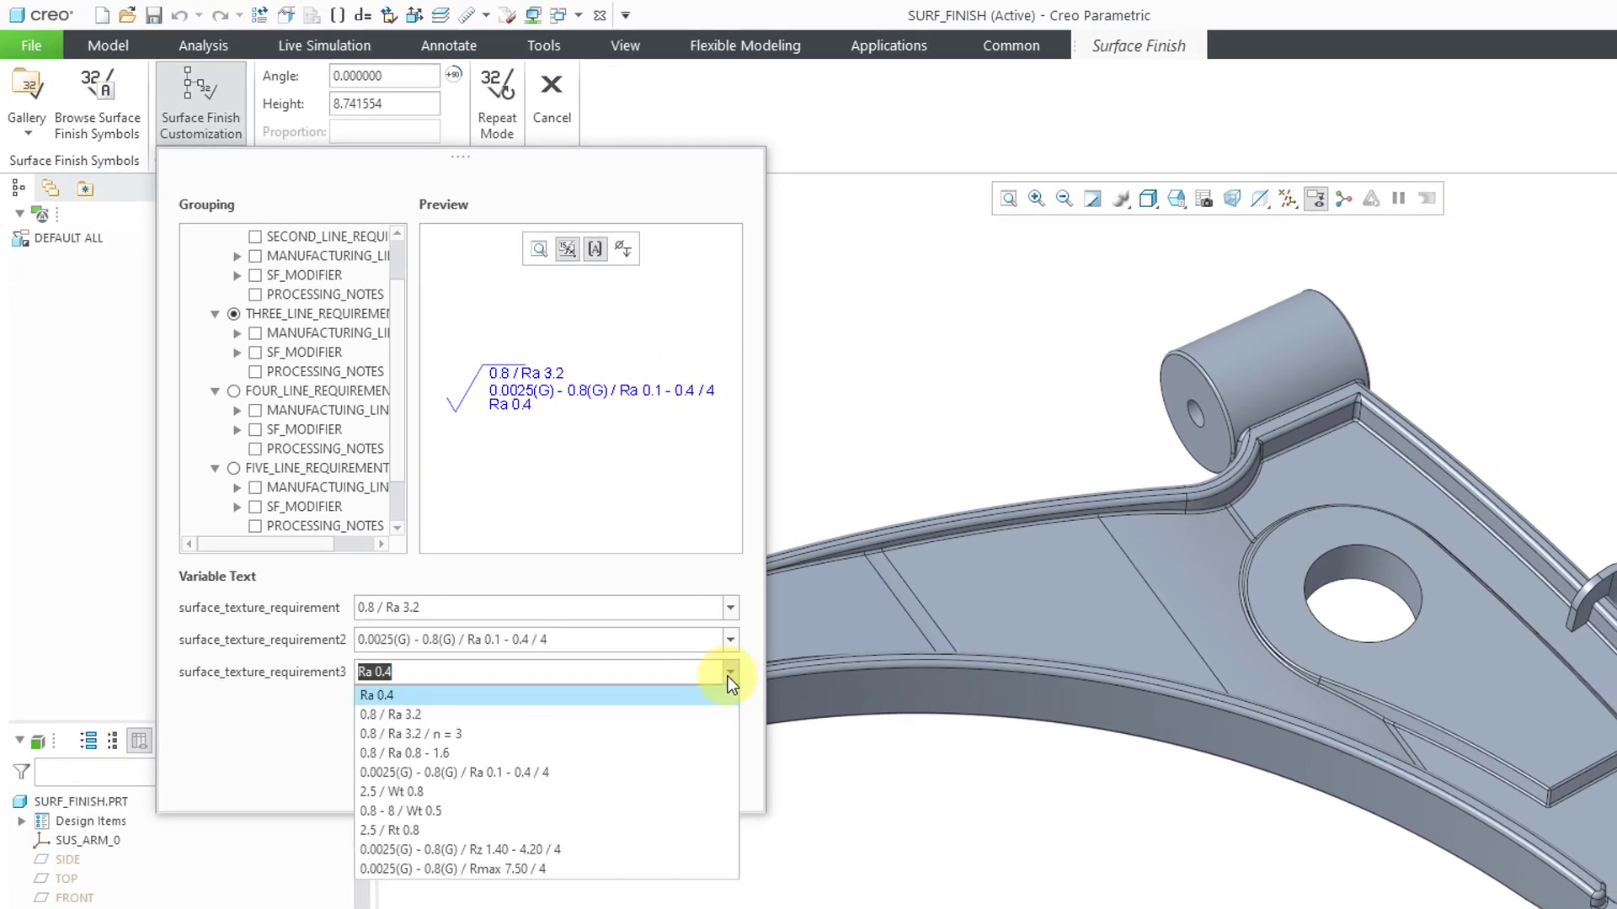
pyautogui.click(628, 830)
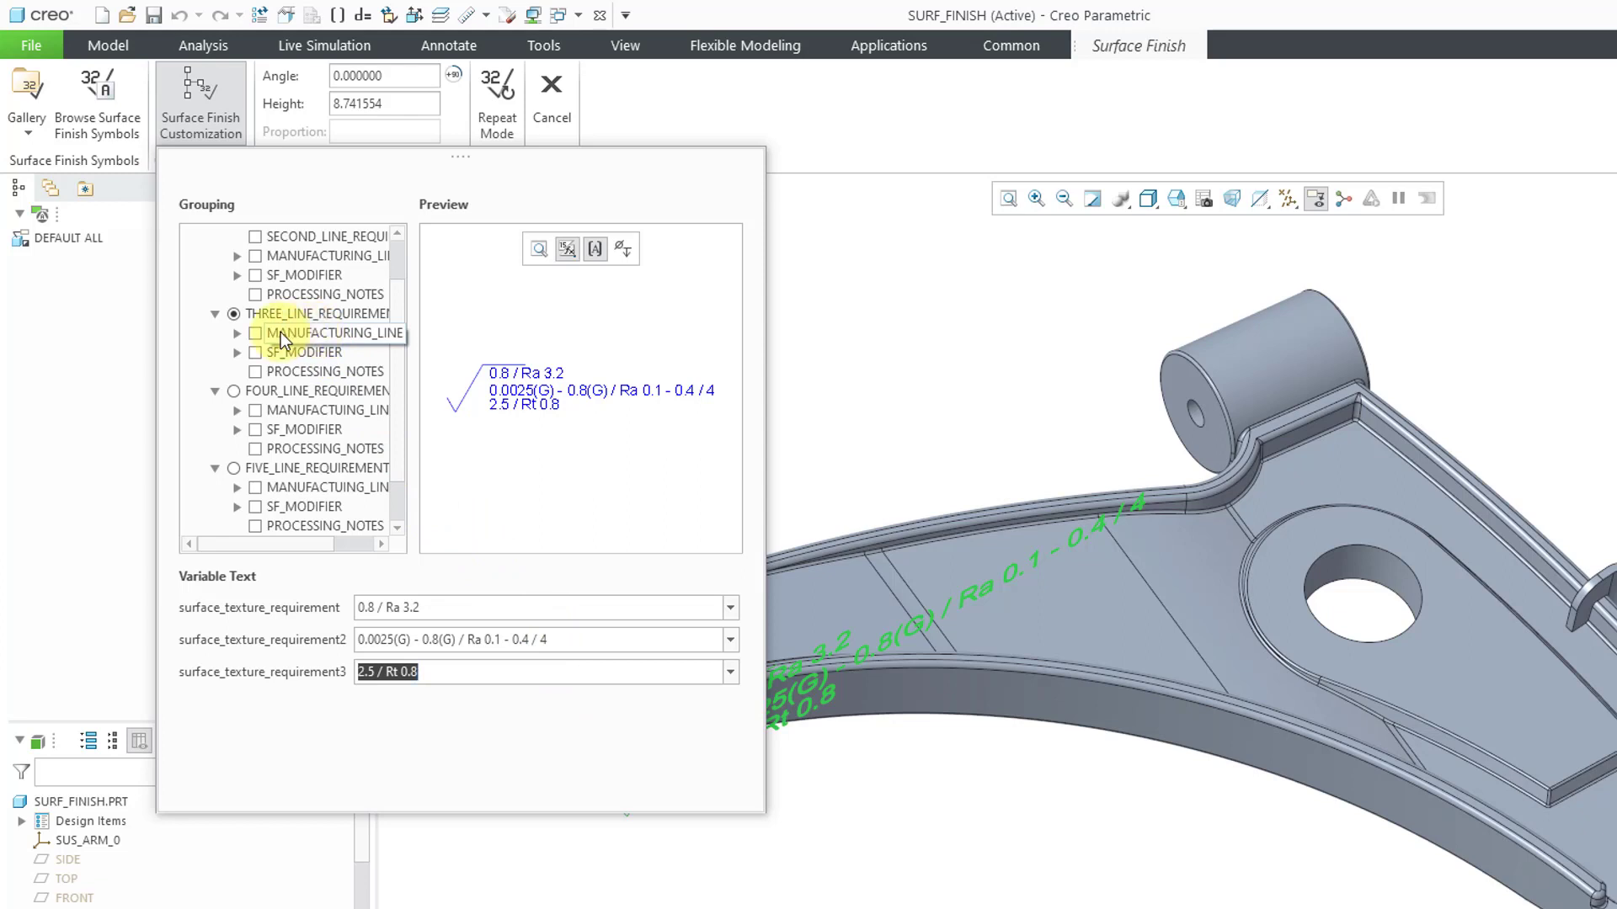
# Step: Enable the manufacturing line and set its length to 120
pyautogui.click(236, 333)
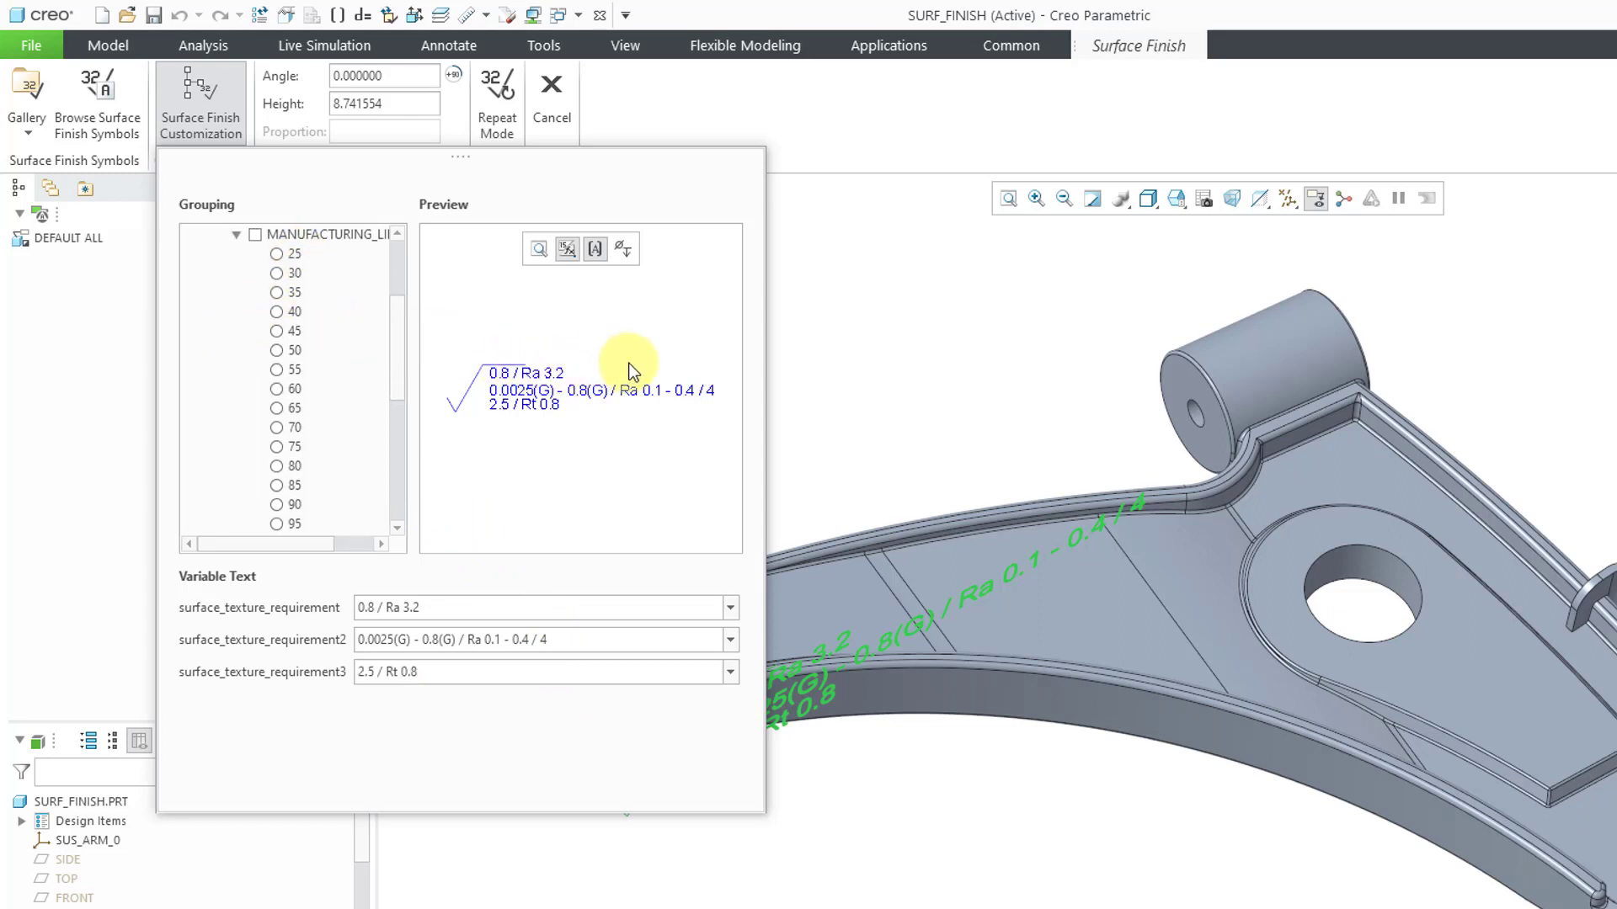
pyautogui.click(275, 351)
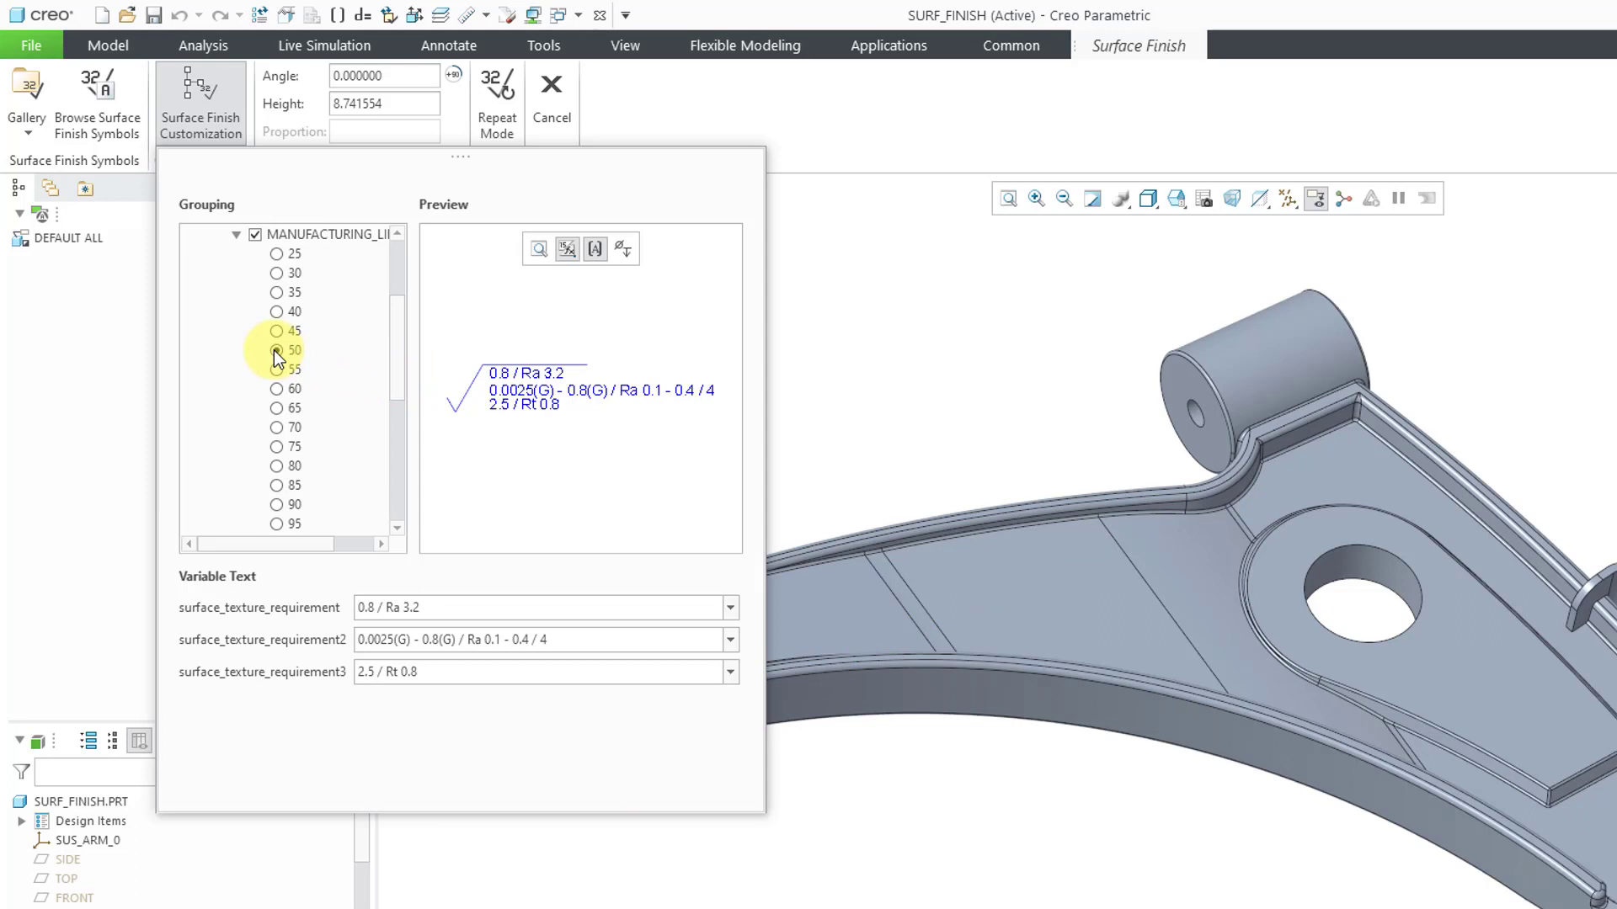
pyautogui.click(276, 504)
pyautogui.scroll(-2, 335, 442)
pyautogui.click(281, 487)
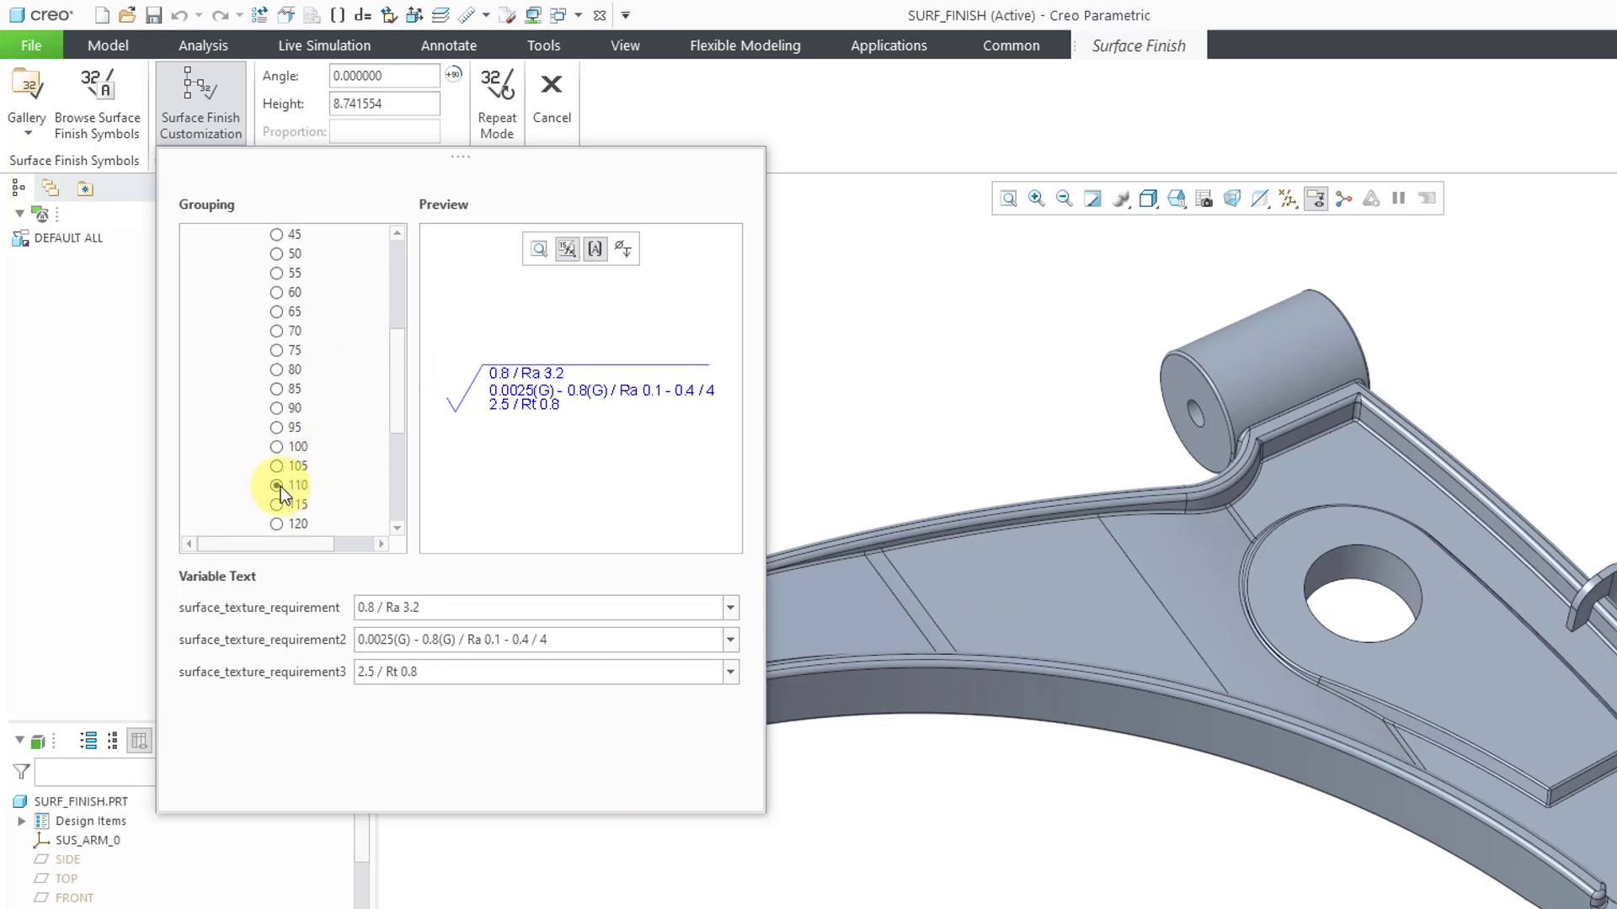
pyautogui.click(276, 524)
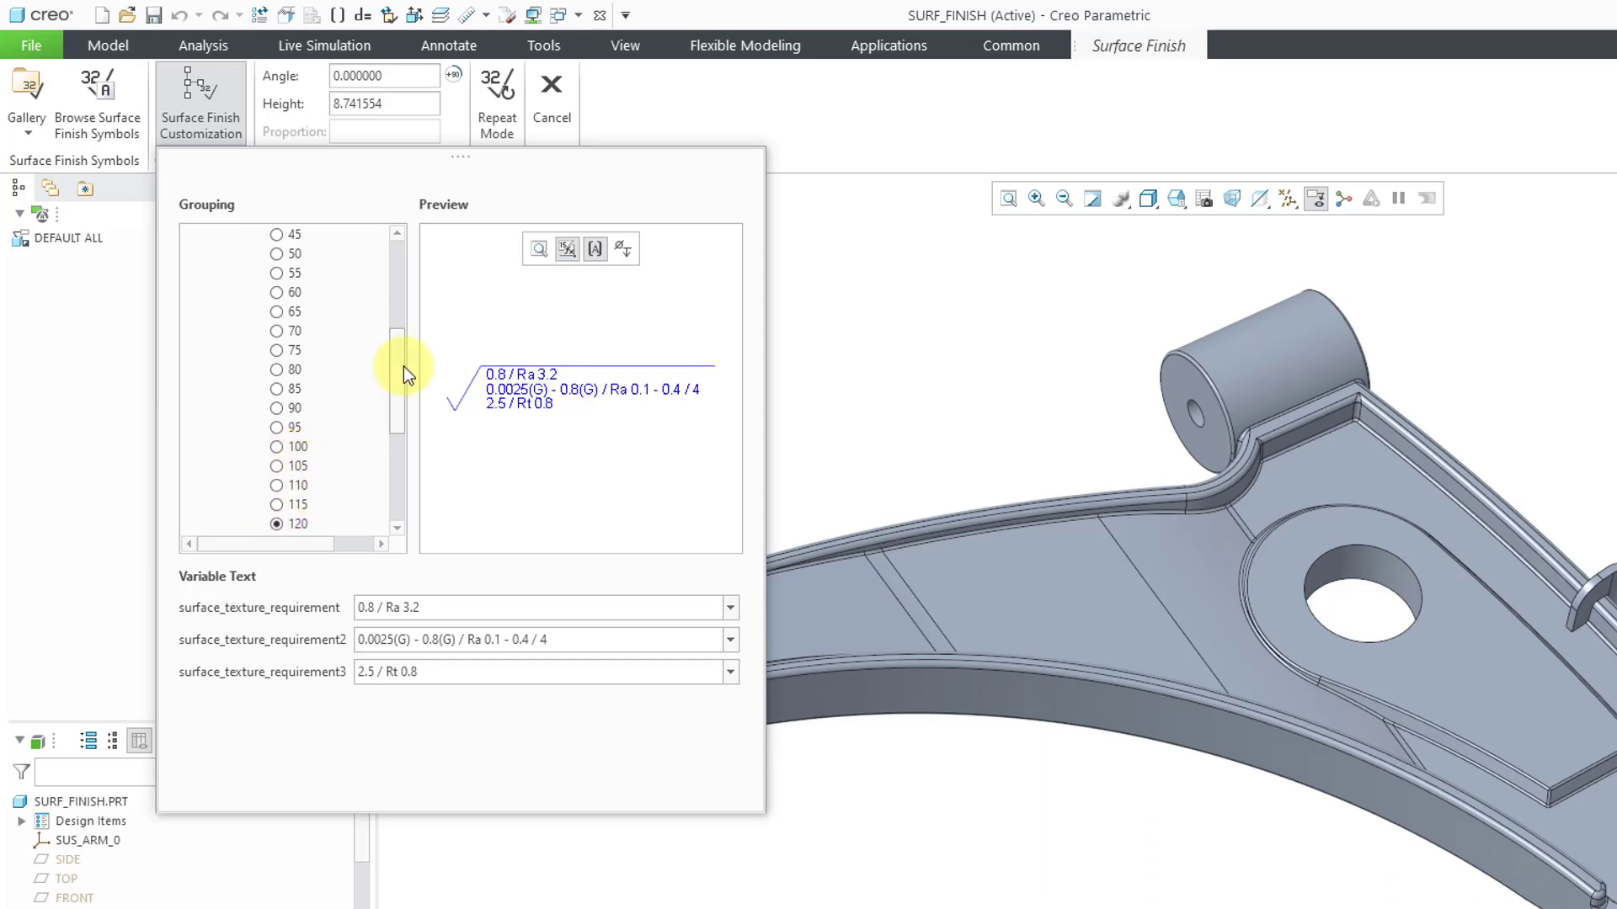
pyautogui.moveTo(403, 366); pyautogui.dragTo(398, 317)
pyautogui.scroll(1, 281, 307)
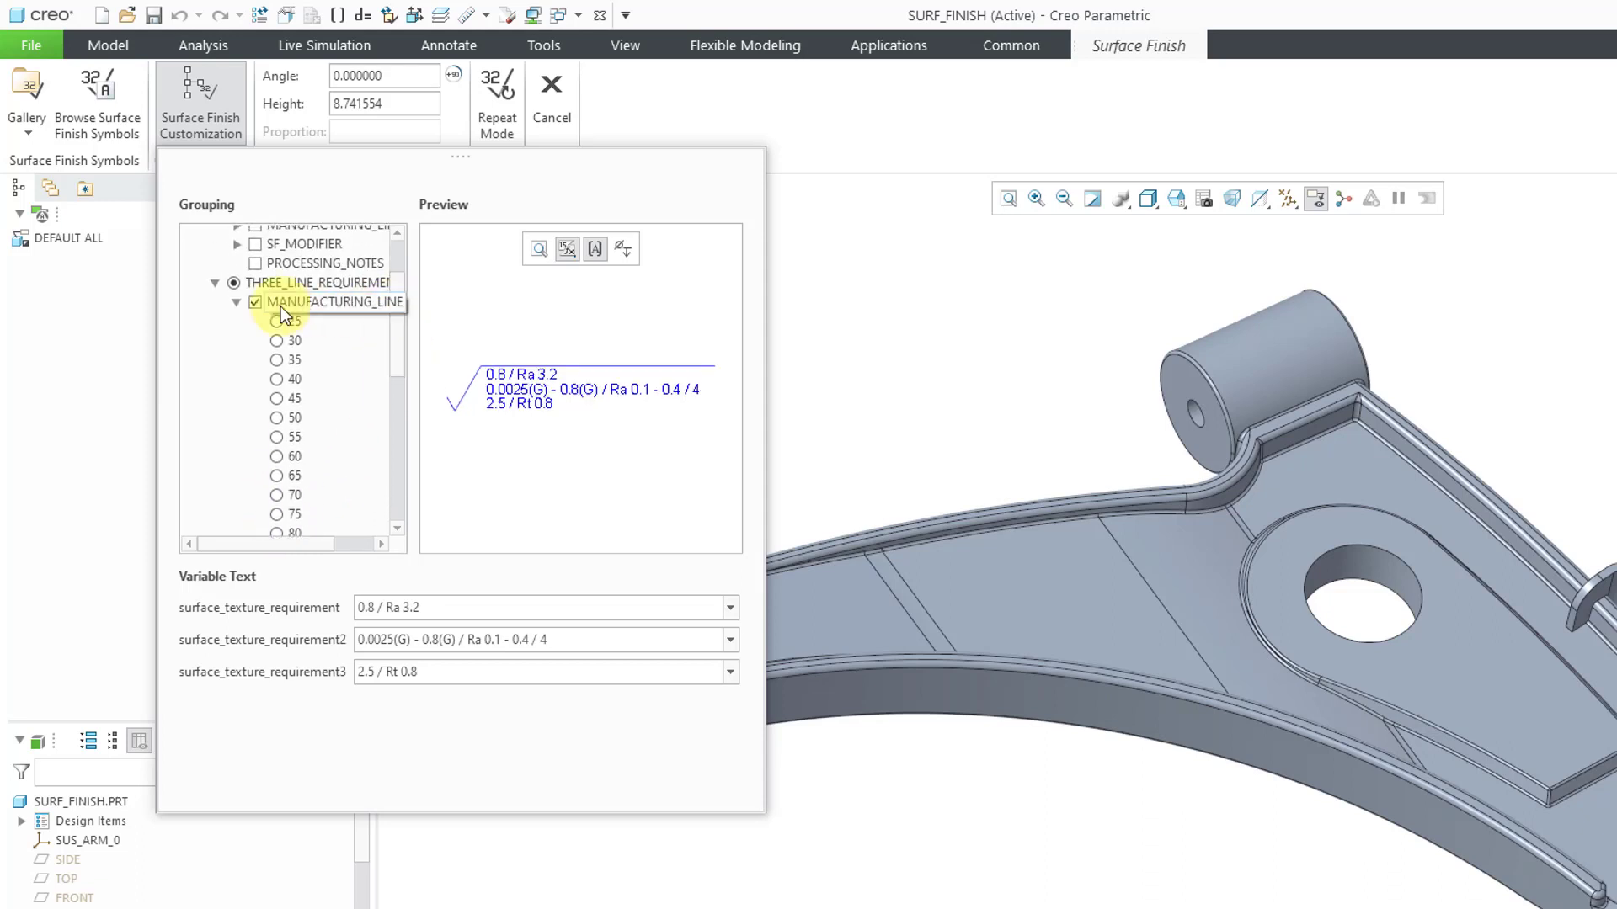
pyautogui.click(238, 302)
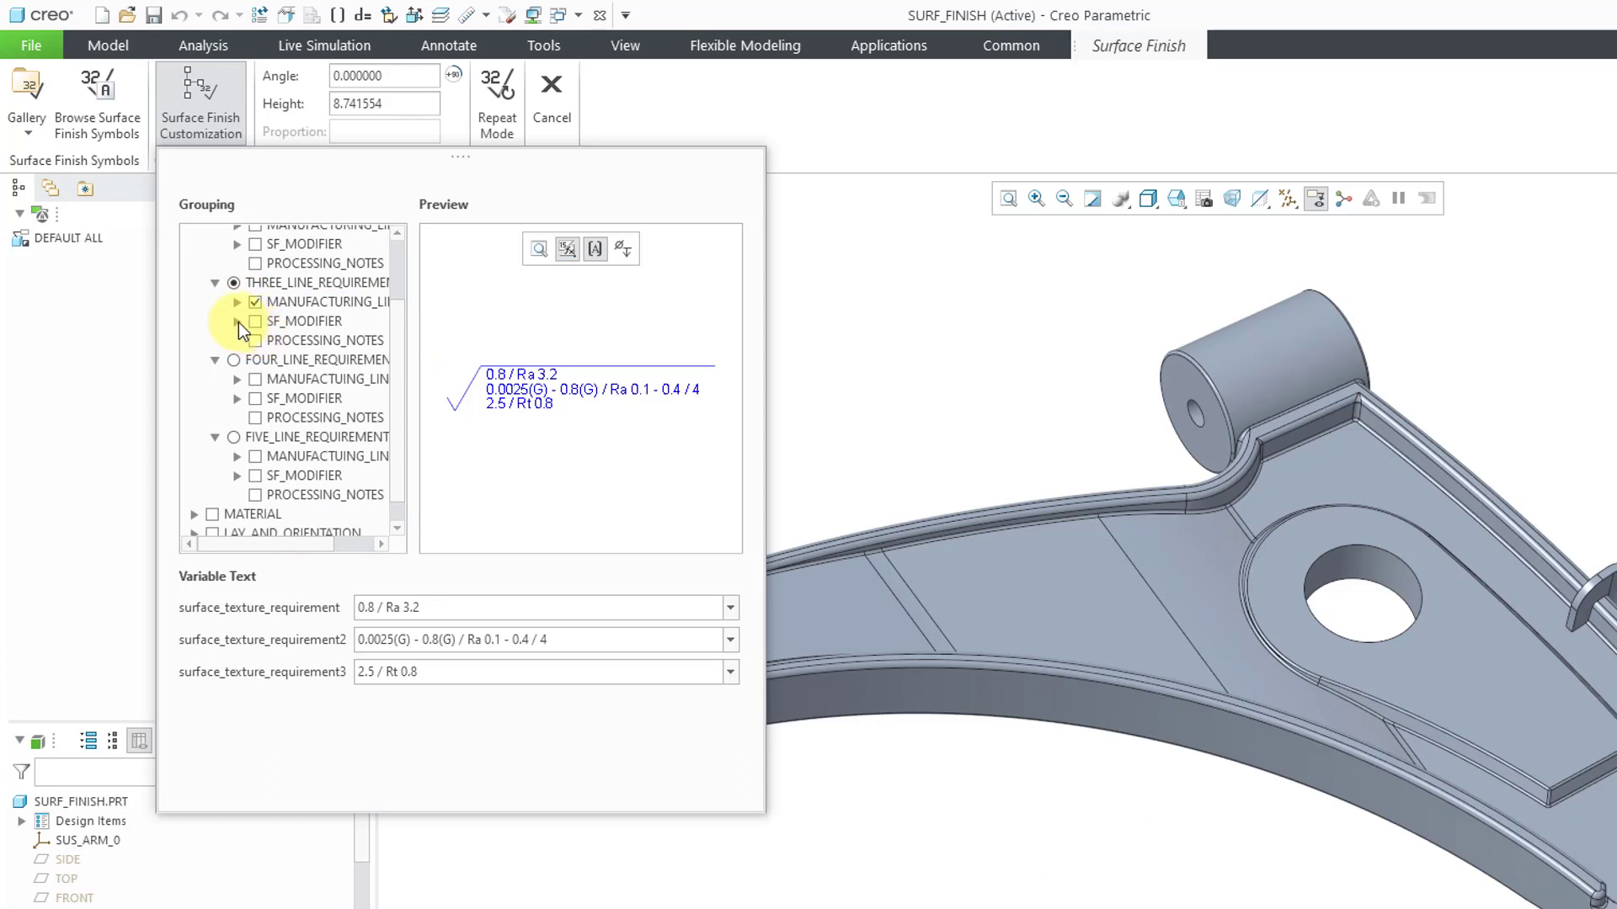
# Step: Add an all-over modifier and a Mill processing note to the symbol
pyautogui.click(238, 322)
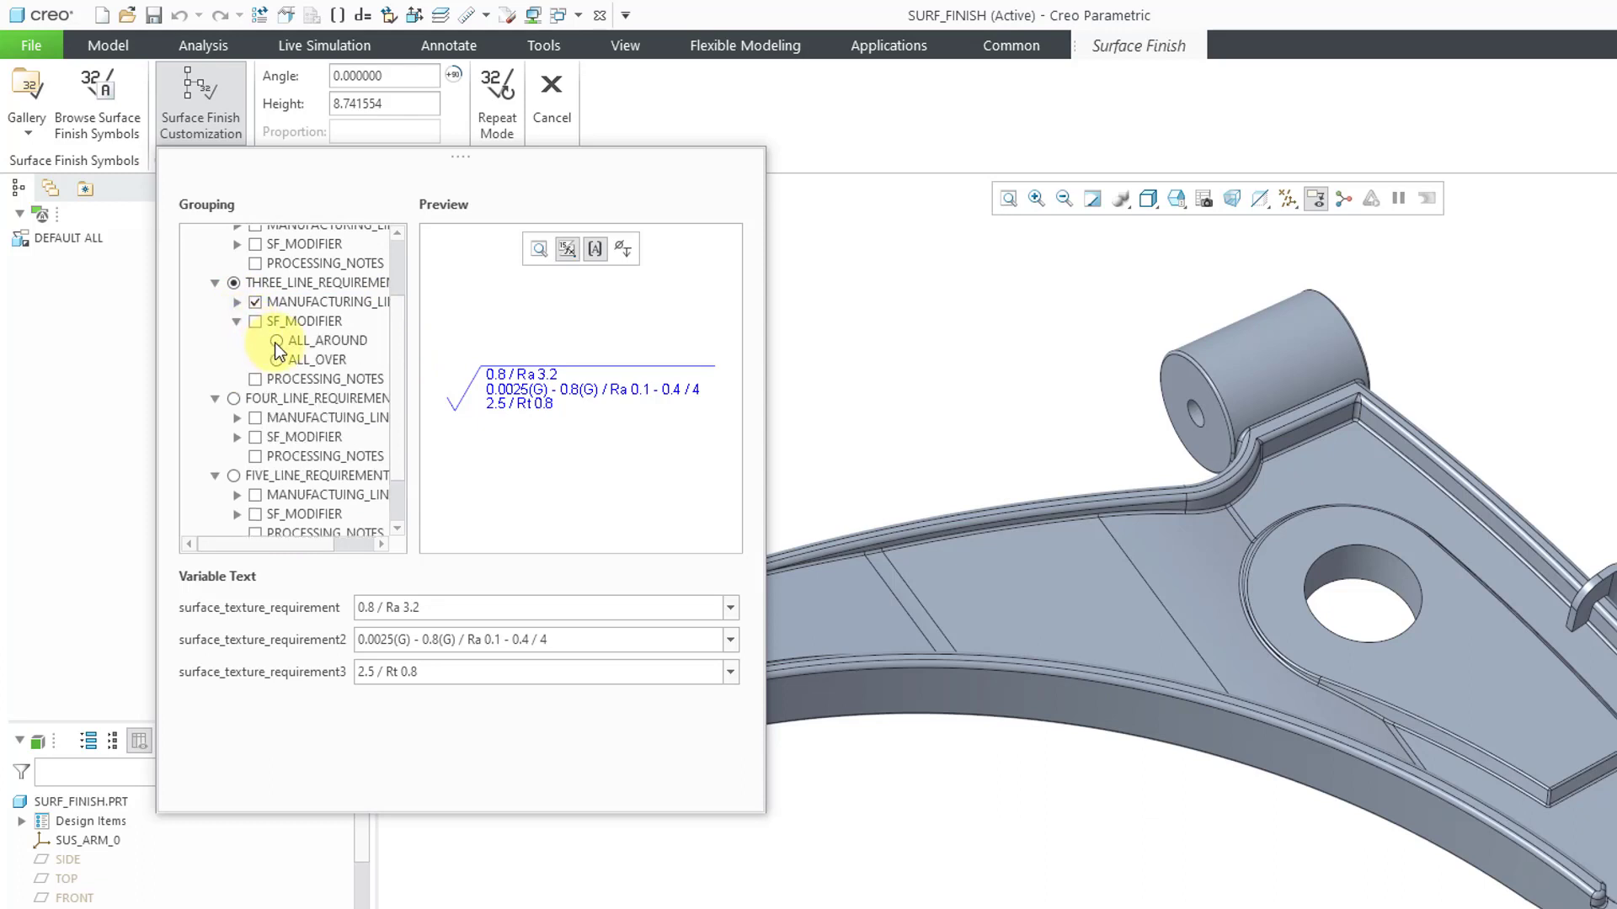
pyautogui.click(277, 341)
pyautogui.click(276, 365)
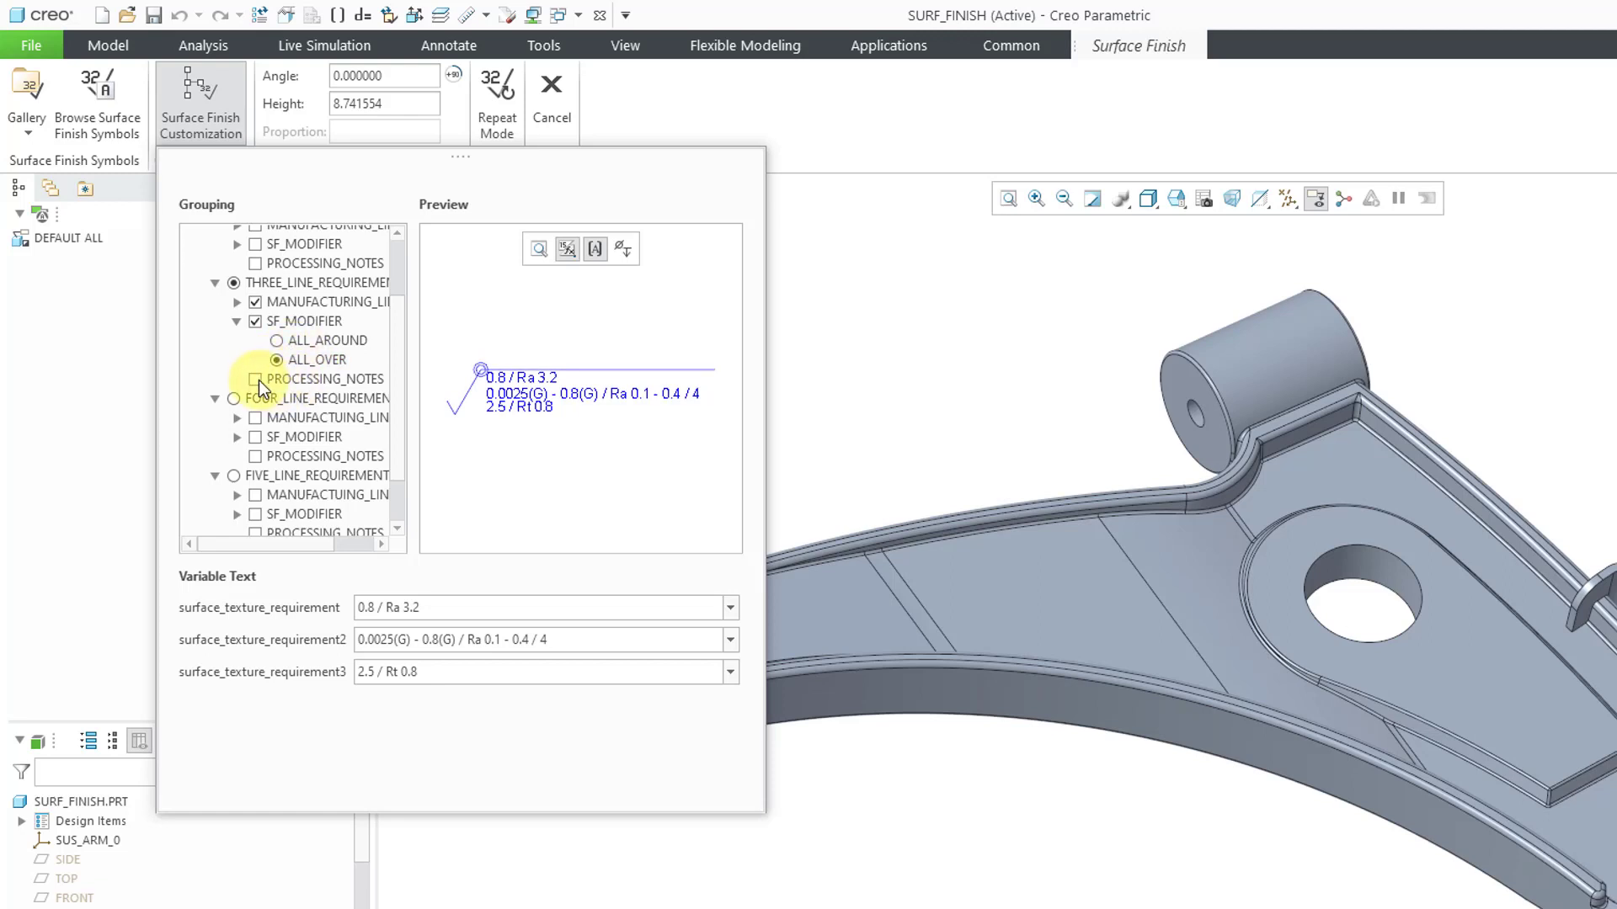
pyautogui.click(255, 380)
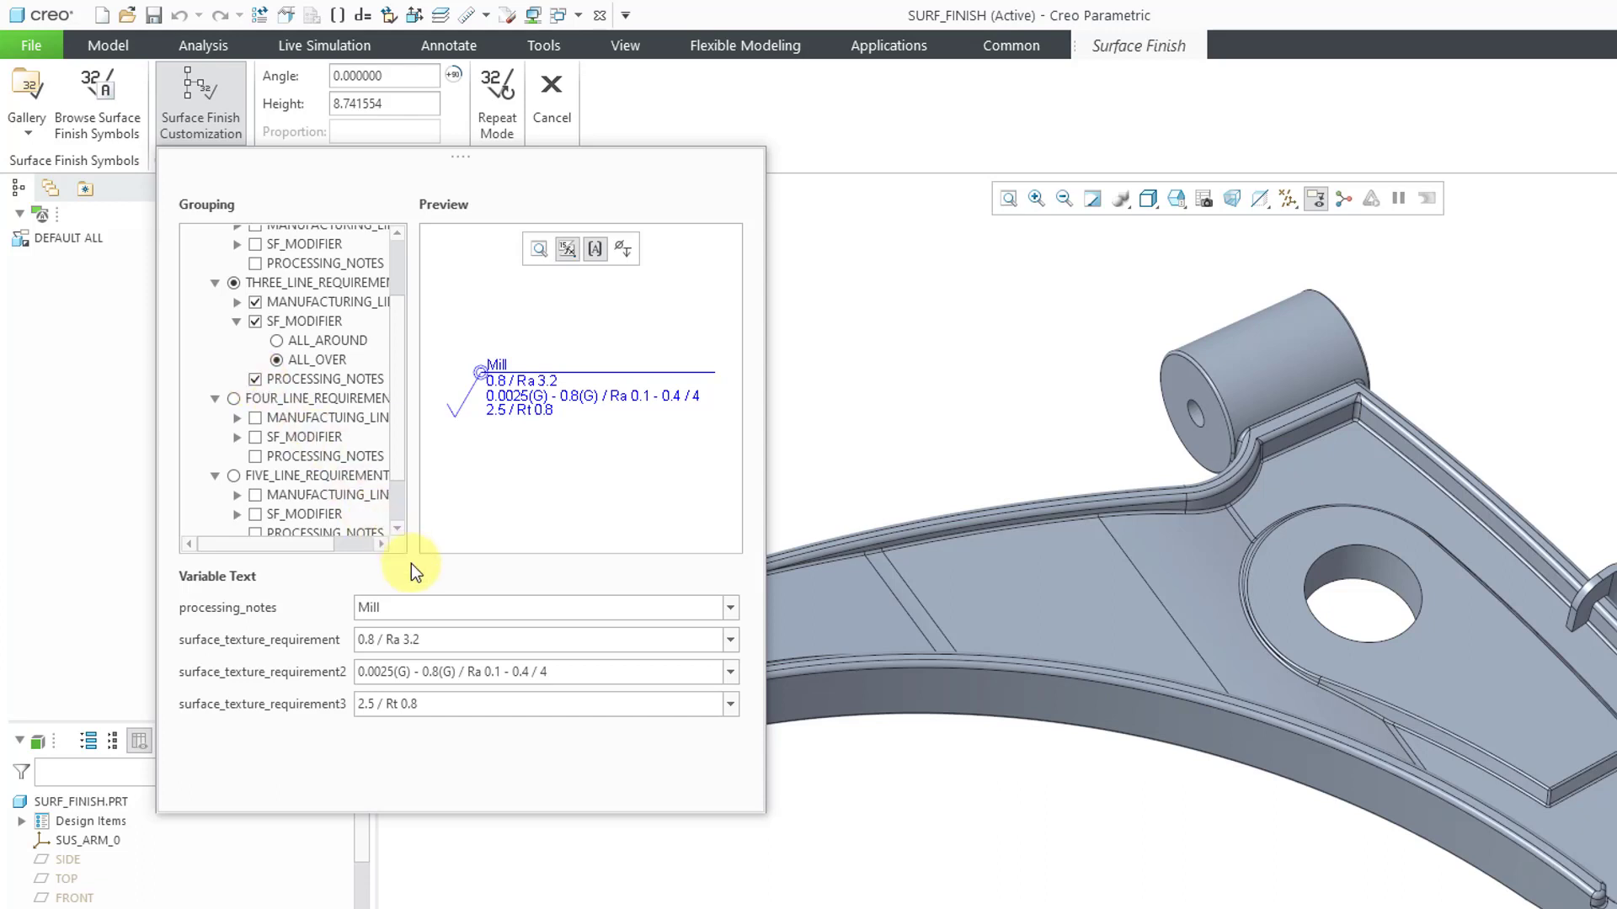
pyautogui.click(725, 608)
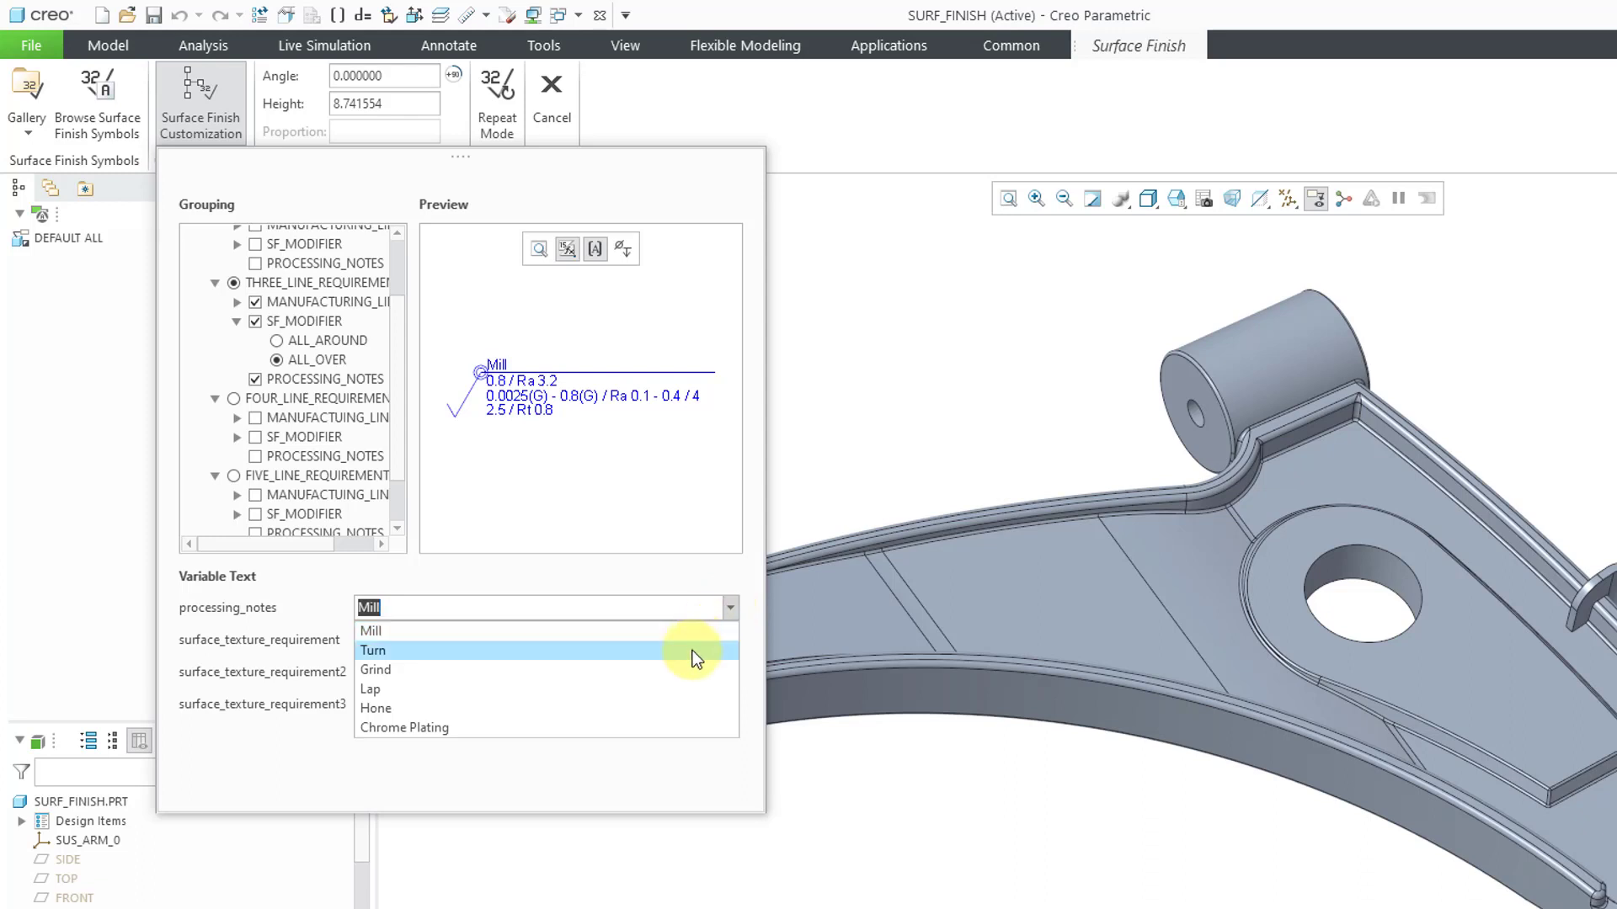
pyautogui.click(692, 650)
pyautogui.click(729, 608)
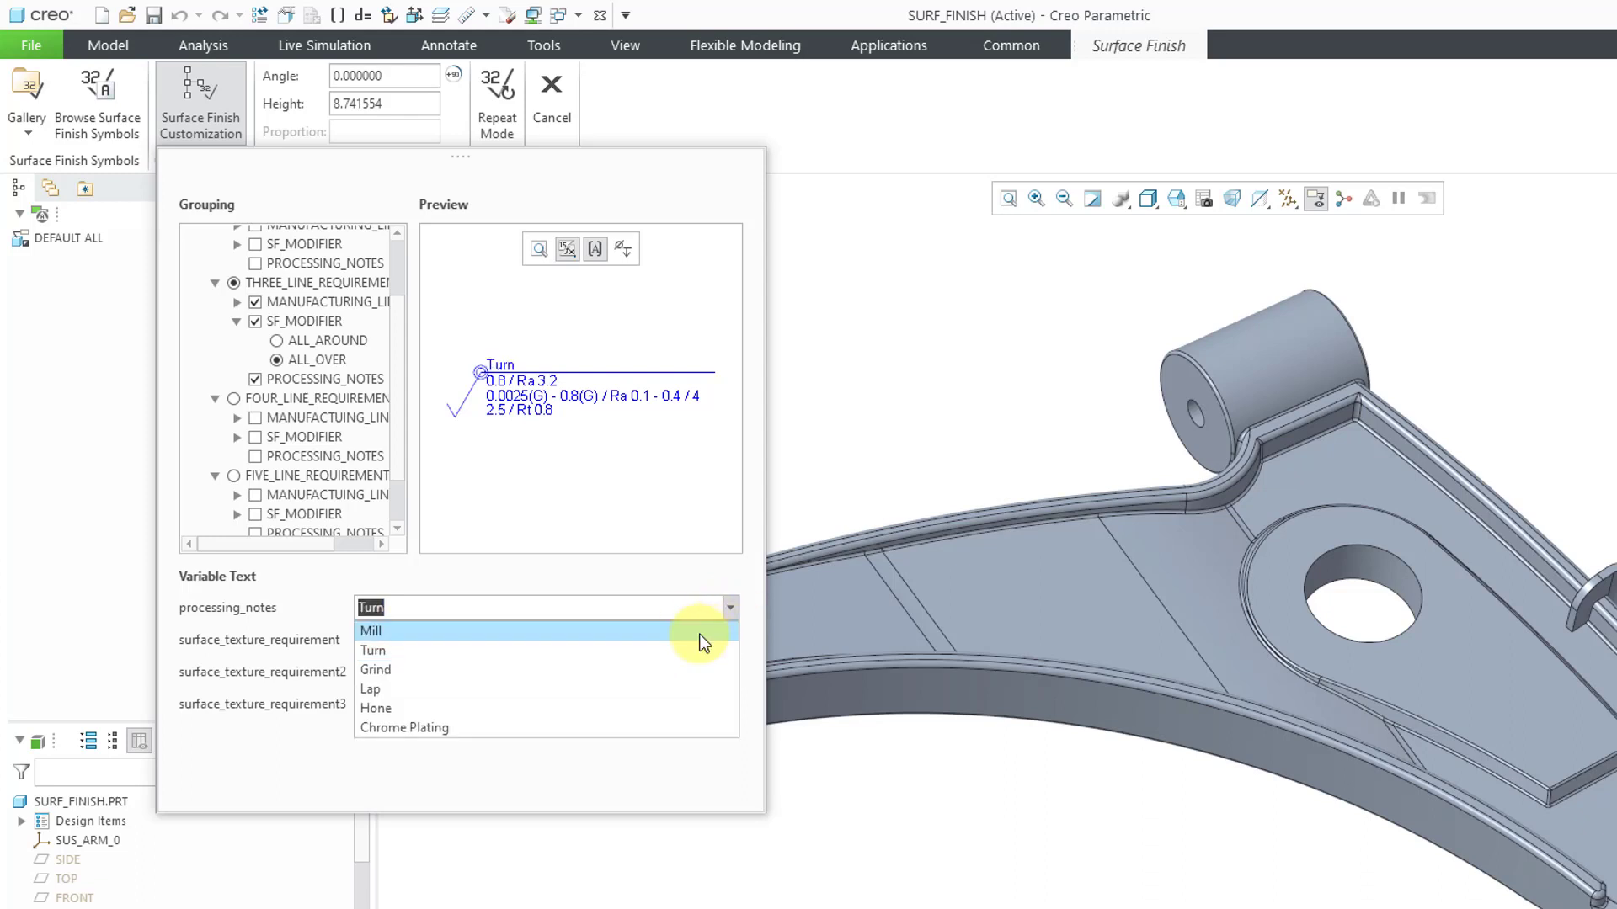
pyautogui.click(695, 638)
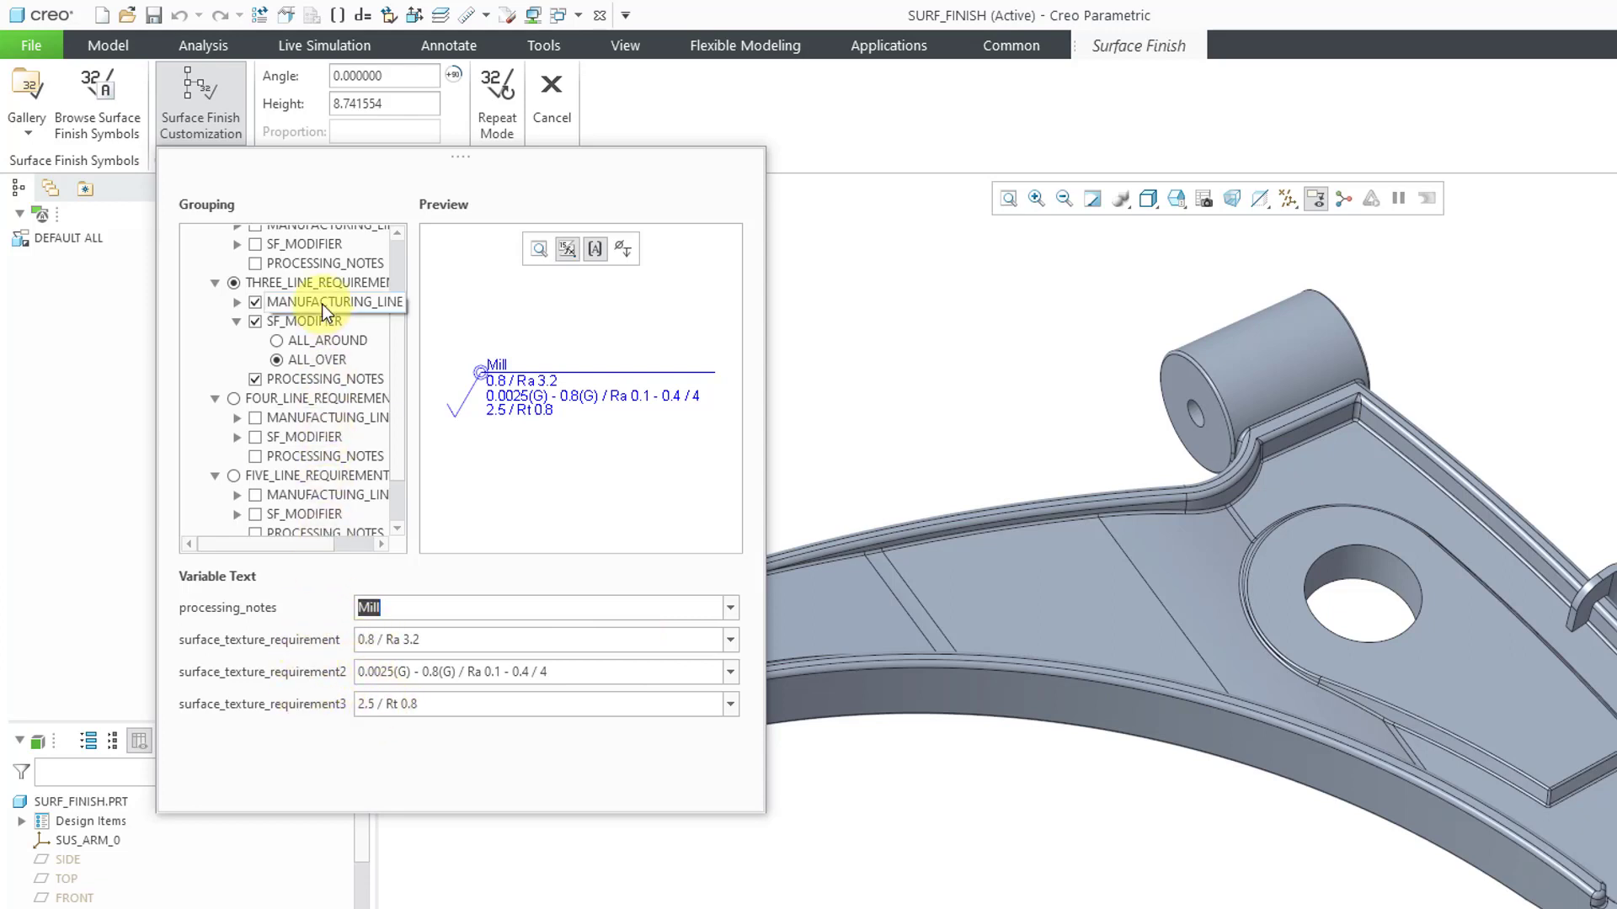
pyautogui.scroll(-4, 403, 405)
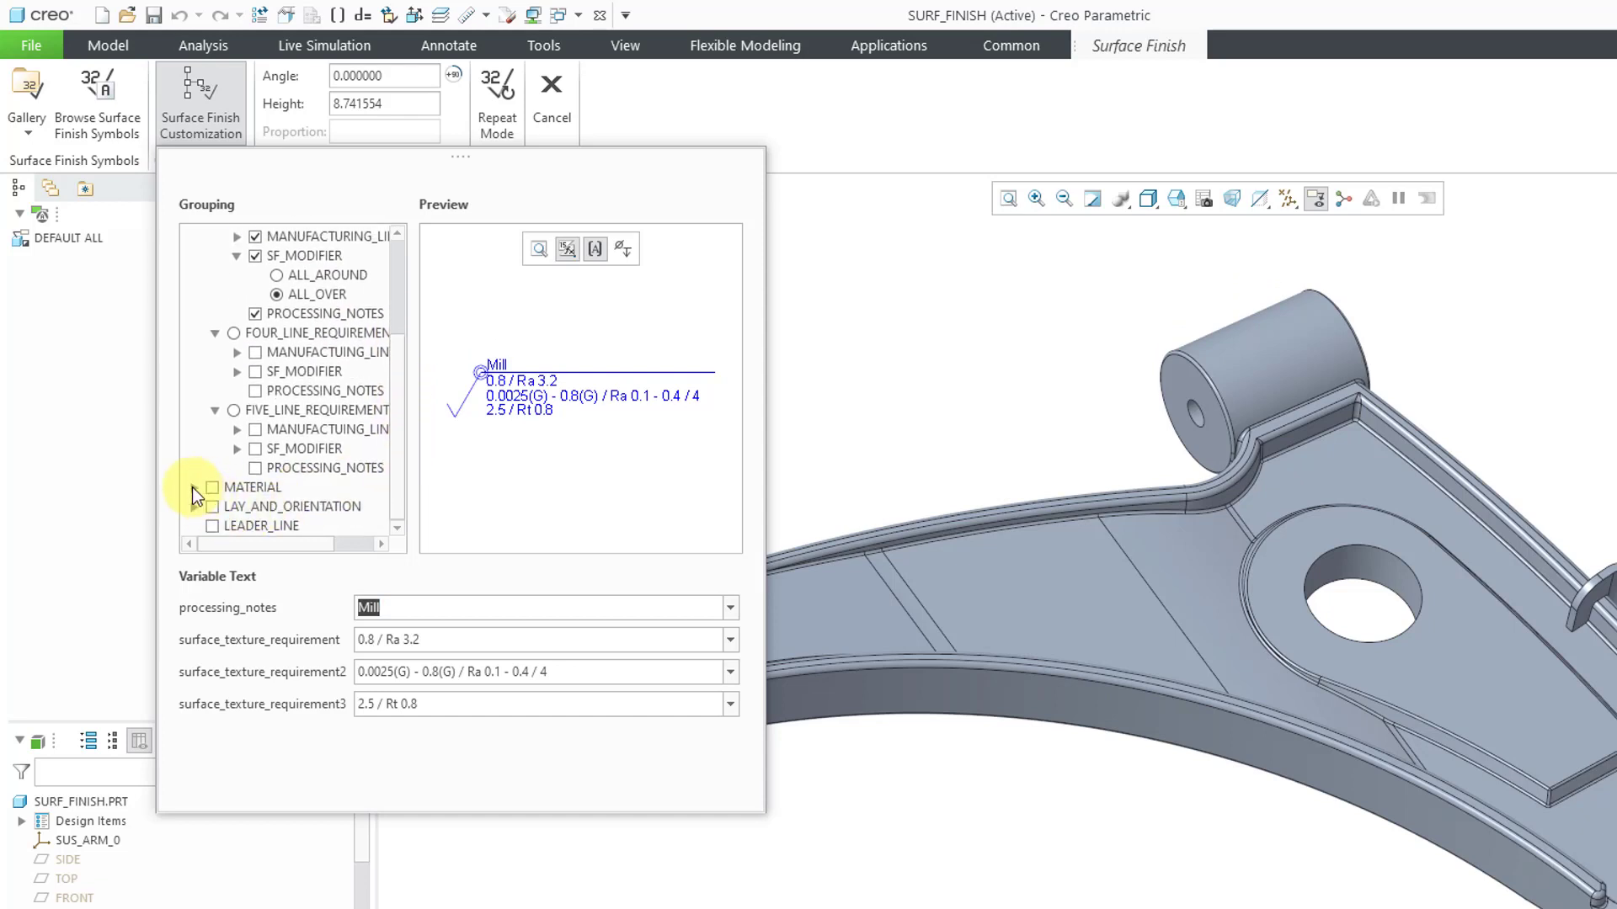
# Step: Set the symbol's MATERIAL option to material removal required
pyautogui.click(193, 484)
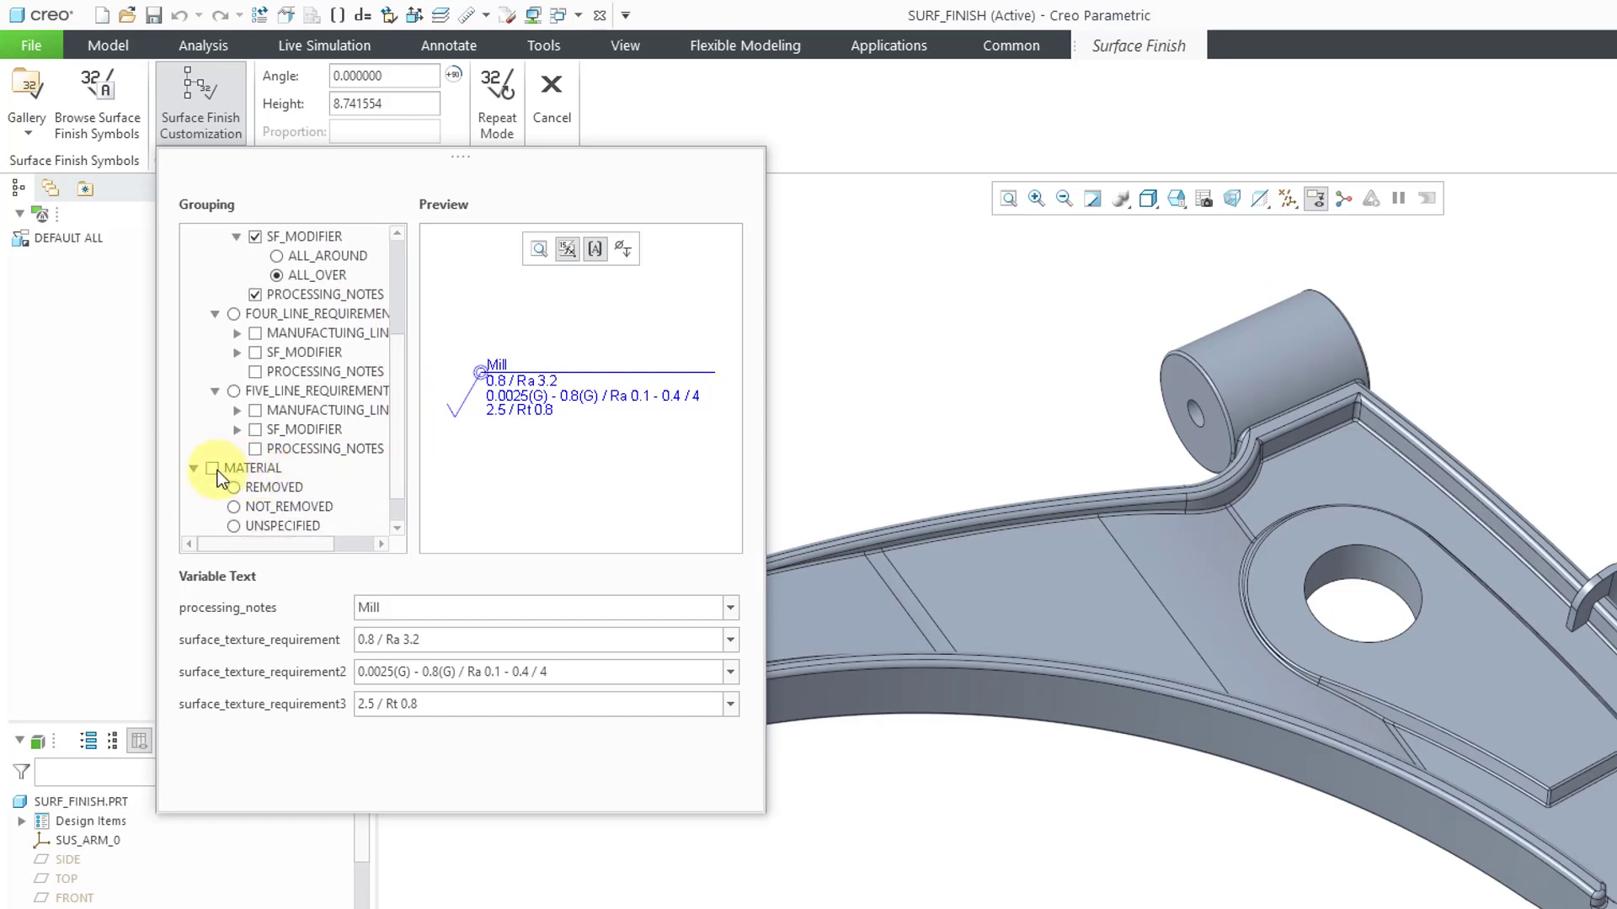
pyautogui.click(215, 470)
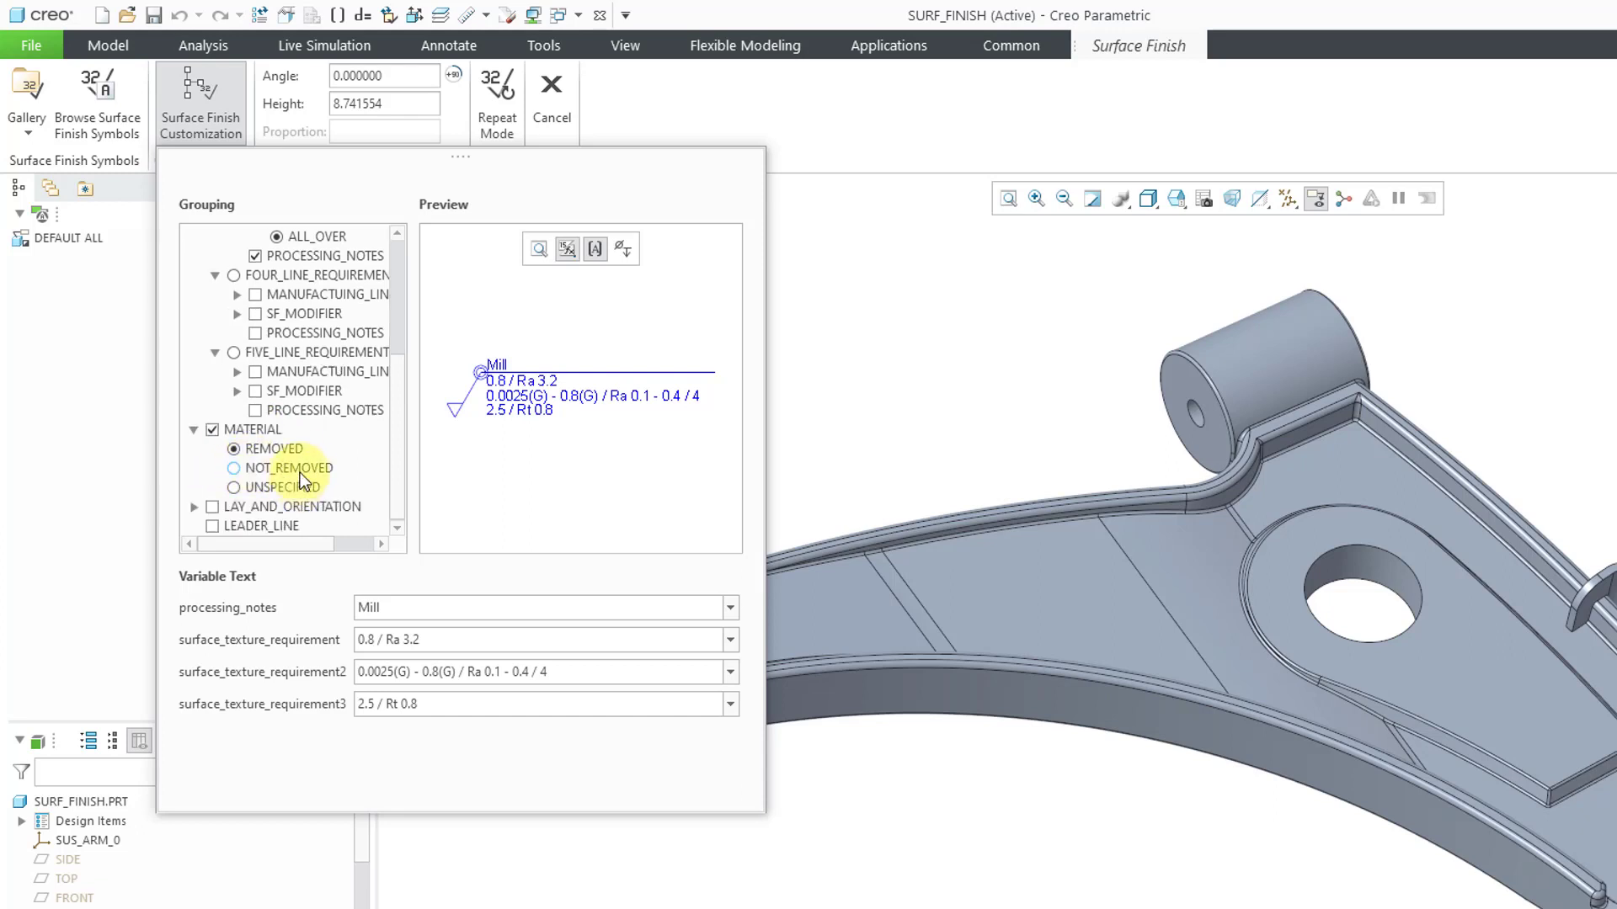
pyautogui.click(293, 474)
pyautogui.click(292, 486)
# Step: Give the symbol a parallel lay mark and switch on the leader line
pyautogui.click(193, 508)
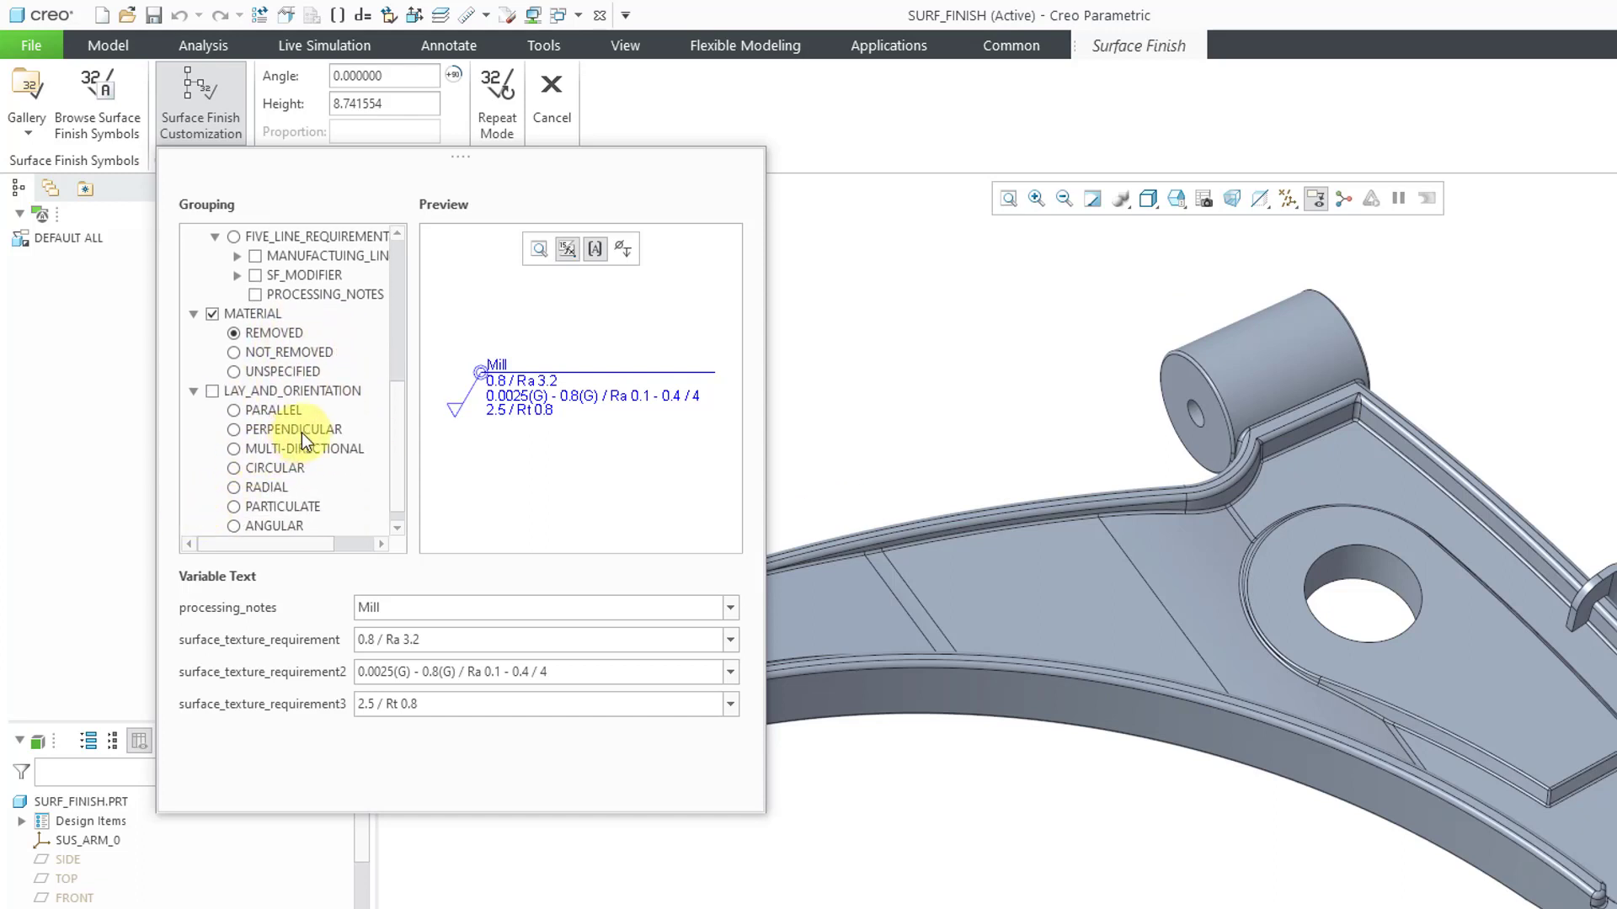
pyautogui.click(277, 411)
pyautogui.click(278, 429)
pyautogui.click(278, 448)
pyautogui.click(275, 467)
pyautogui.click(278, 489)
pyautogui.click(276, 411)
pyautogui.scroll(-1, 332, 446)
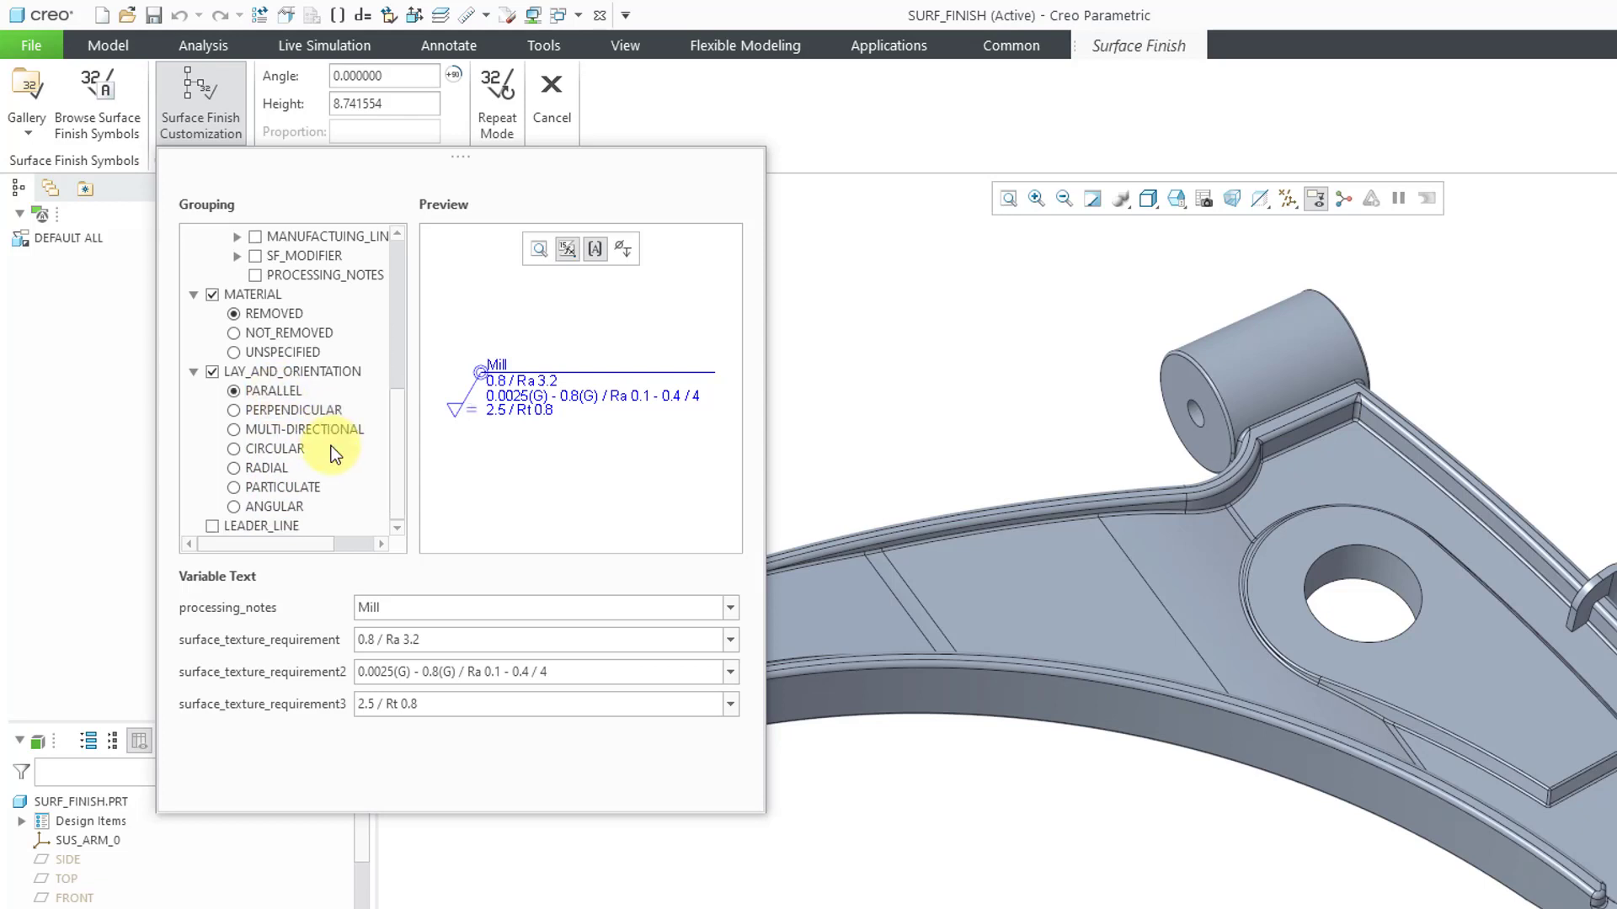
pyautogui.click(212, 526)
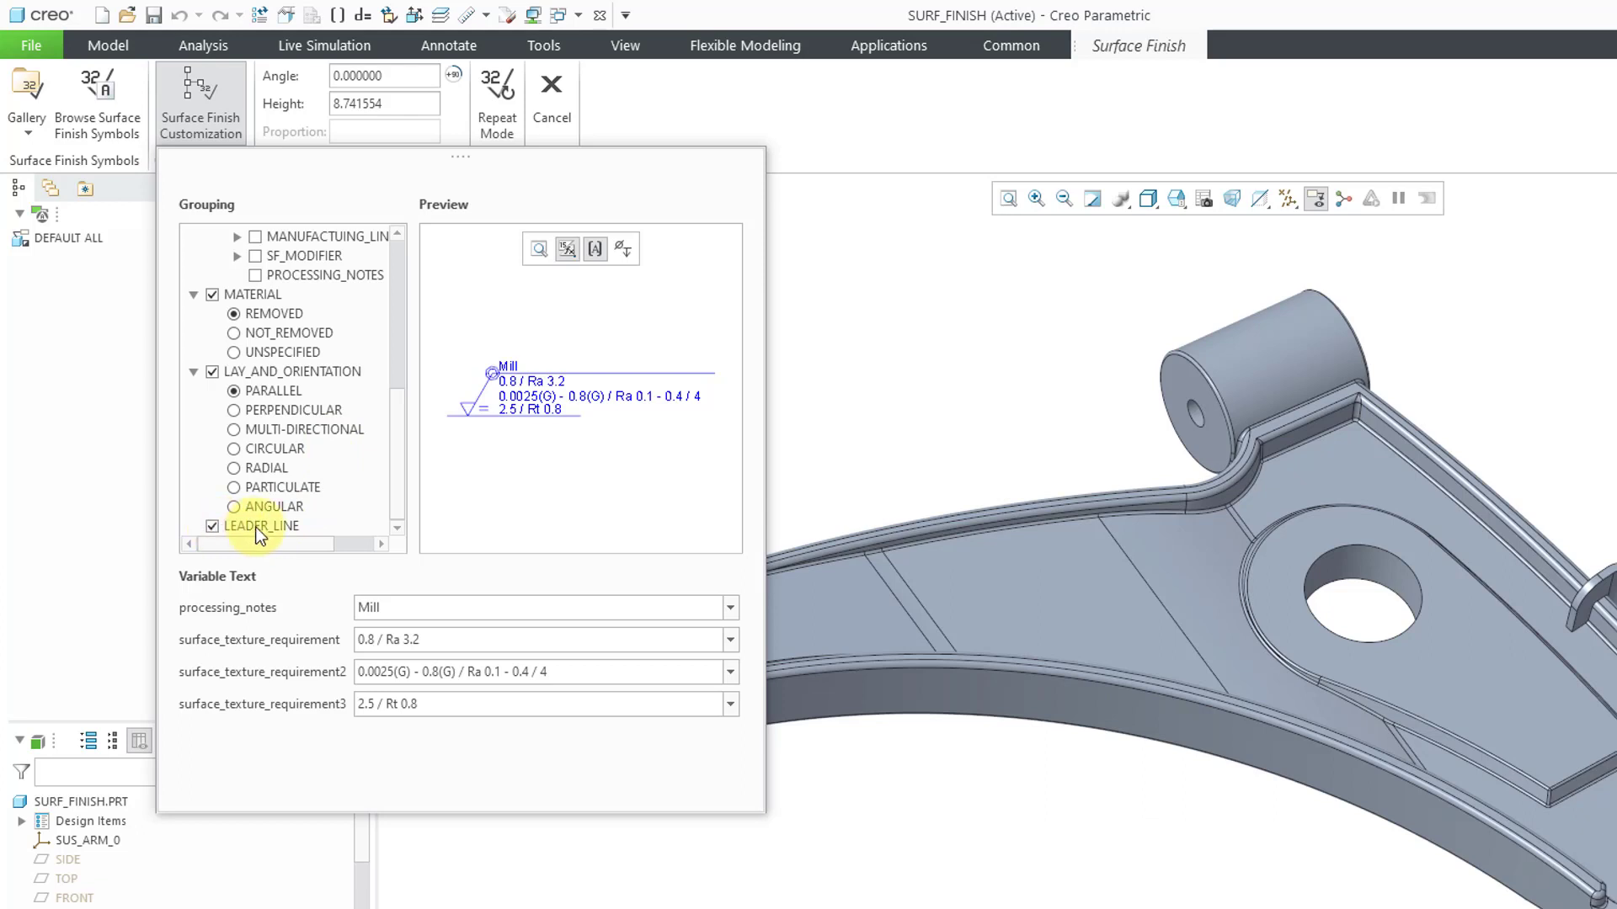
# Step: Close the customization settings and select the symbol Height value for replacement
pyautogui.click(214, 115)
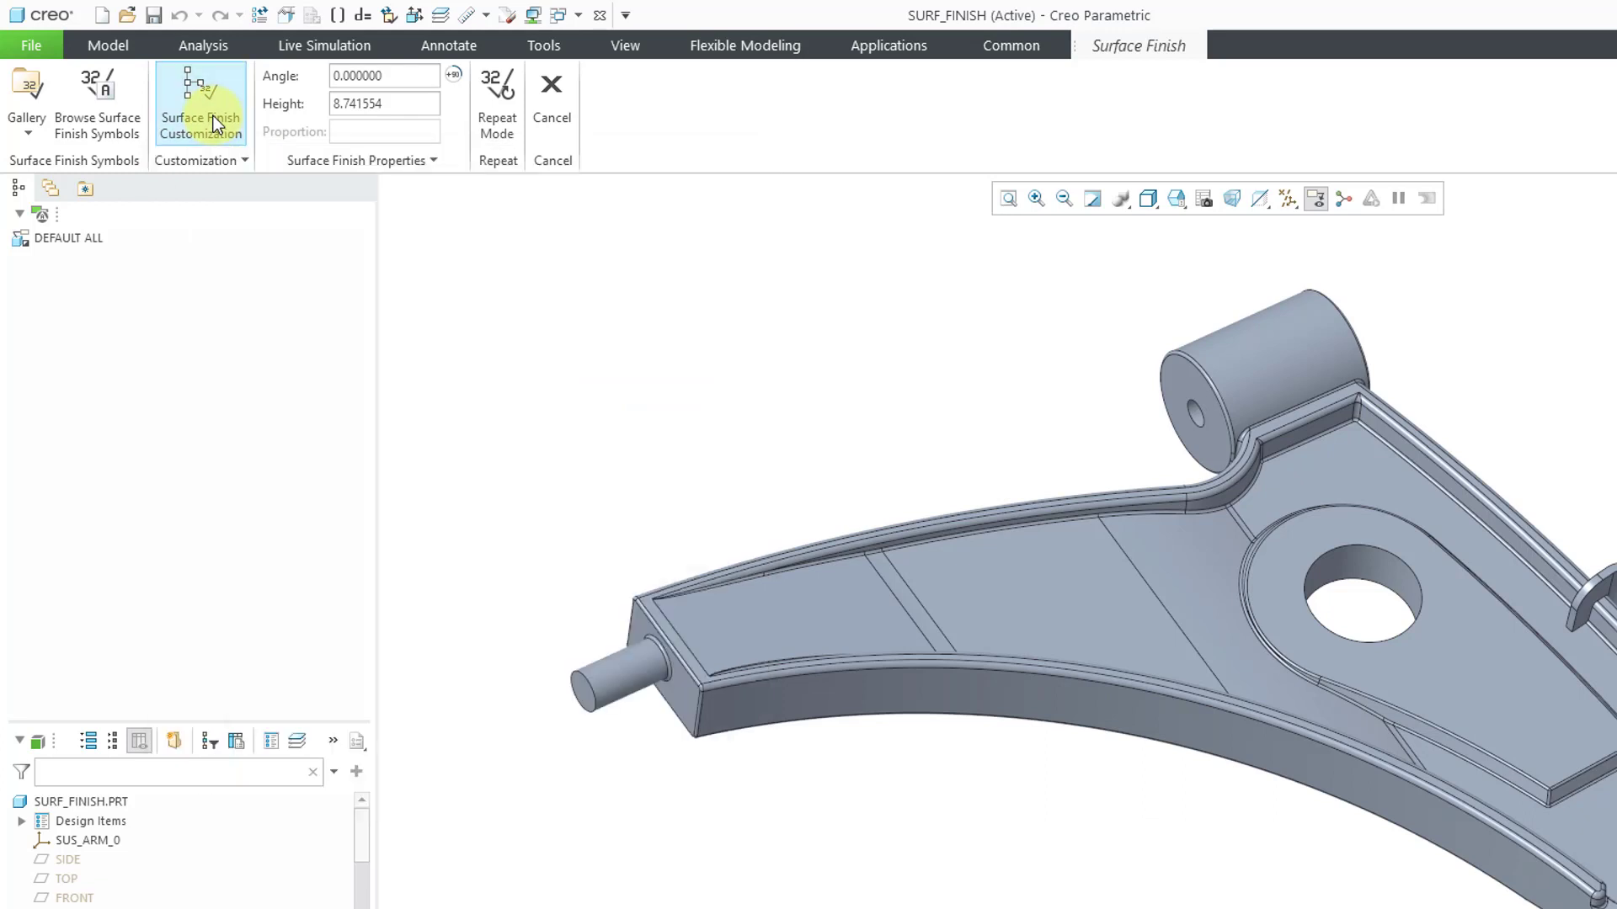
pyautogui.click(213, 114)
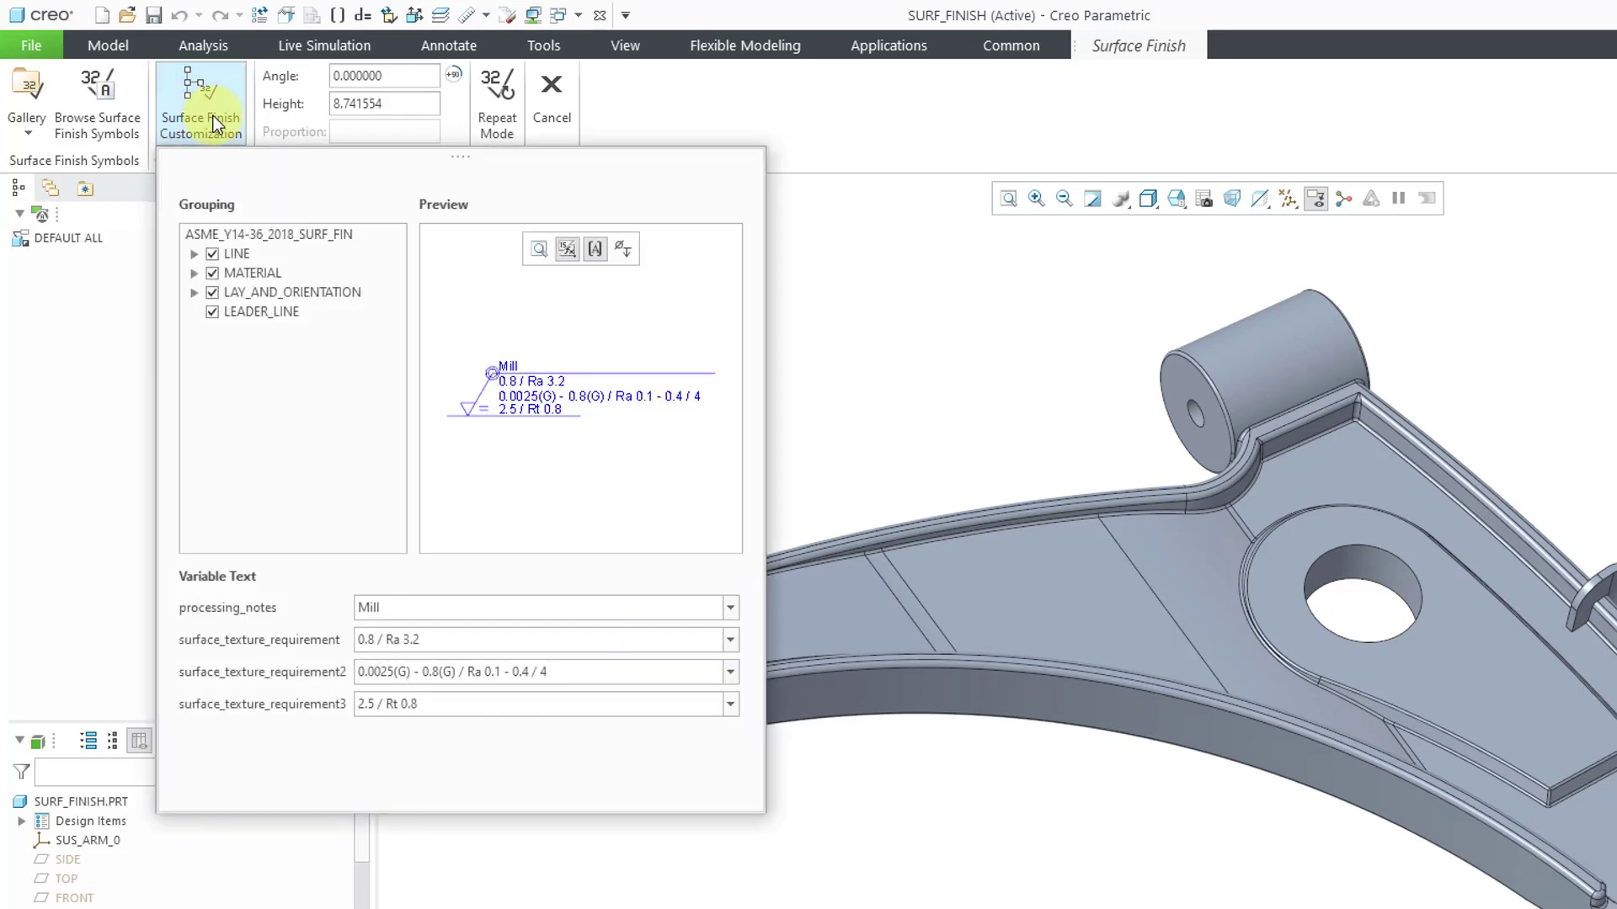
pyautogui.click(213, 114)
pyautogui.click(215, 162)
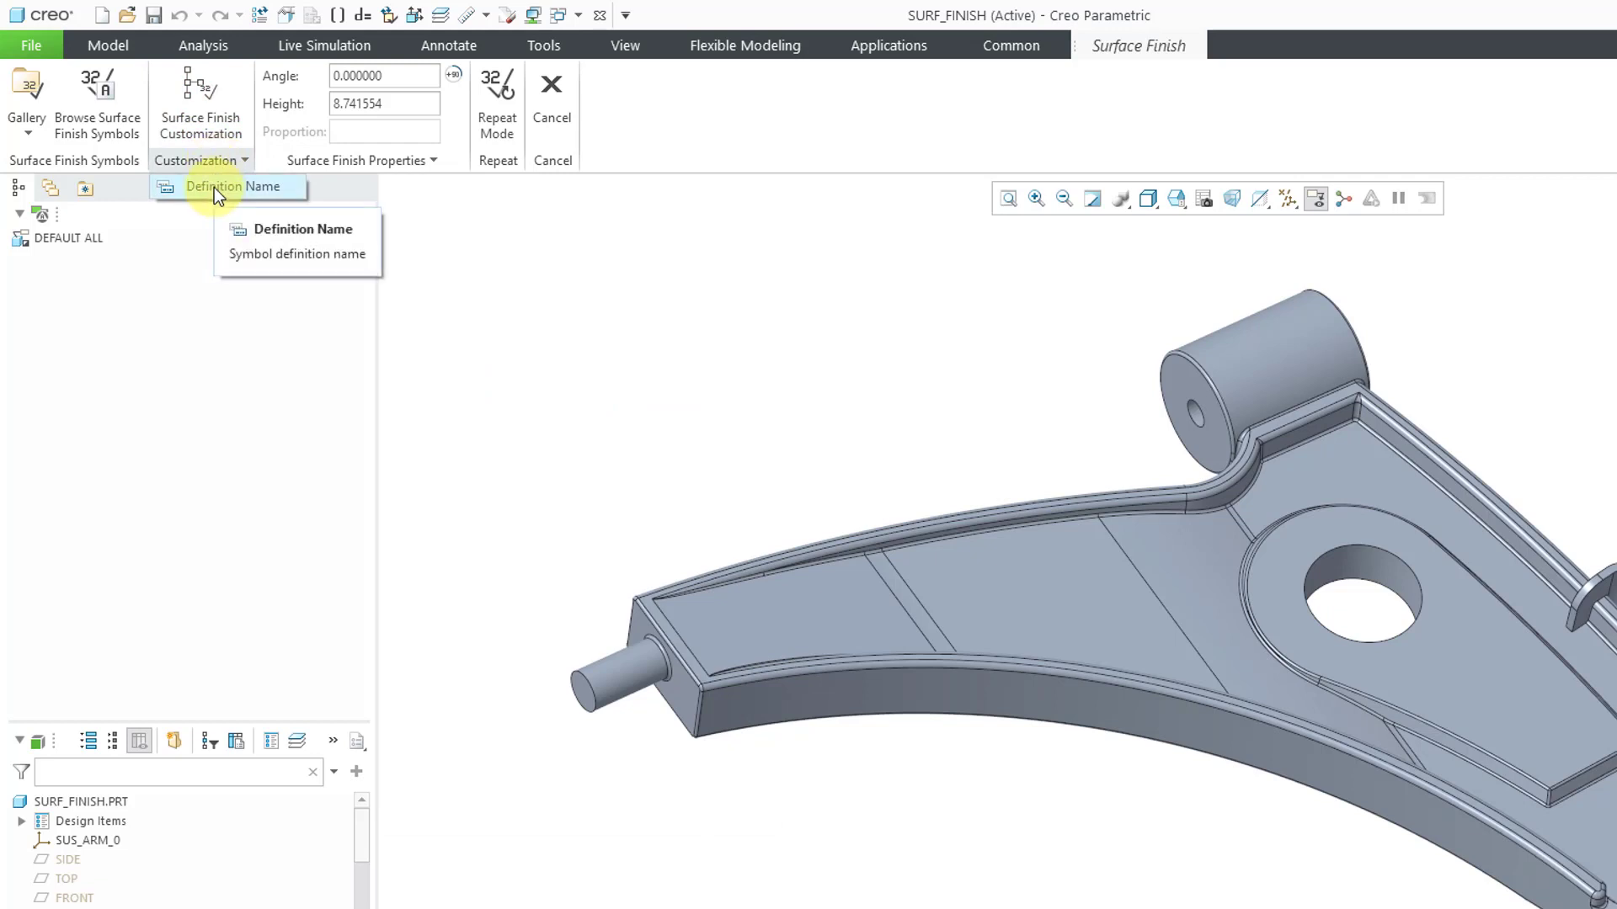
pyautogui.click(214, 160)
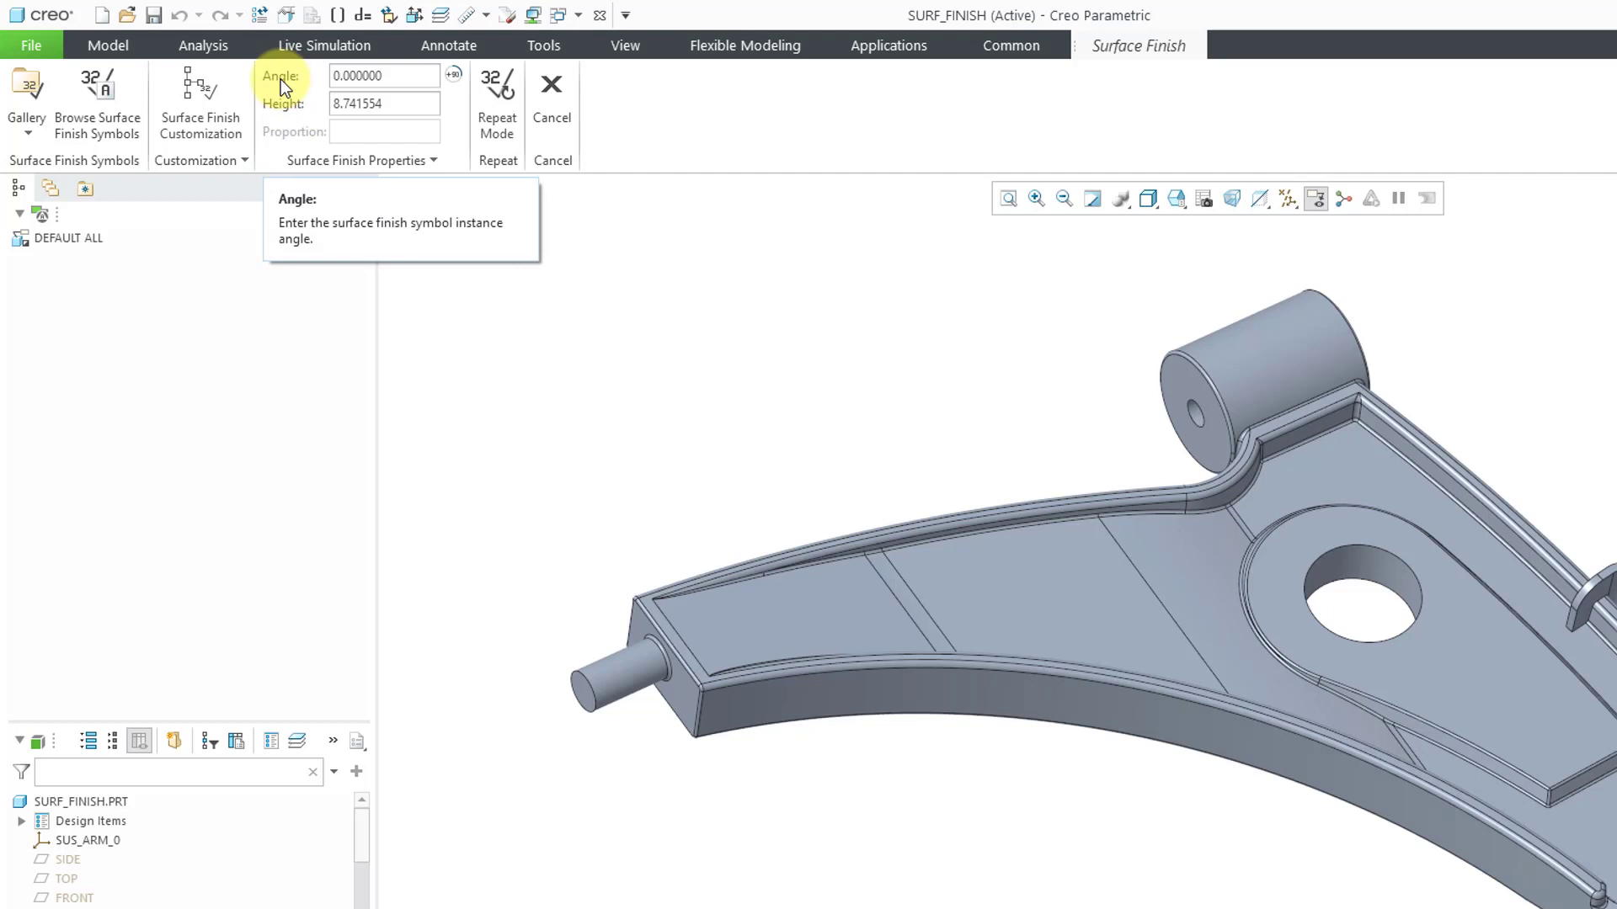
pyautogui.click(354, 103)
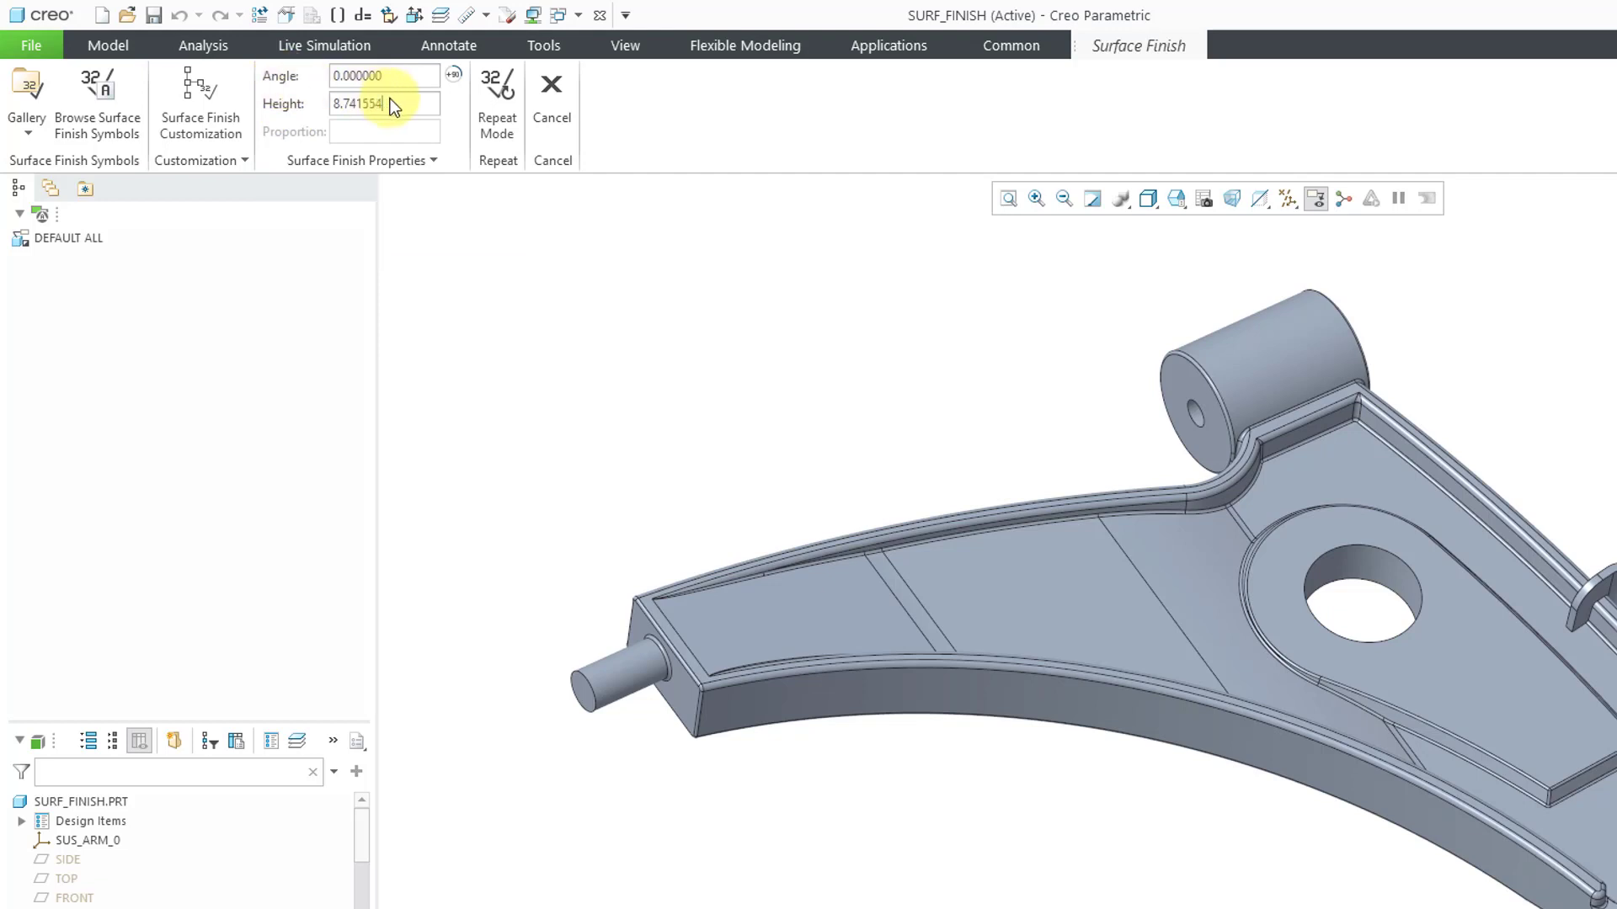
# Step: Set the symbol height to 10, then reduce it to 8
pyautogui.write('10')
pyautogui.press('Return')
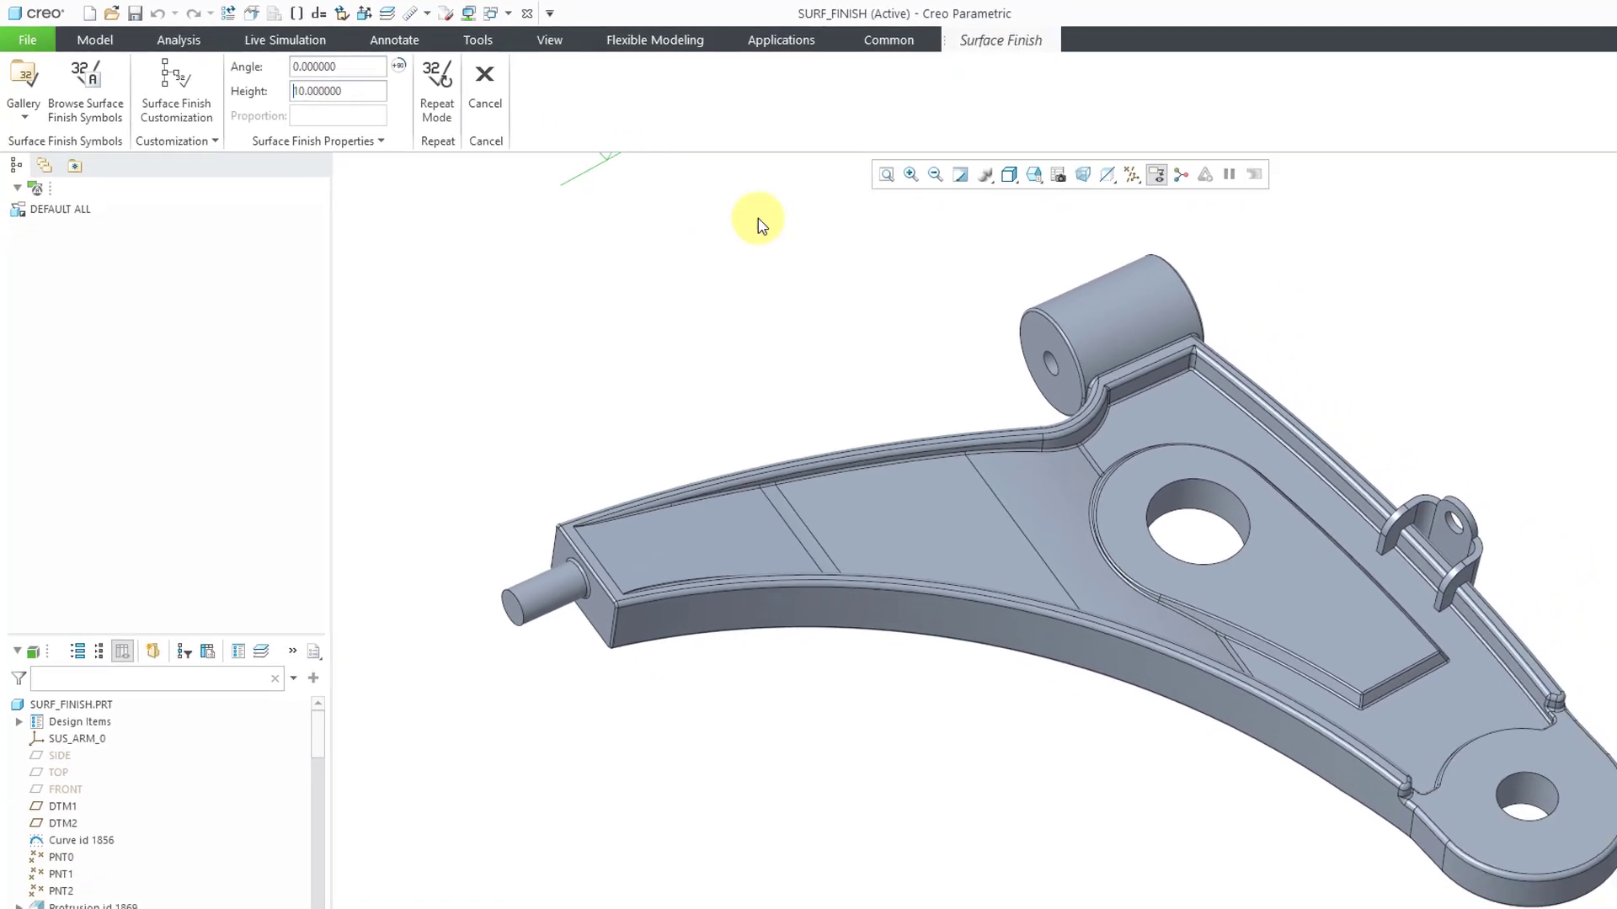
pyautogui.scroll(-2, 869, 438)
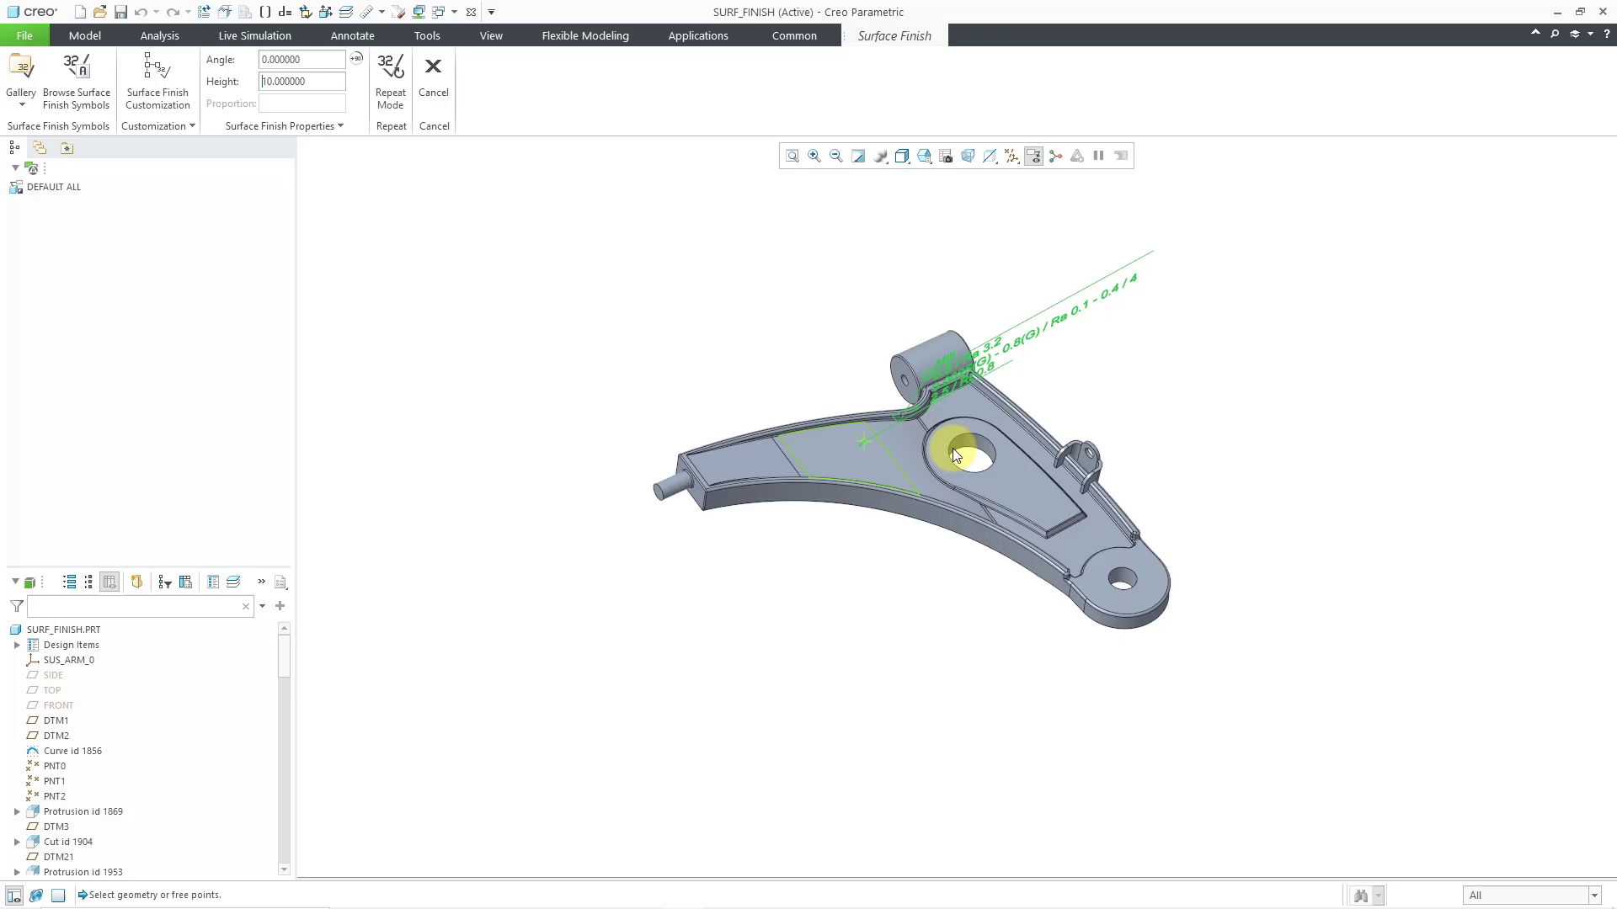
pyautogui.moveTo(1038, 391); pyautogui.dragTo(1032, 320, button='middle')
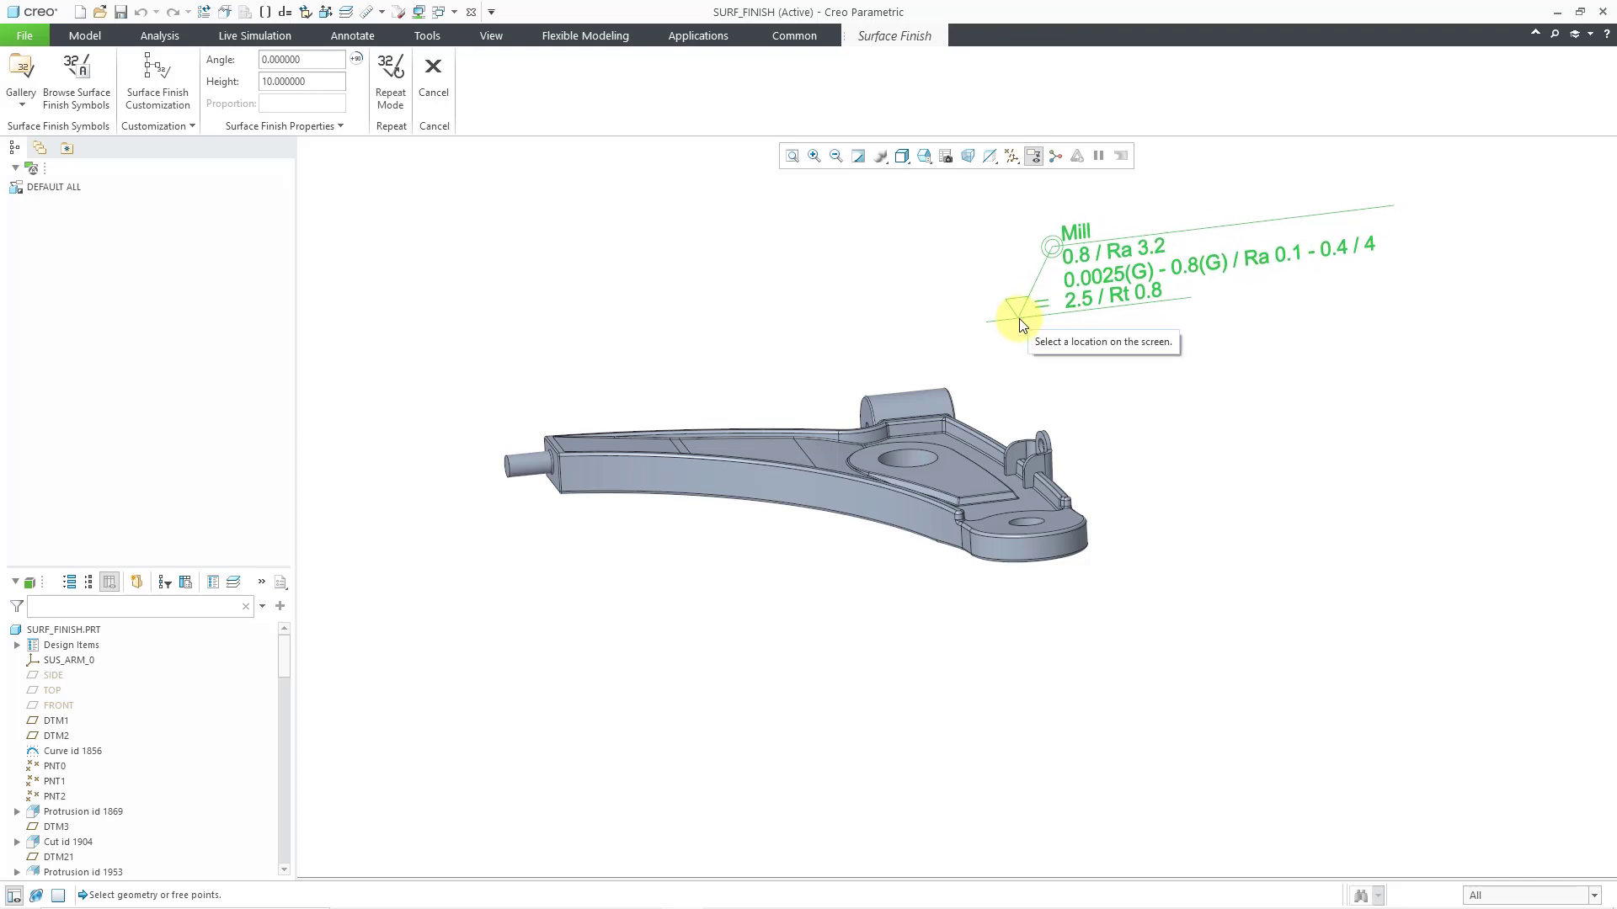
pyautogui.moveTo(1019, 321); pyautogui.dragTo(1032, 343, button='middle')
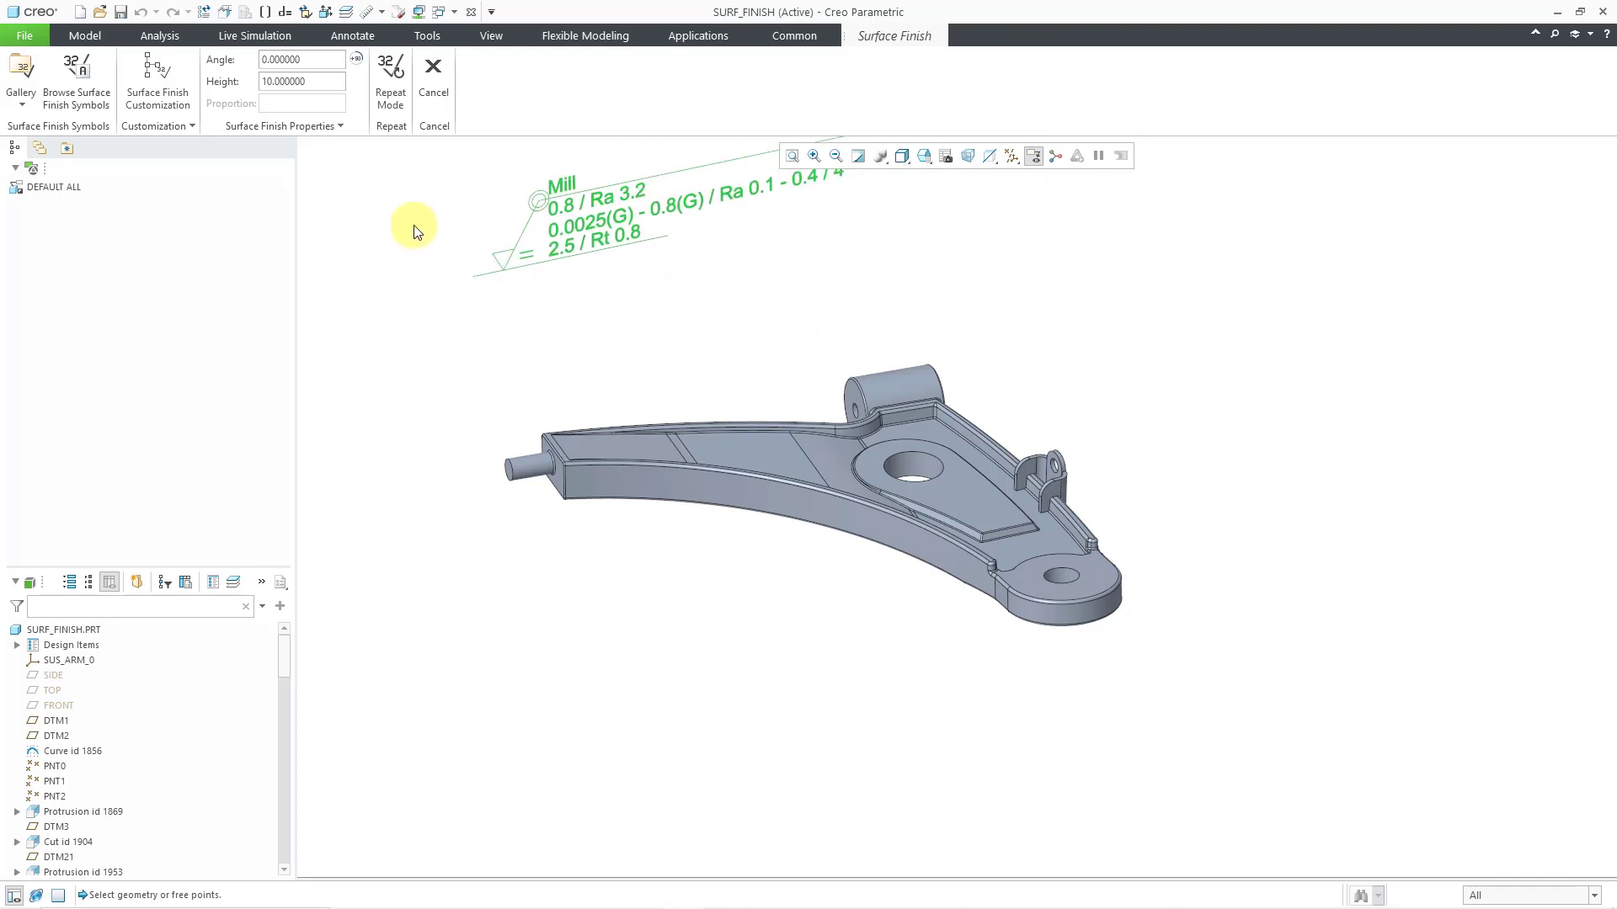
pyautogui.doubleClick(297, 90)
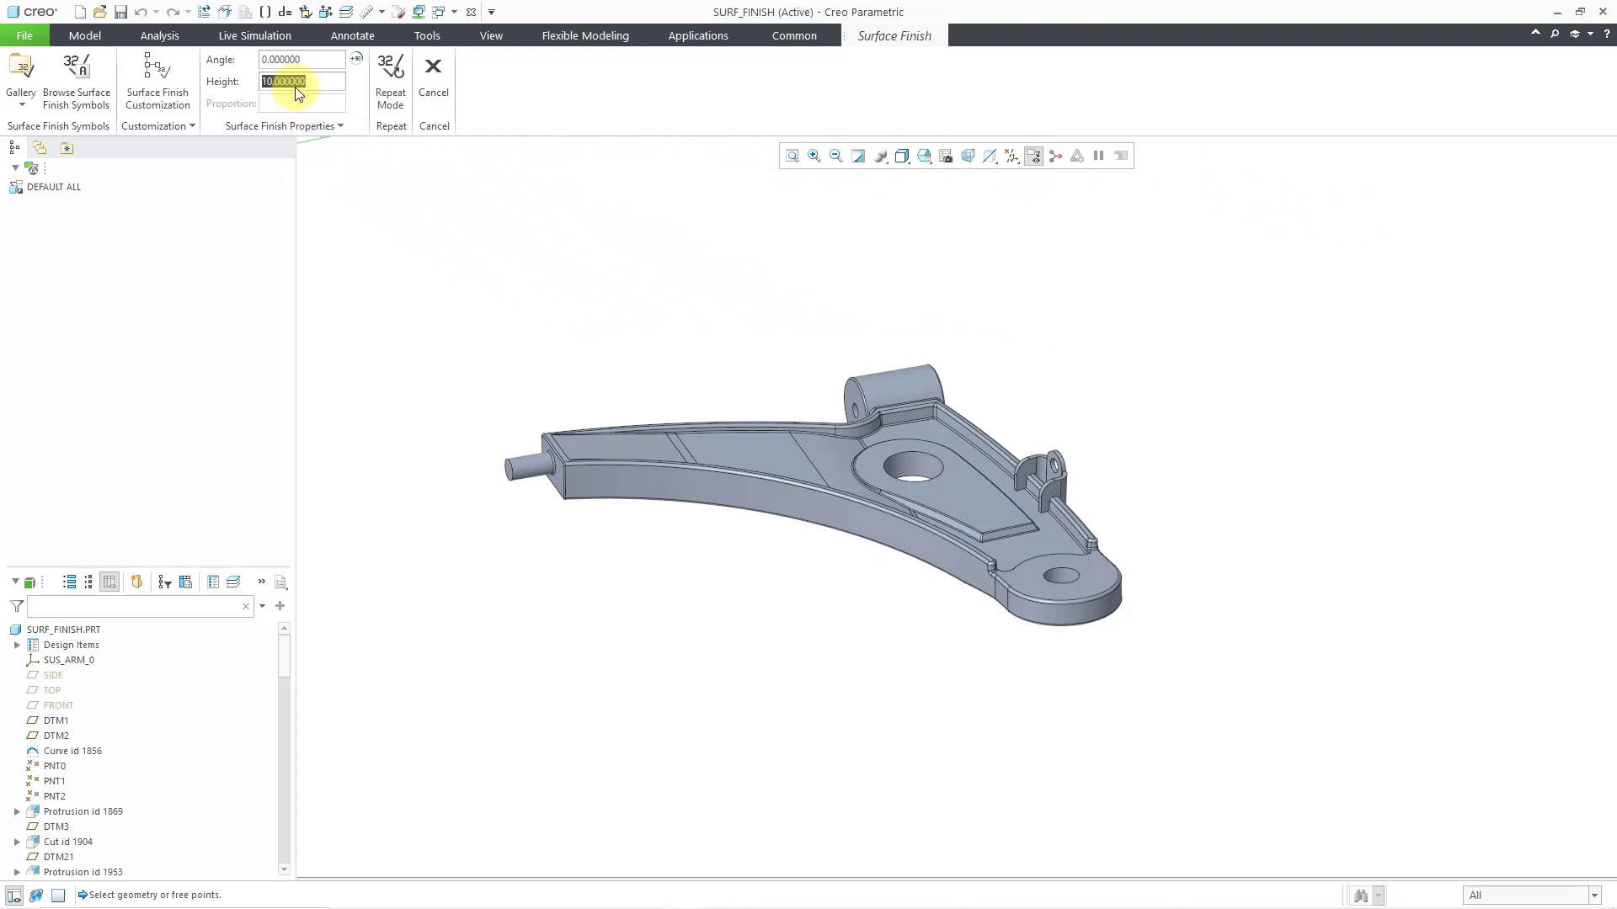
pyautogui.write('8')
pyautogui.press('Return')
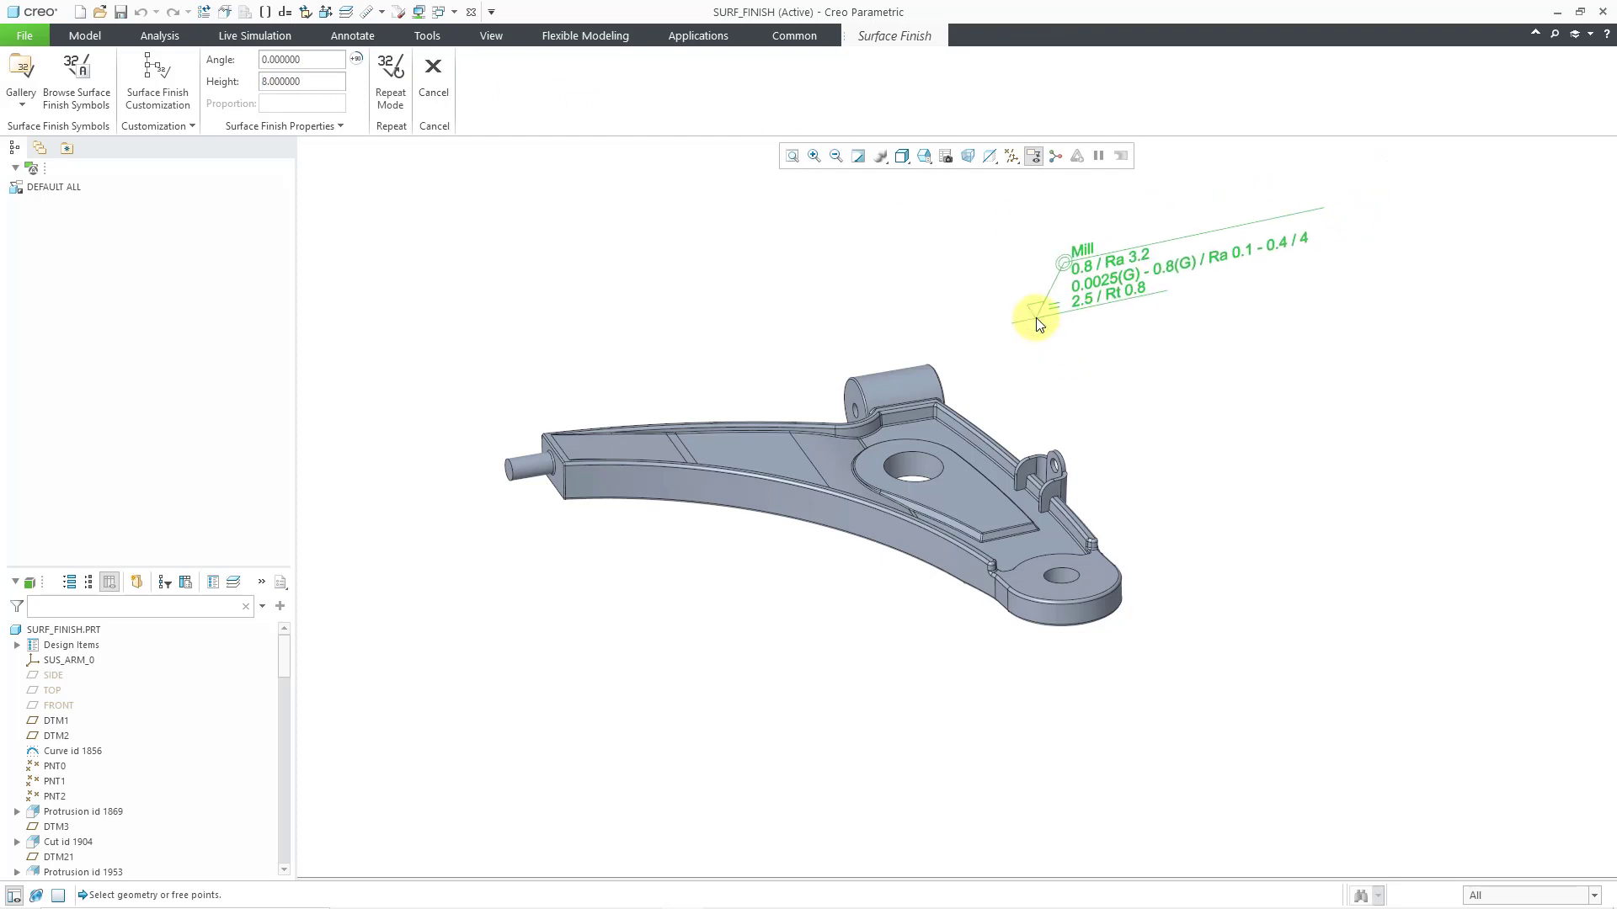
# Step: Attach the symbol's leader to the flat face around the central hole
pyautogui.scroll(1, 1036, 319)
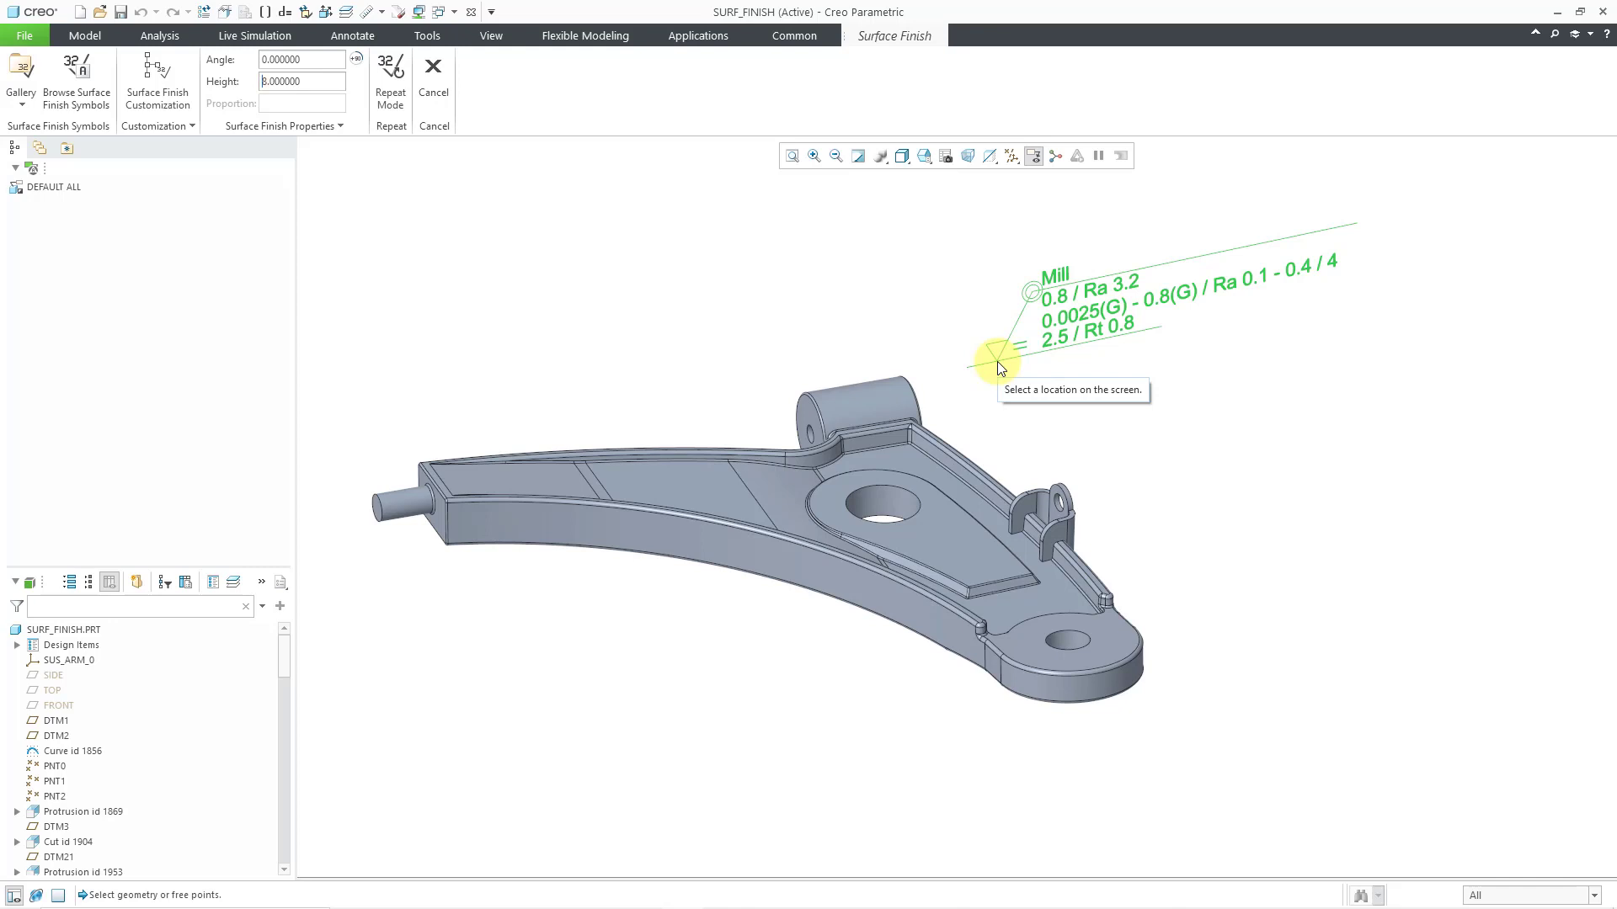
pyautogui.click(941, 520)
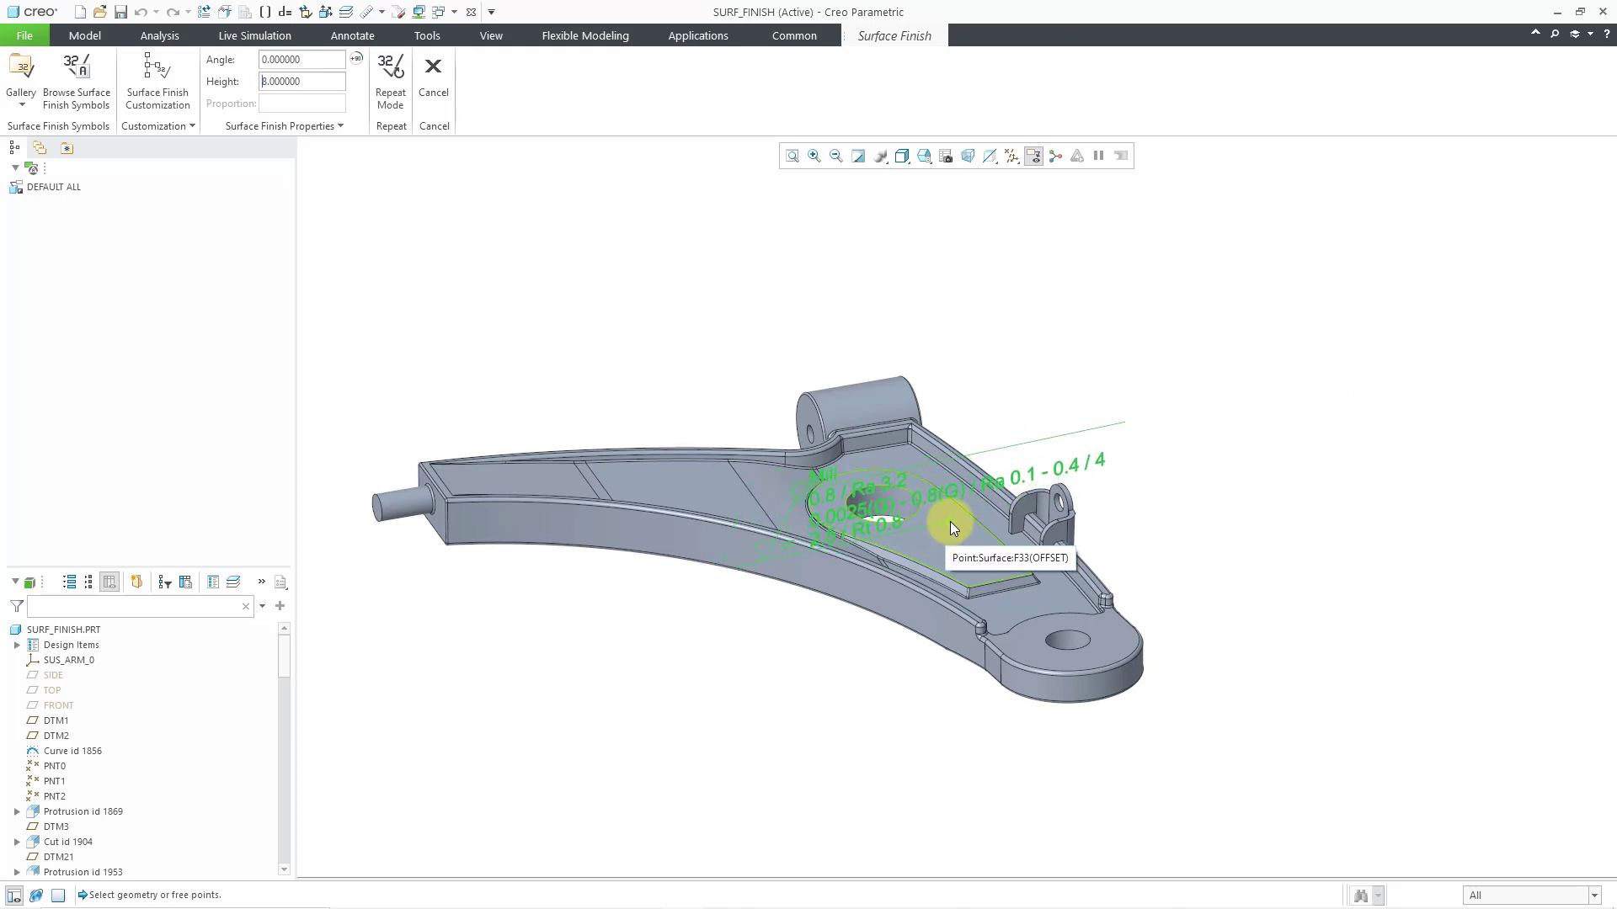
pyautogui.click(947, 522)
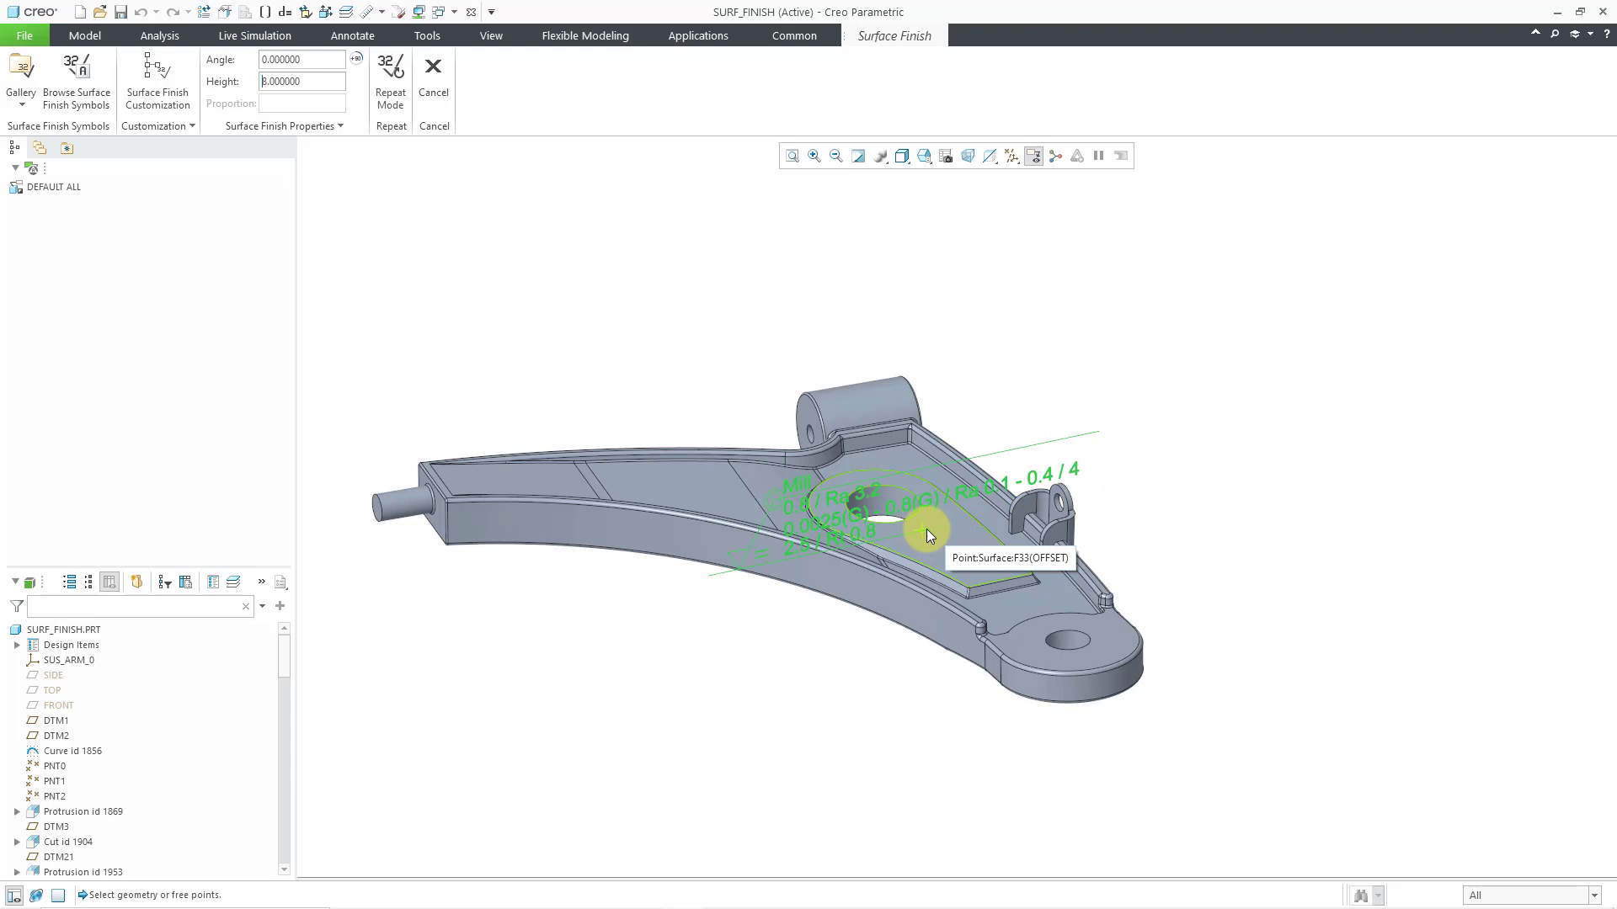
pyautogui.click(950, 520)
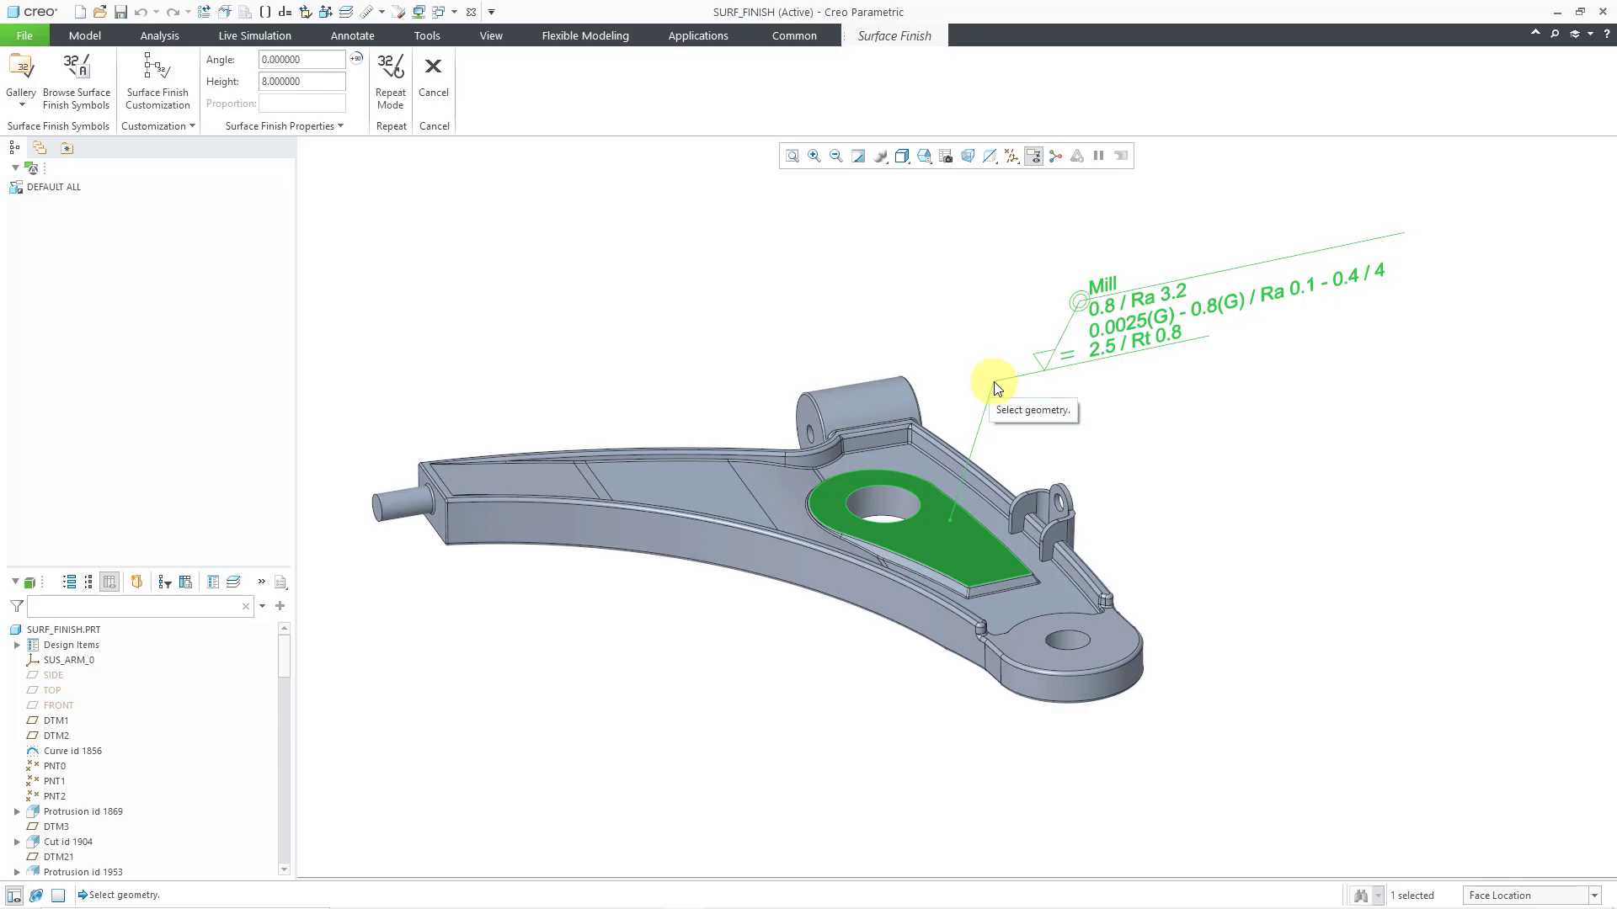
# Step: Place the symbol above the face to create sf0, cancelling an extra Surface Finish
pyautogui.click(993, 384)
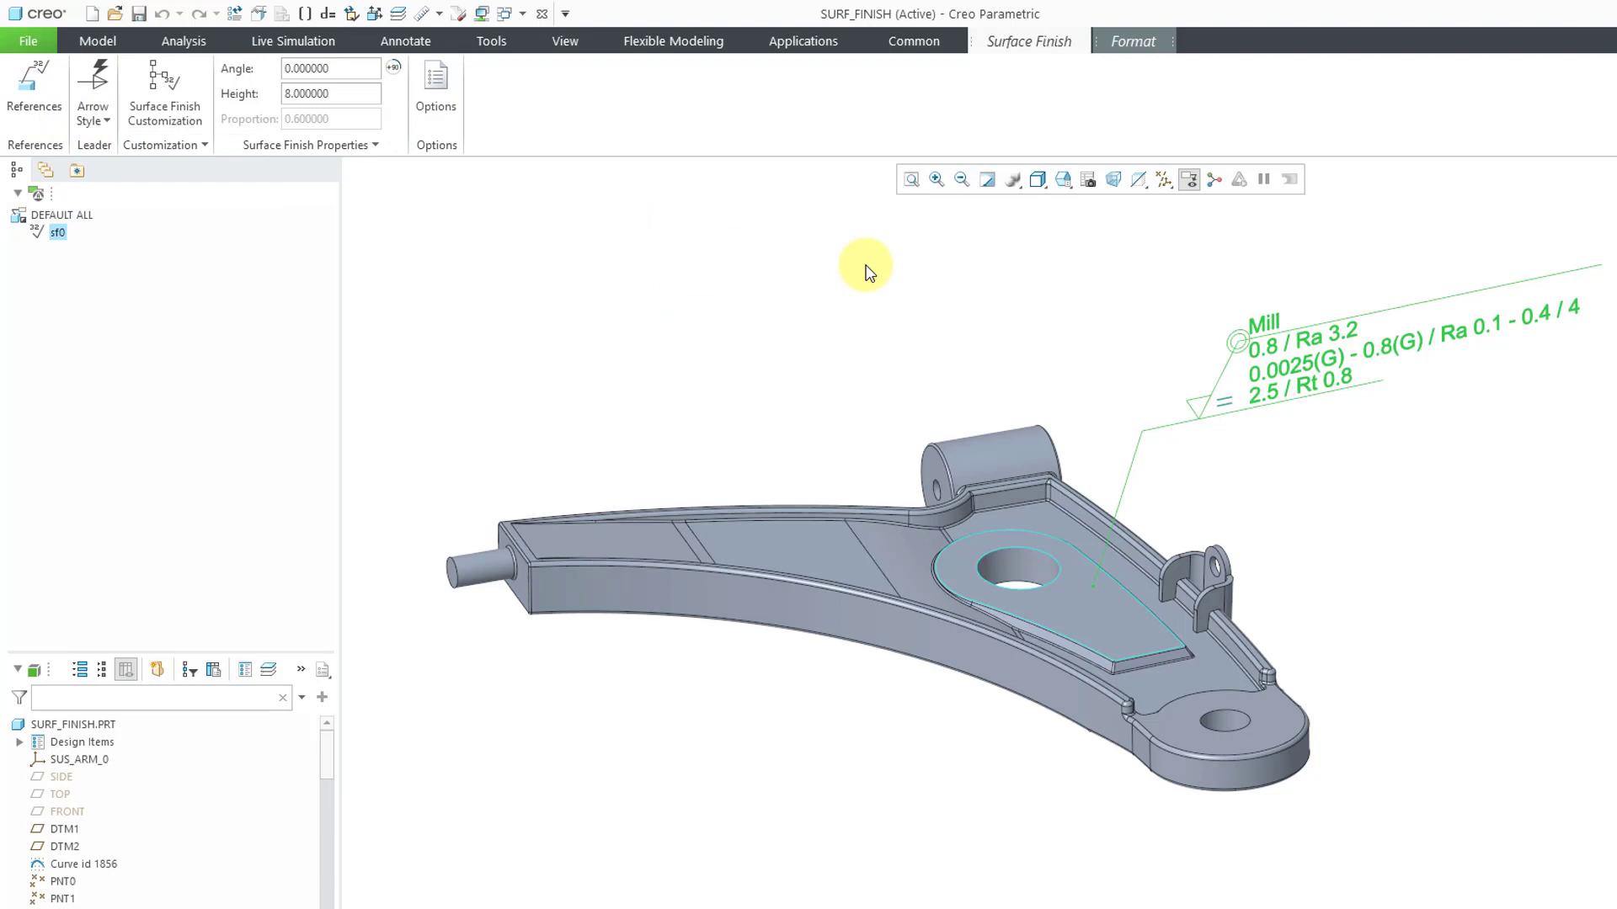
pyautogui.middleClick(940, 308)
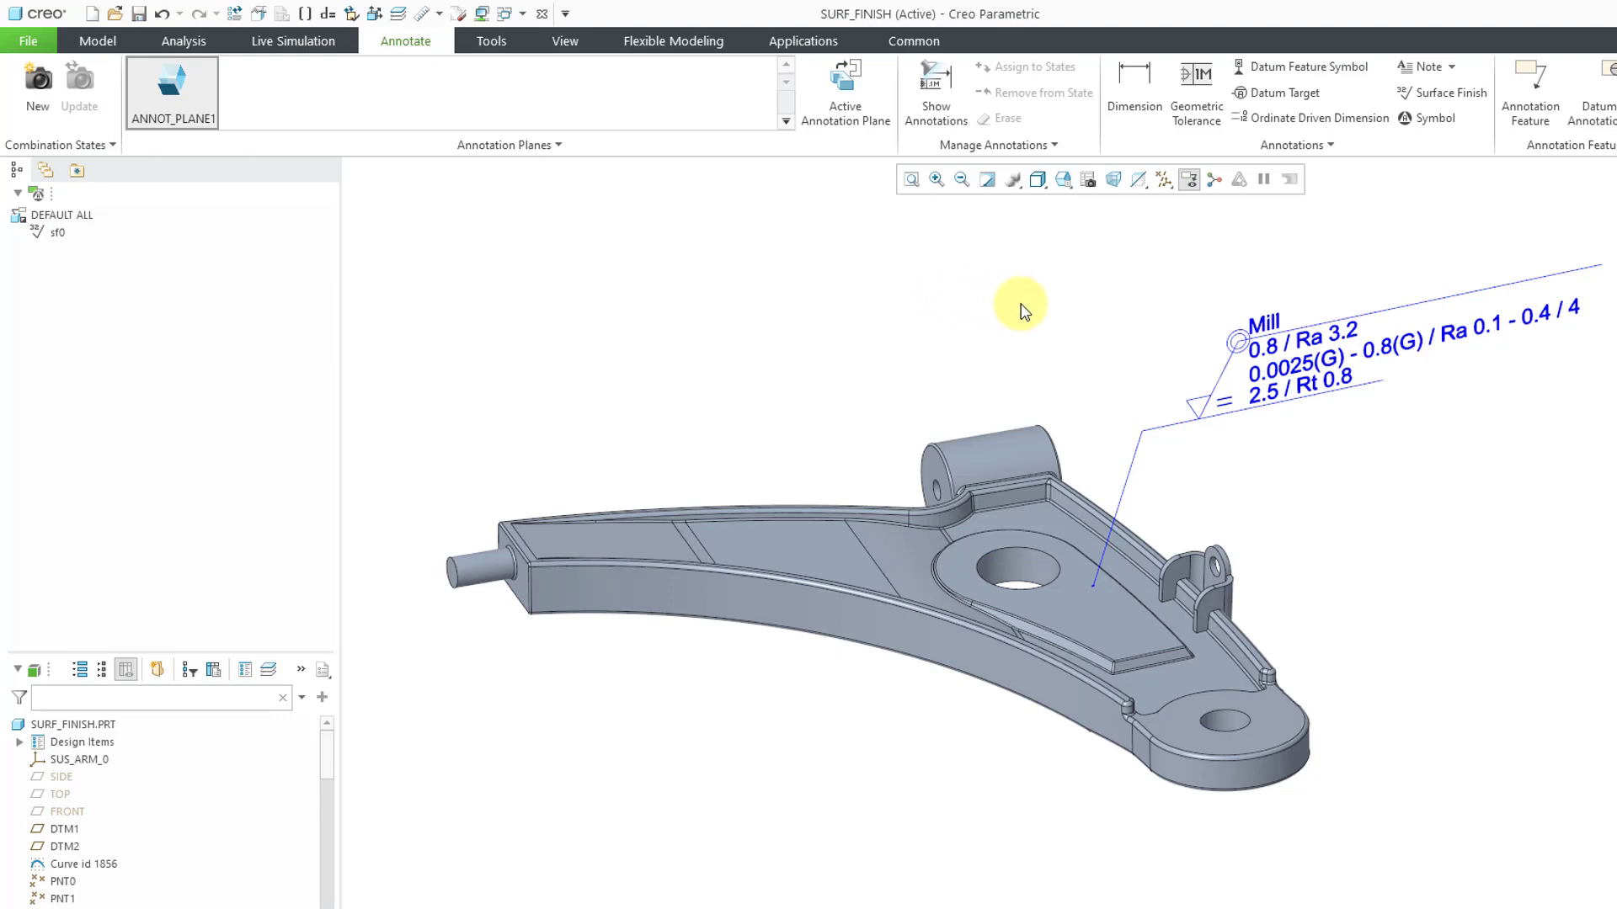
pyautogui.click(1467, 92)
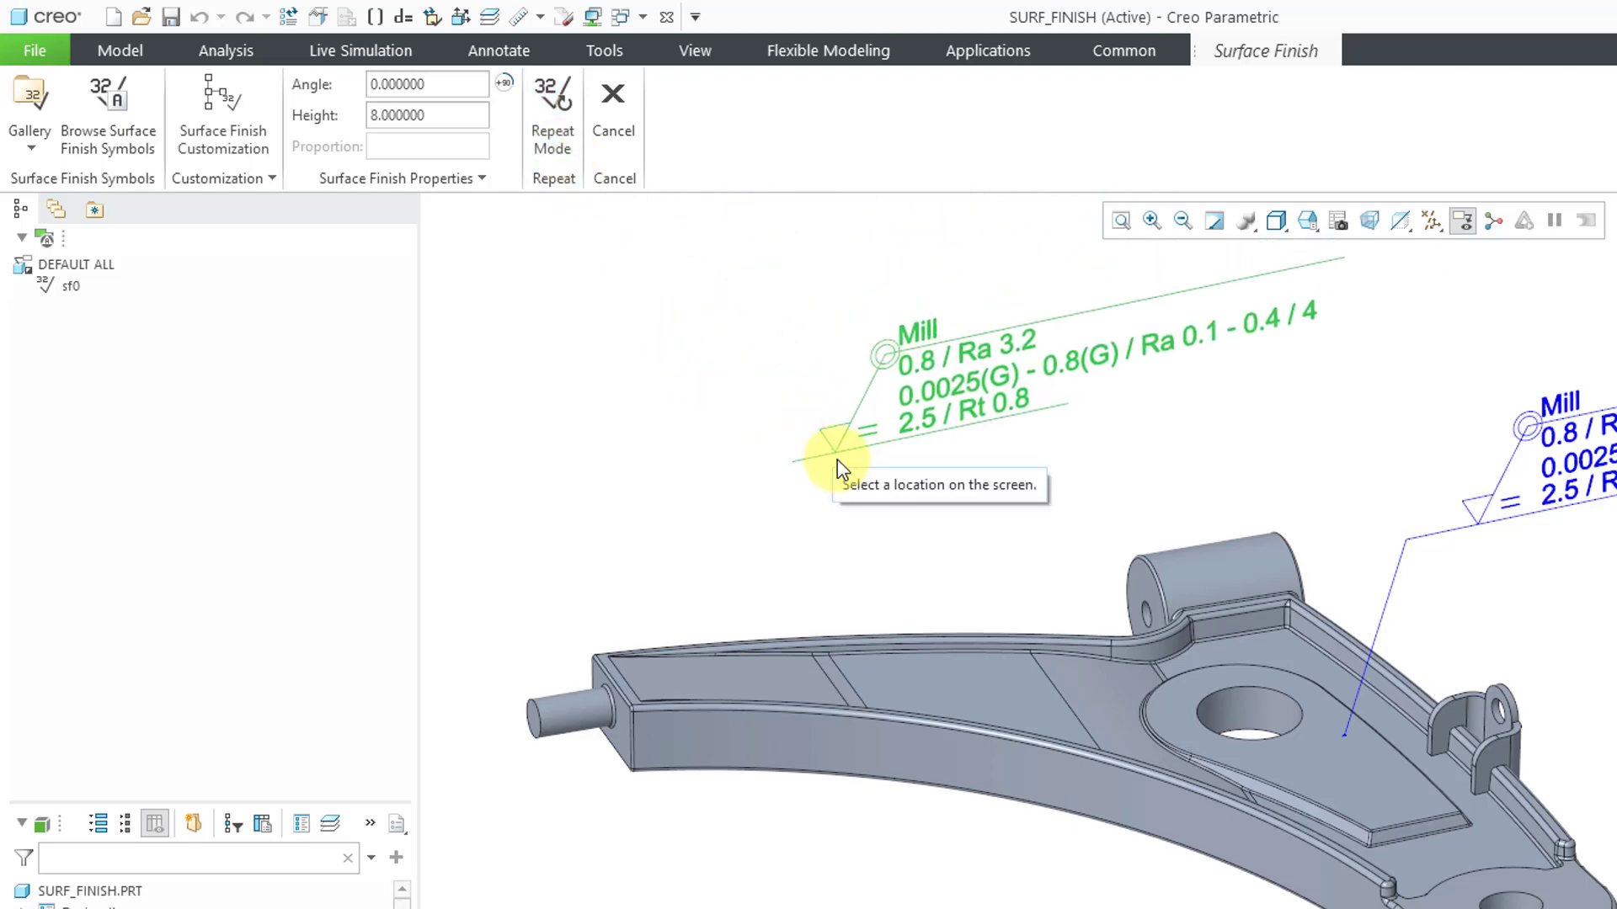
pyautogui.click(608, 135)
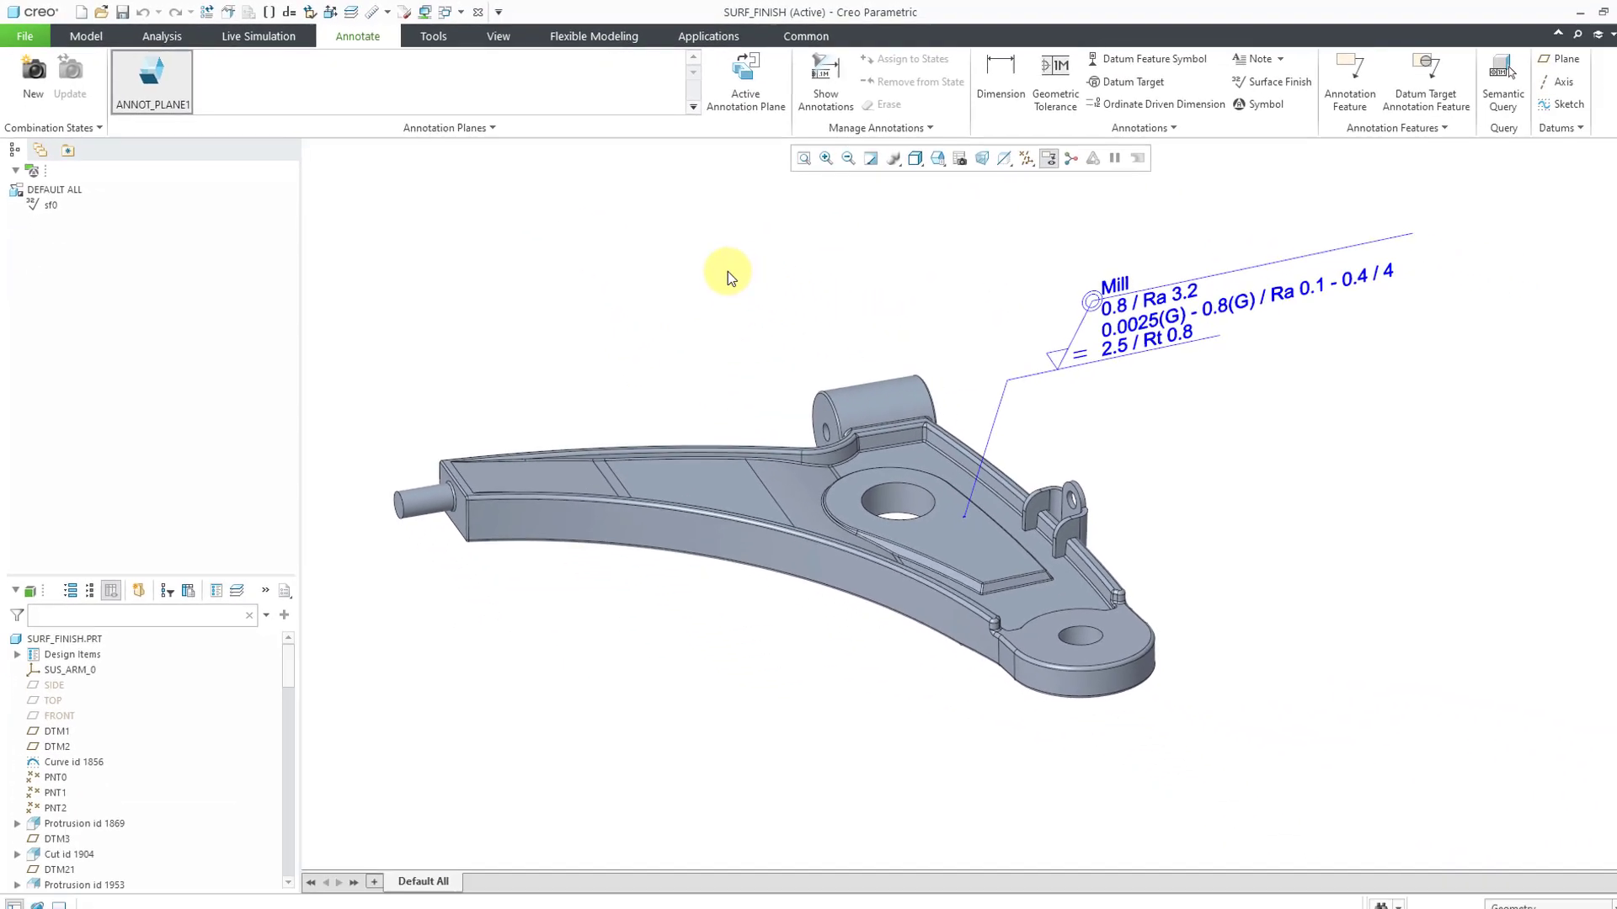